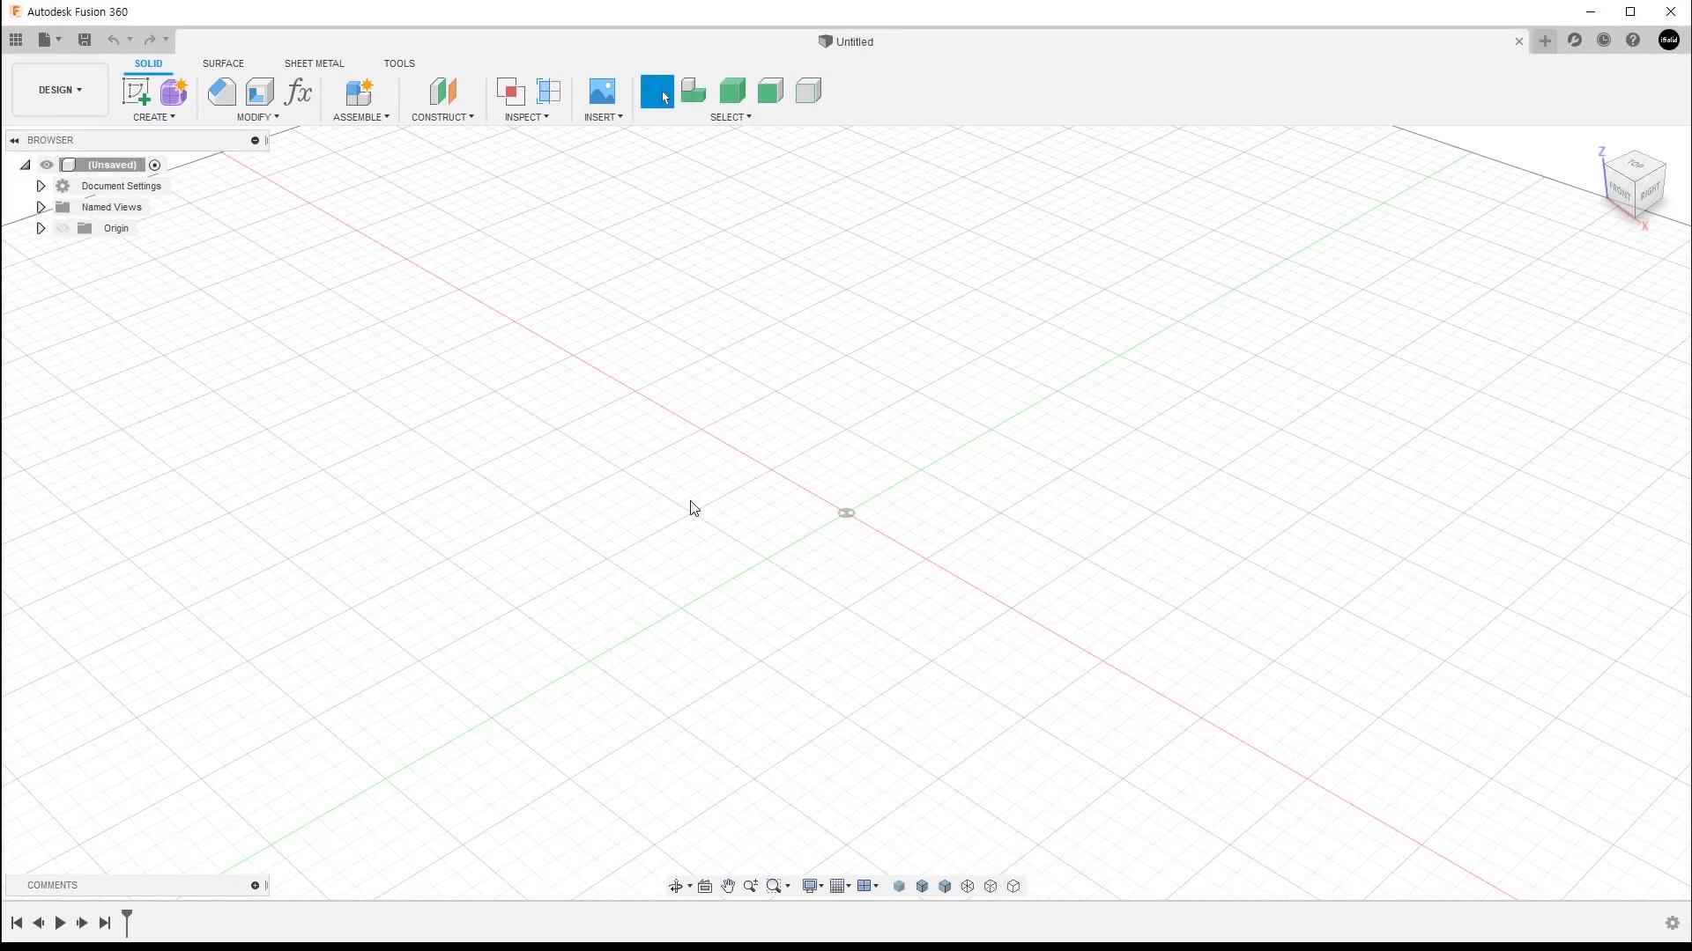
Step: Sketch a rectangle about 50 by 30 mm centred around the origin on the horizontal XY plane
key("l")
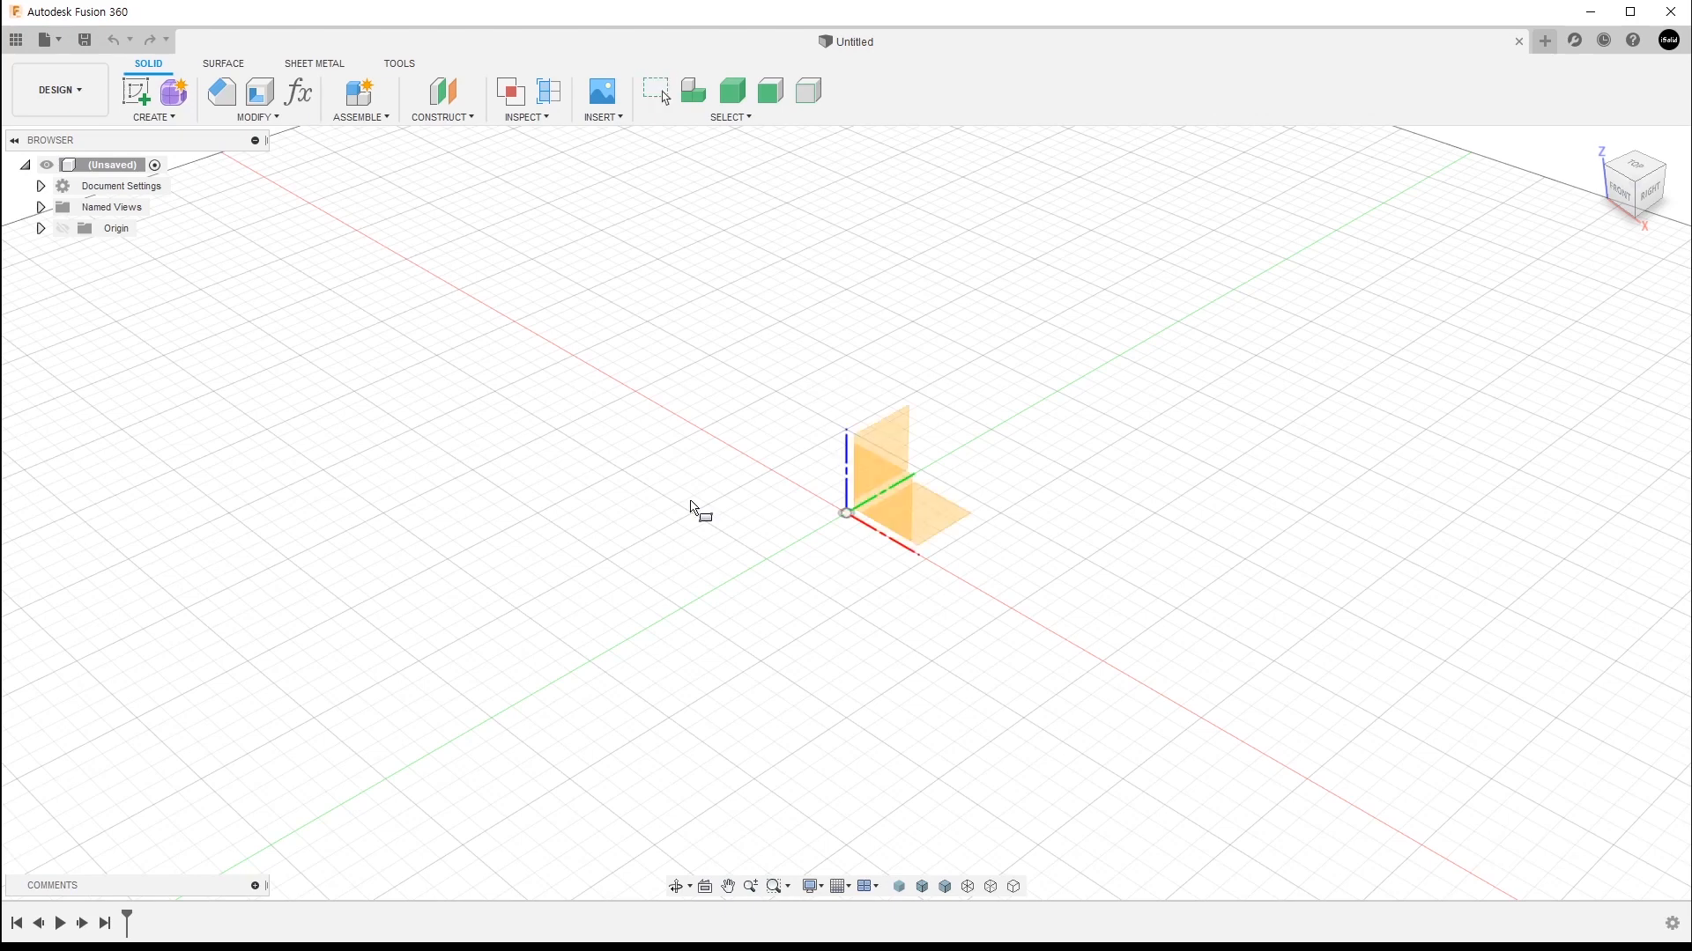
left_click(961, 520)
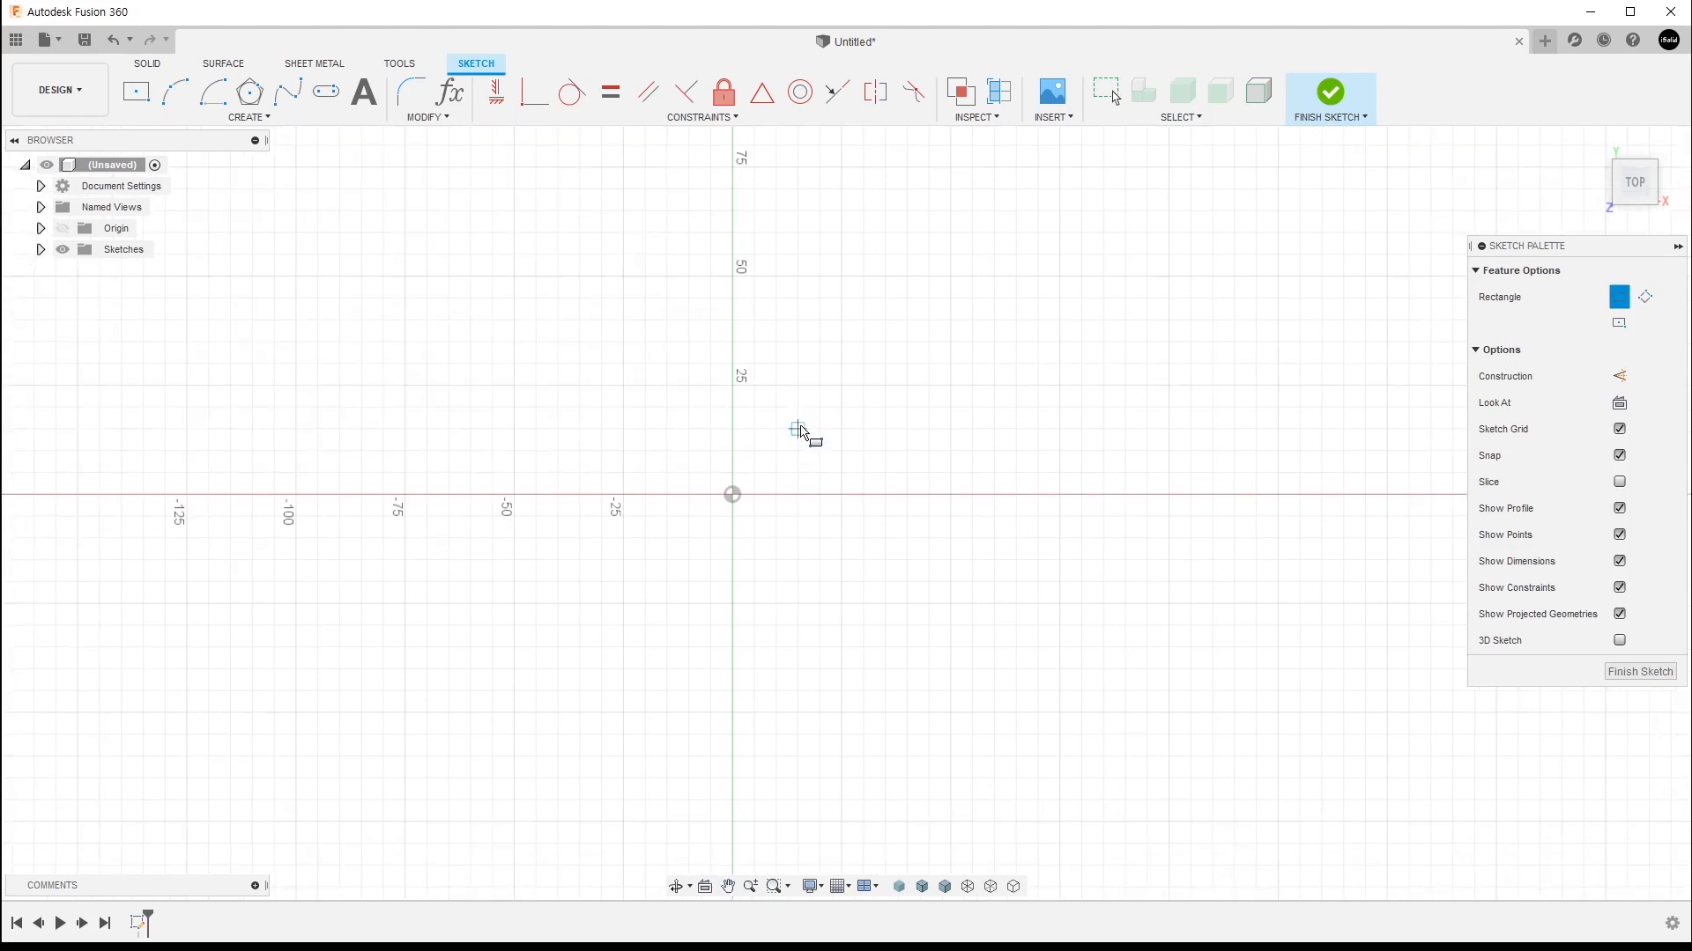
left_click(585, 426)
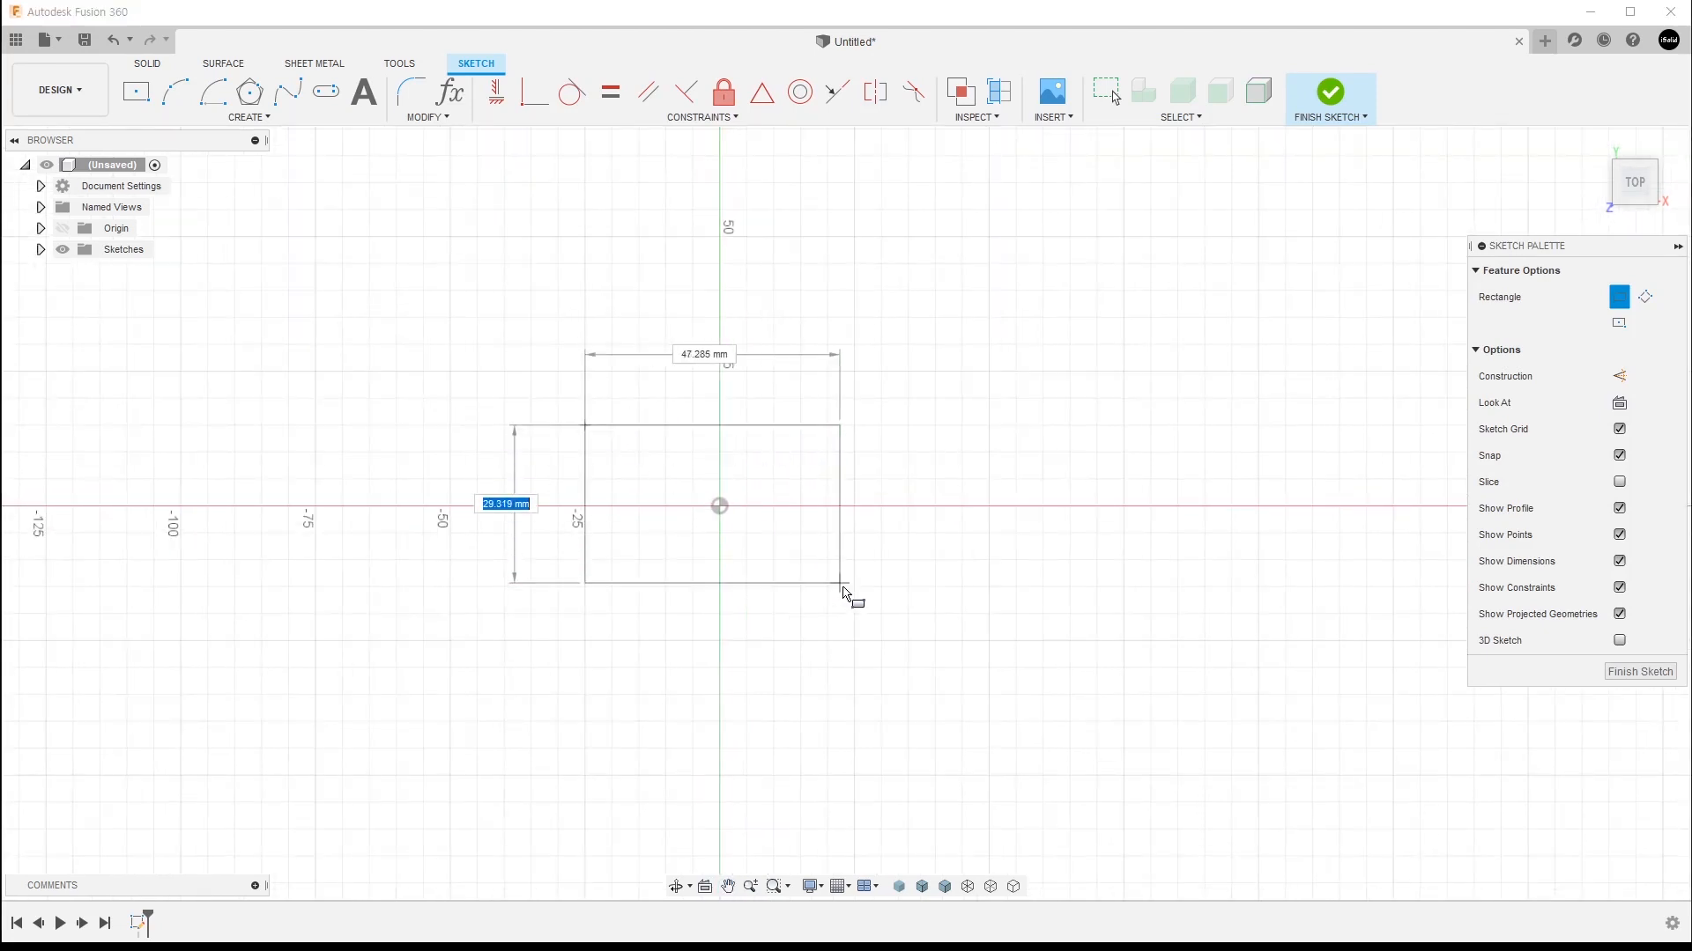
left_click(854, 588)
scroll(748, 537, "up", 1)
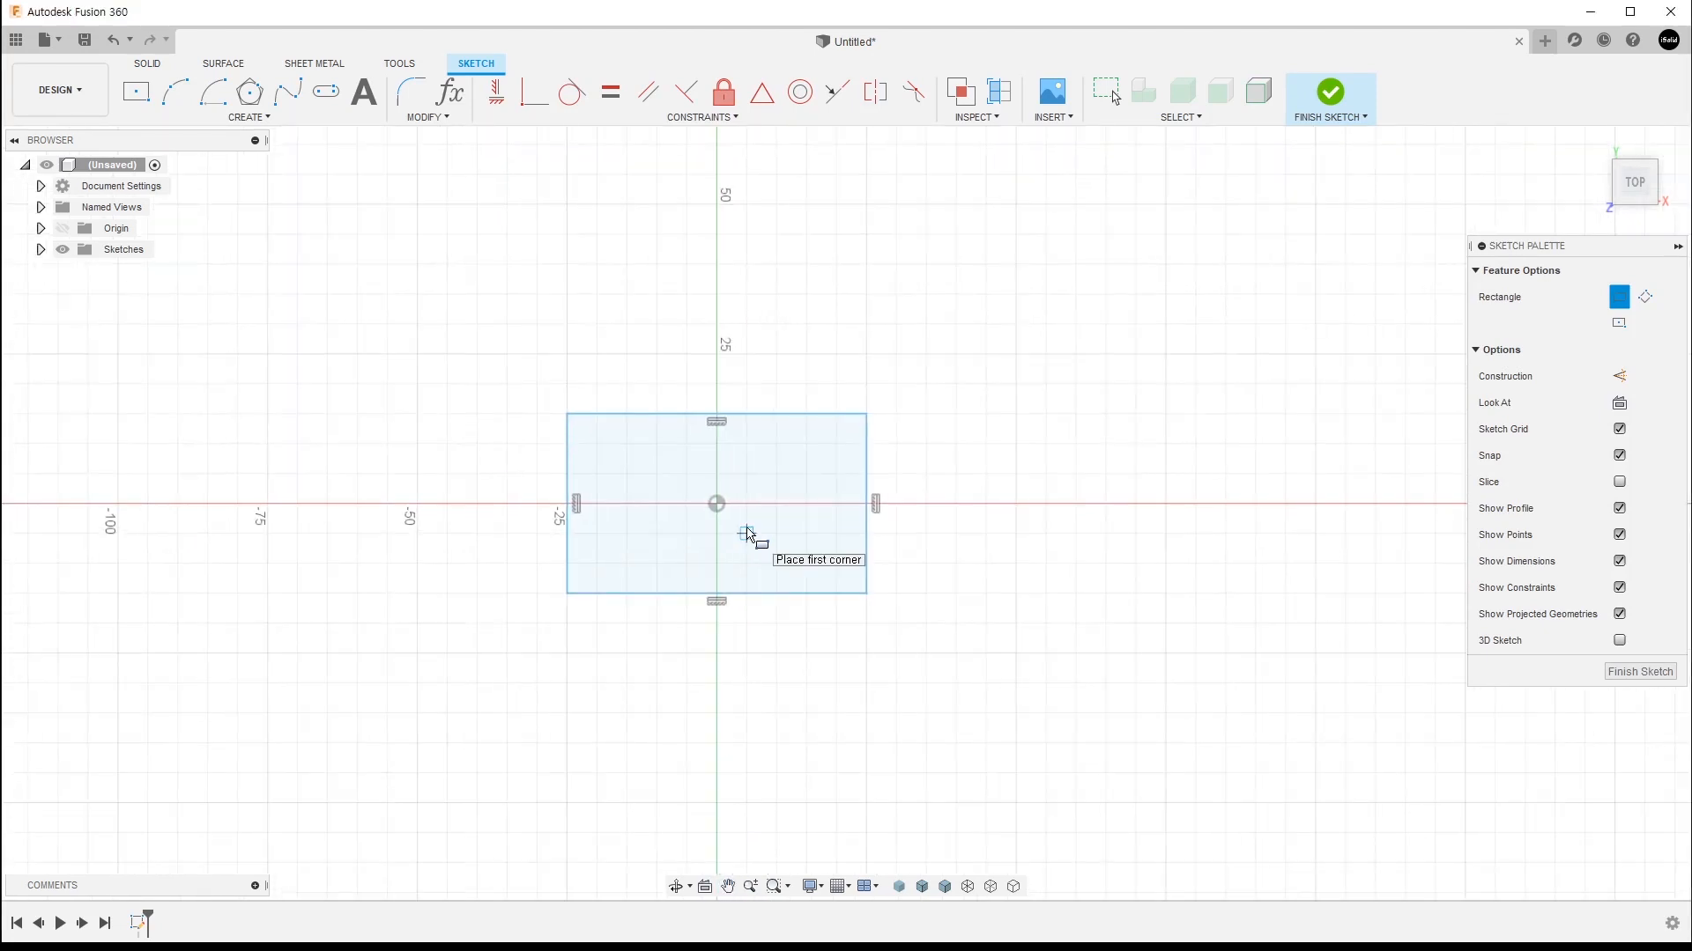
Step: Sketch a horizontal slot inside the rectangle, about 20 mm between centres and 10 mm wide, and finish the sketch
middle_click_drag(748, 537, 793, 491)
left_click(325, 91)
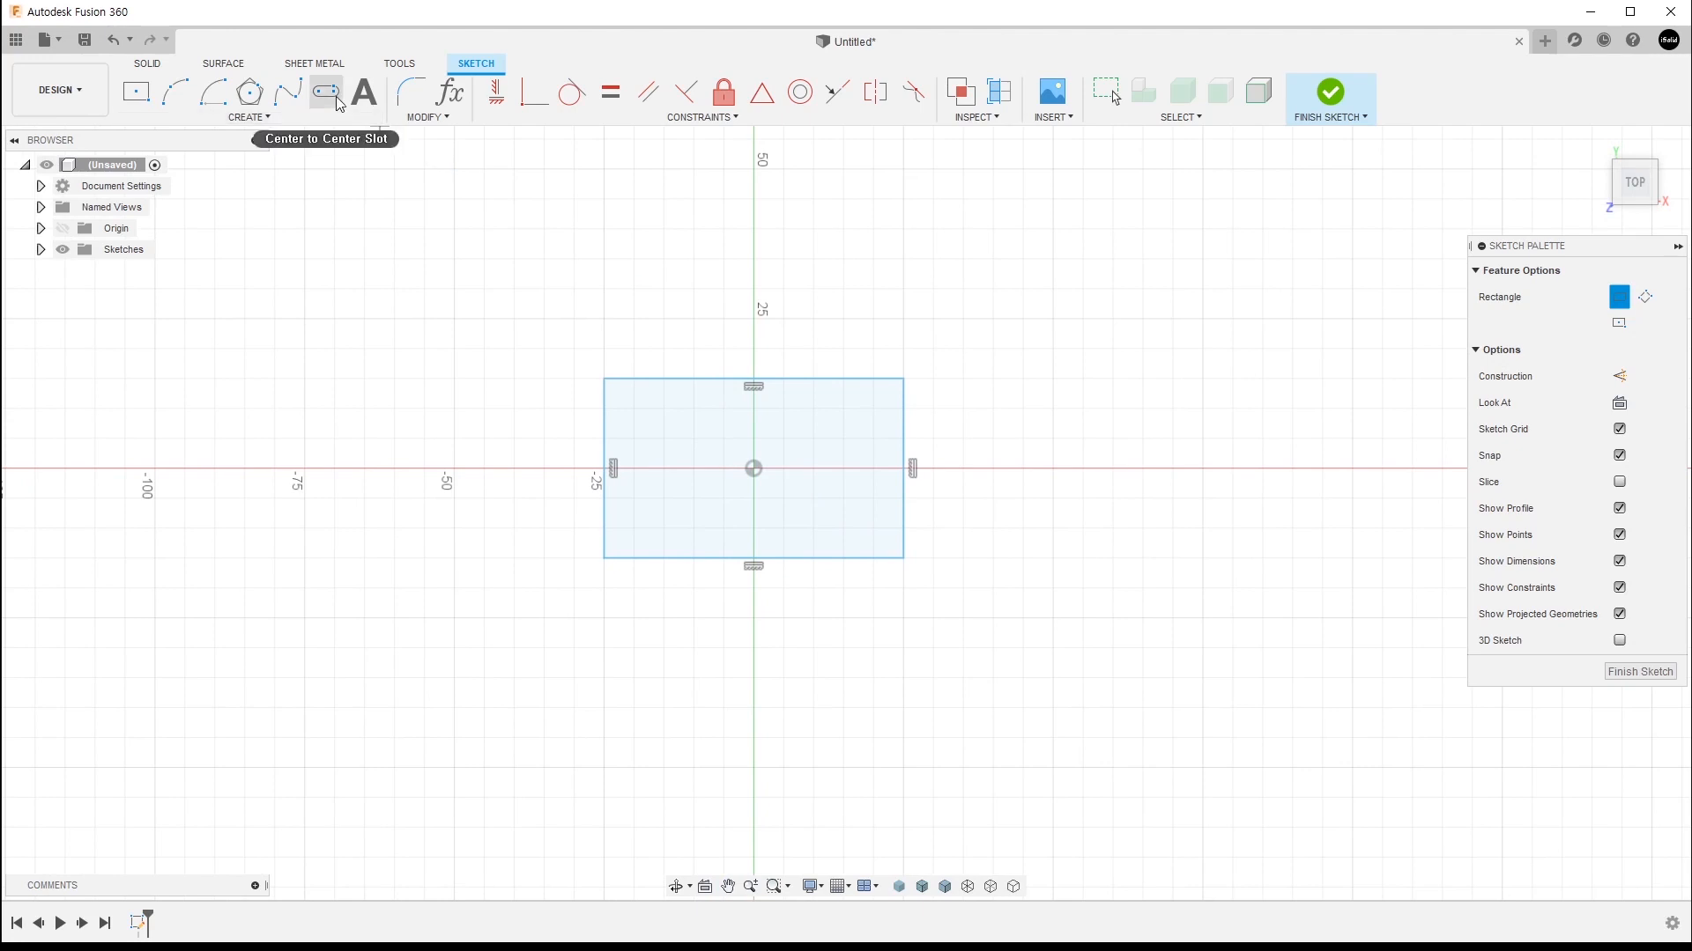
left_click(694, 468)
left_click(813, 469)
key("Return")
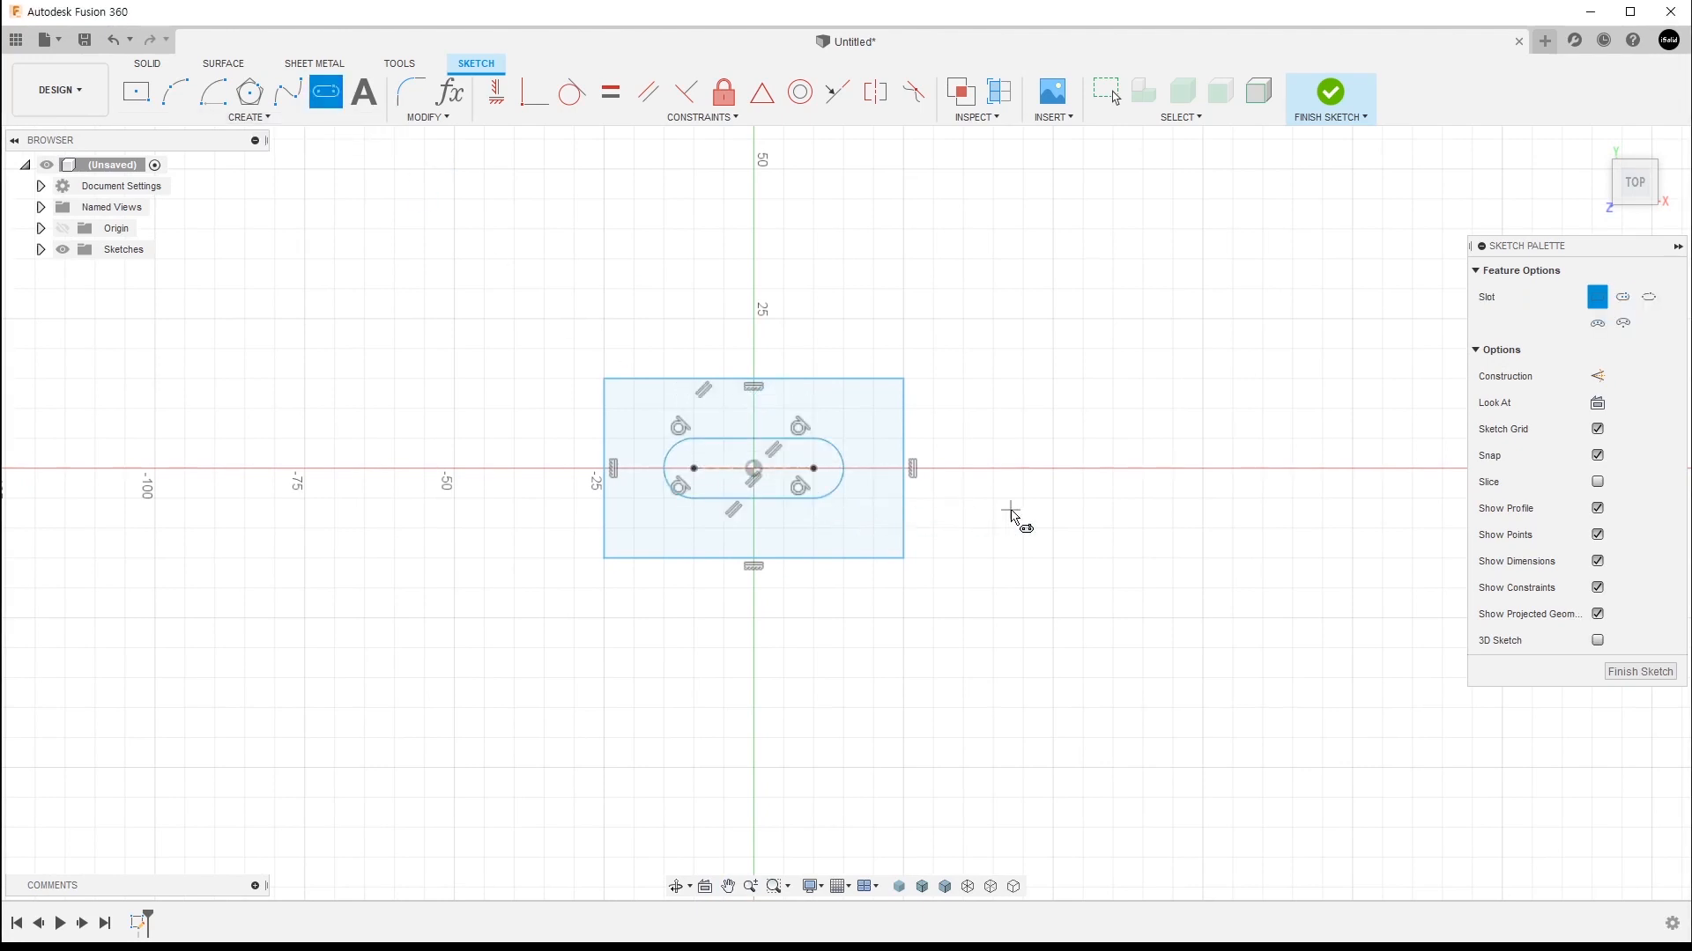
left_click(1332, 104)
Step: Extrude the slot profile upward 30 mm as a new body
scroll(974, 467, "up", 3)
middle_click_drag(953, 464, 967, 427)
key("e")
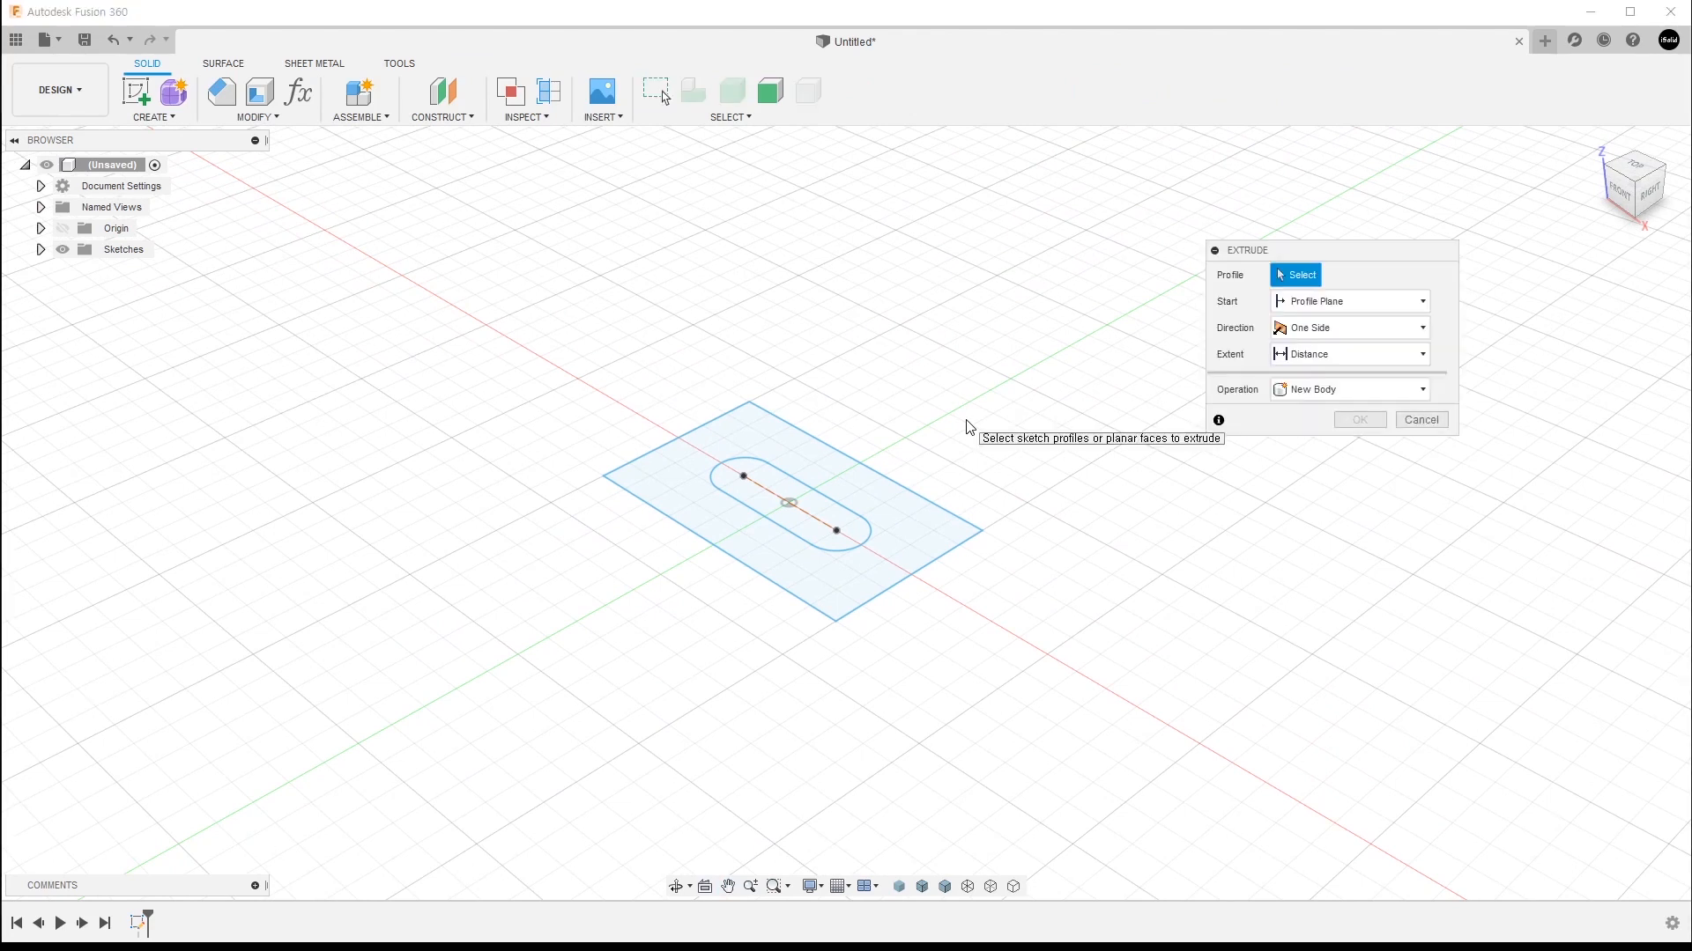
left_click(825, 525)
left_click_drag(787, 484, 786, 385)
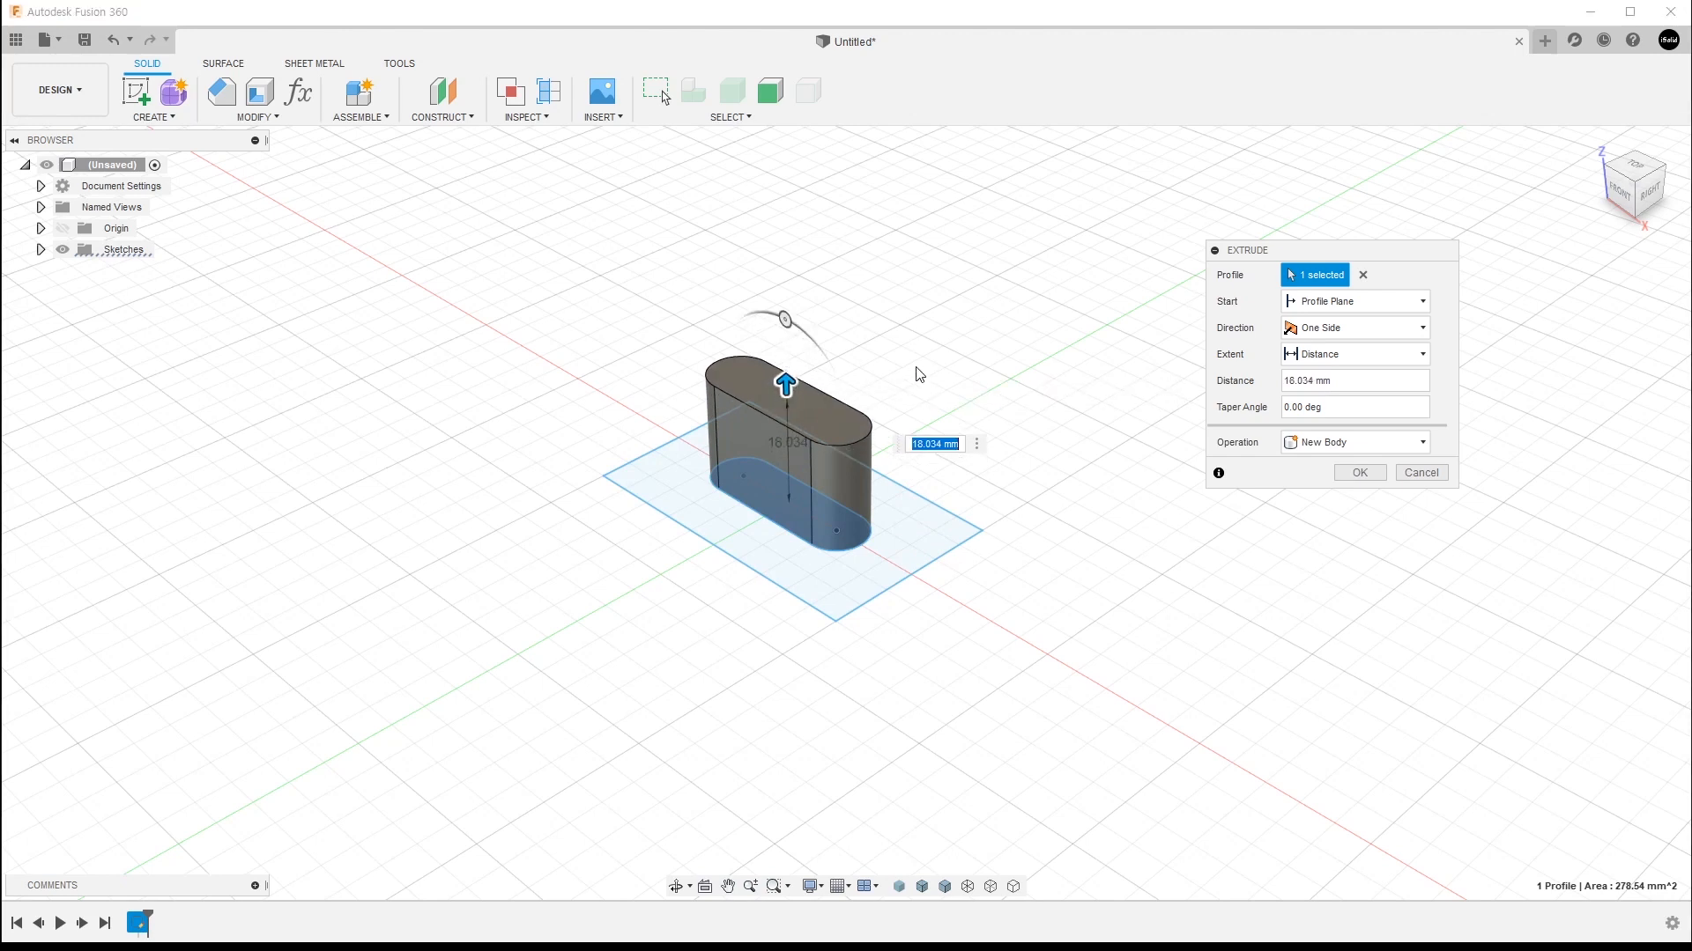
type("30")
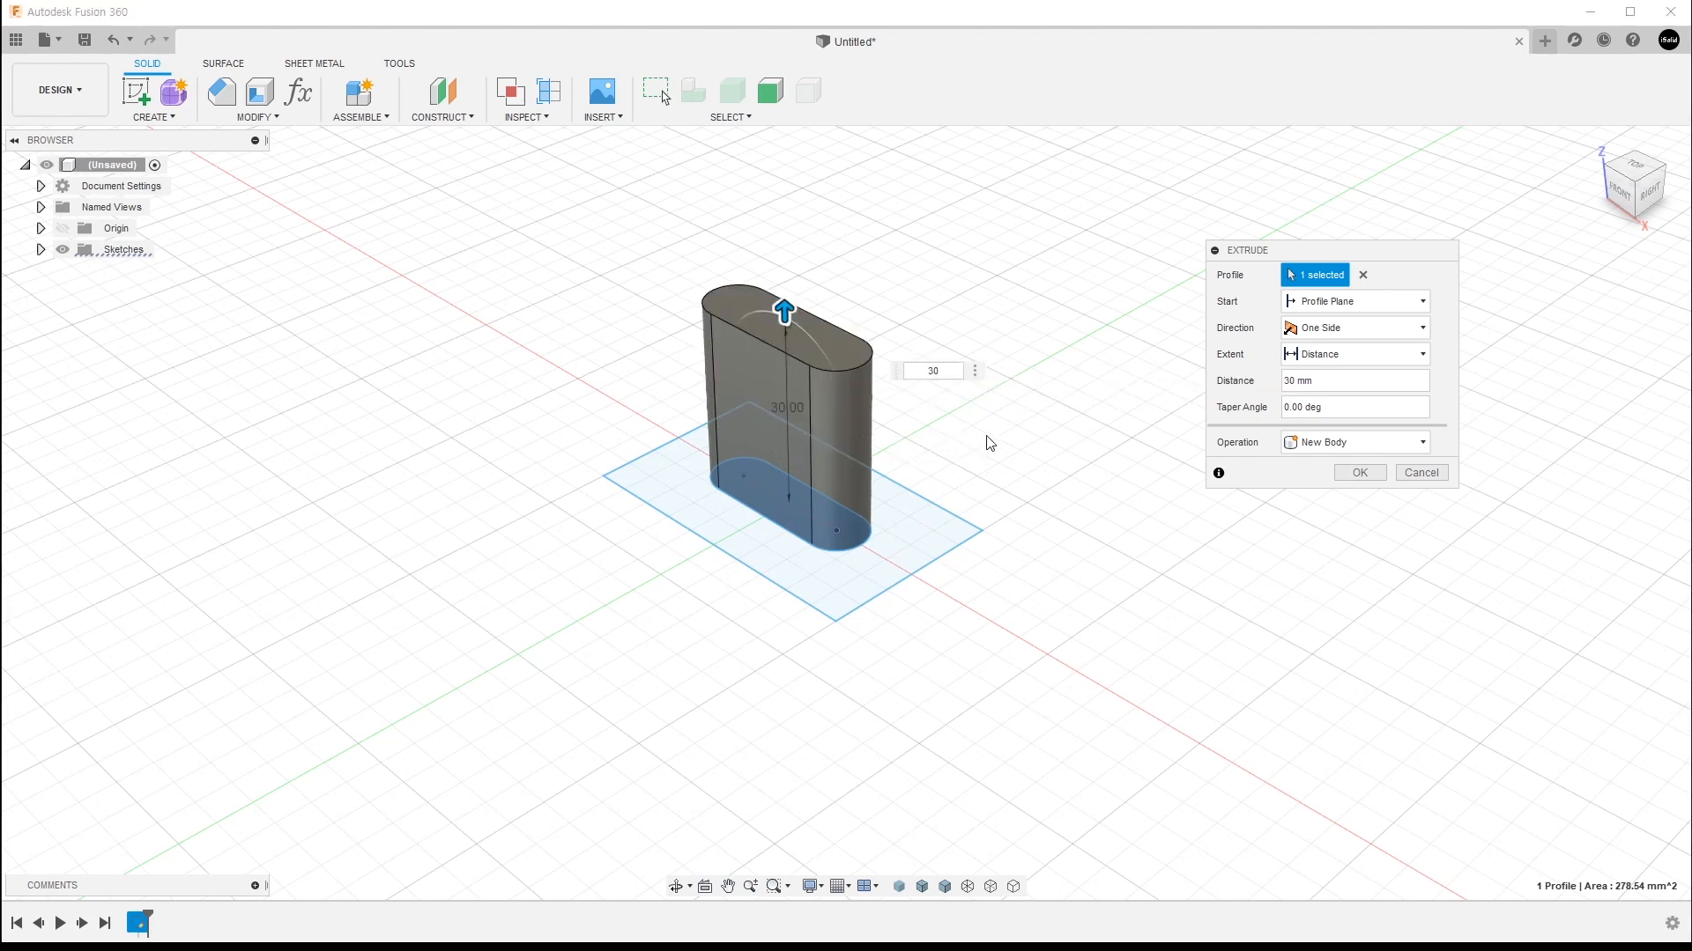
left_click(1357, 473)
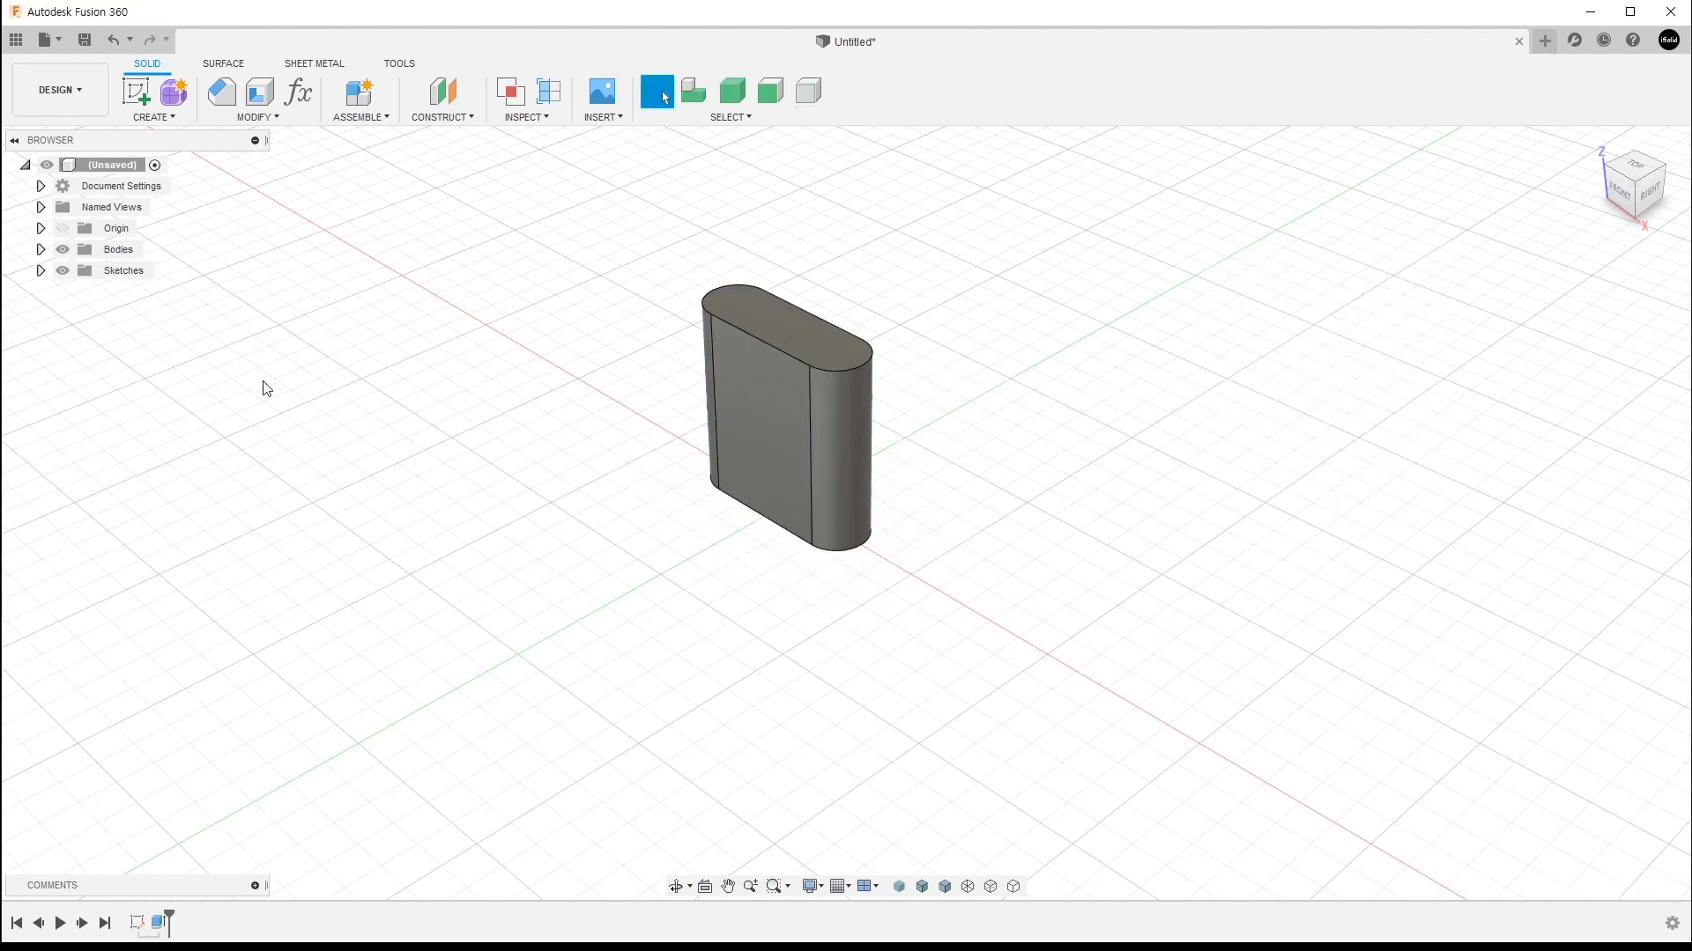
Step: Extrude the rectangular profile around the slot 20 mm, joined to the slot body, and hide Sketch1
left_click(40, 270)
left_click(79, 292)
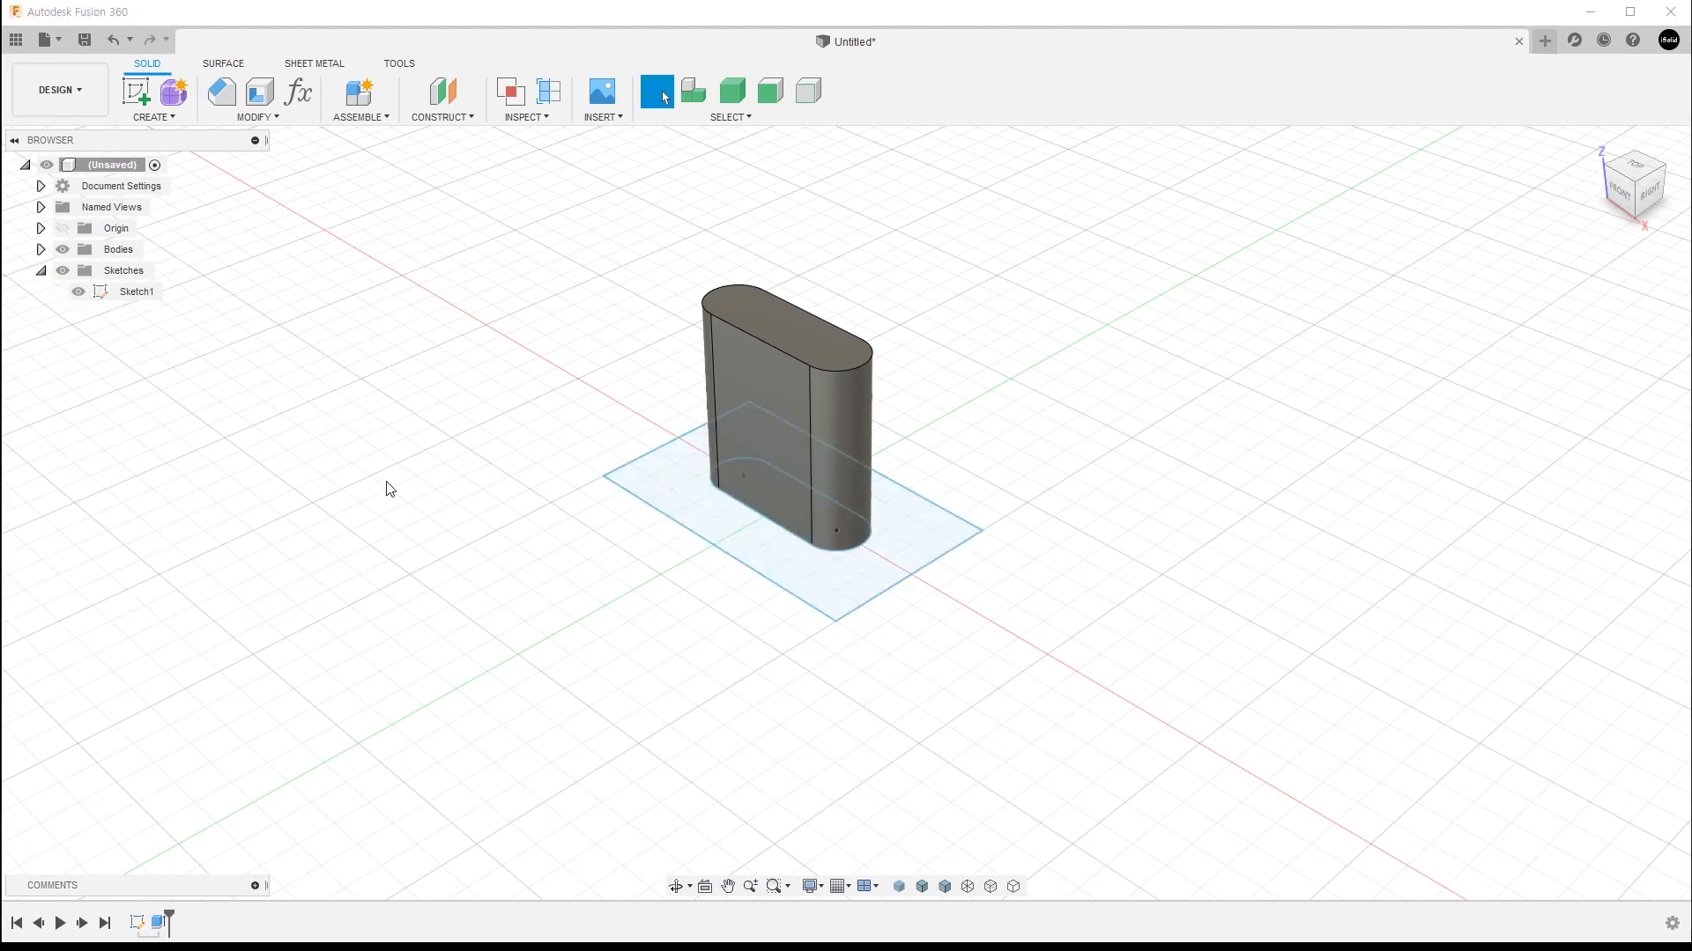
key("e")
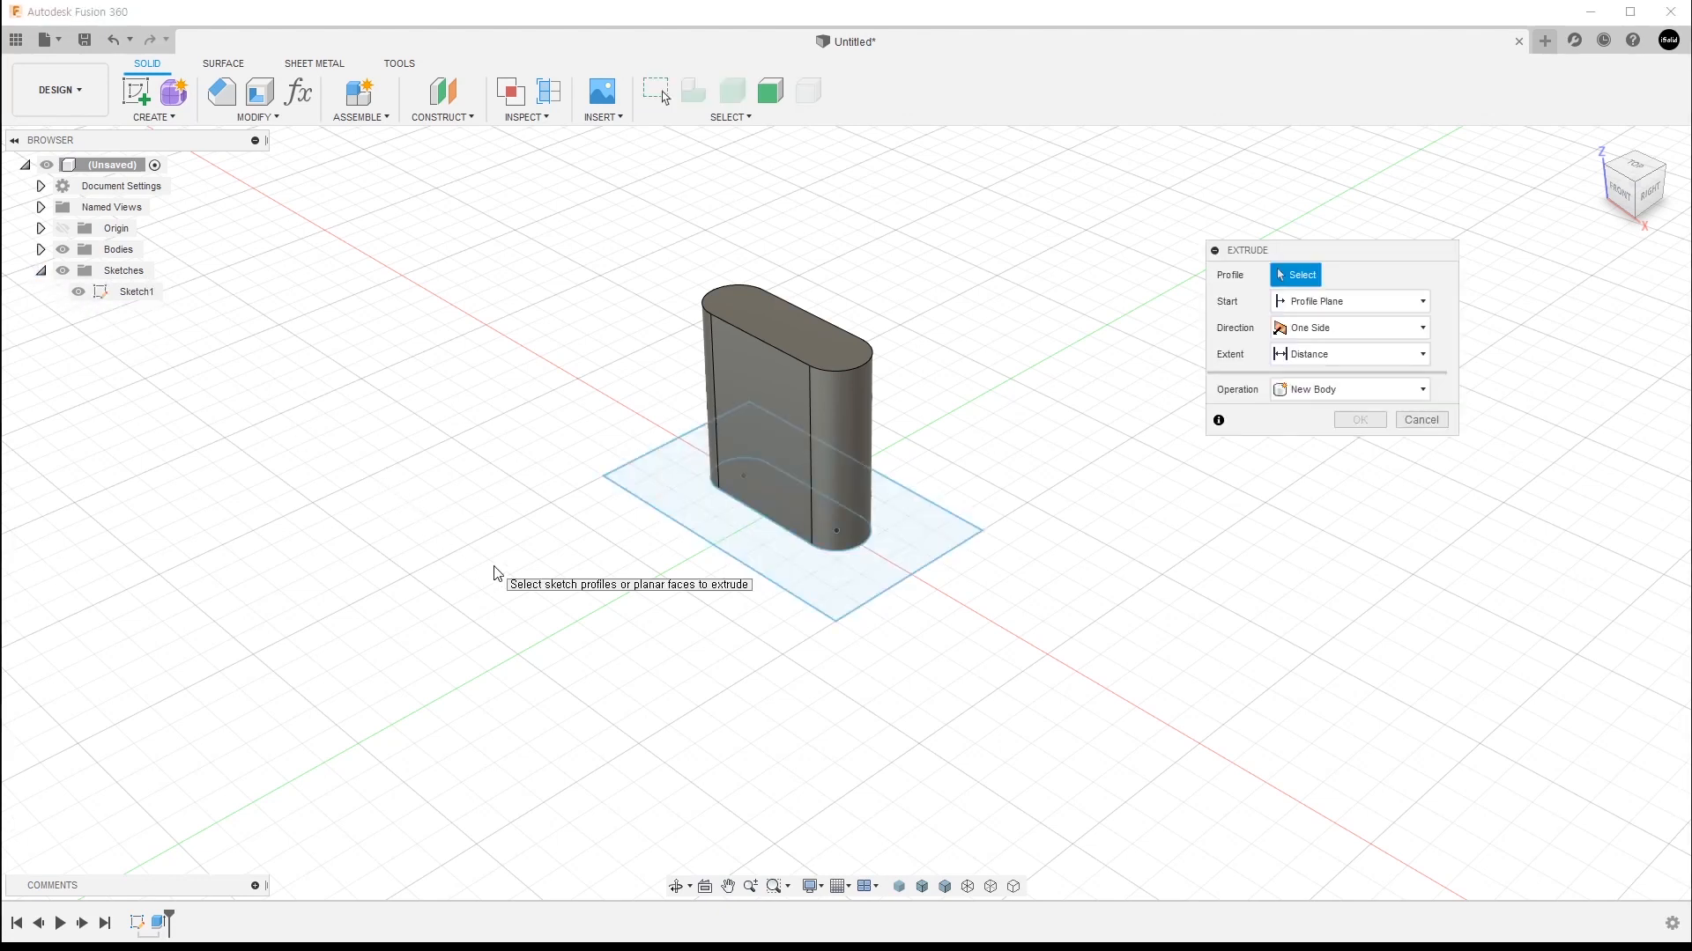
left_click(934, 537)
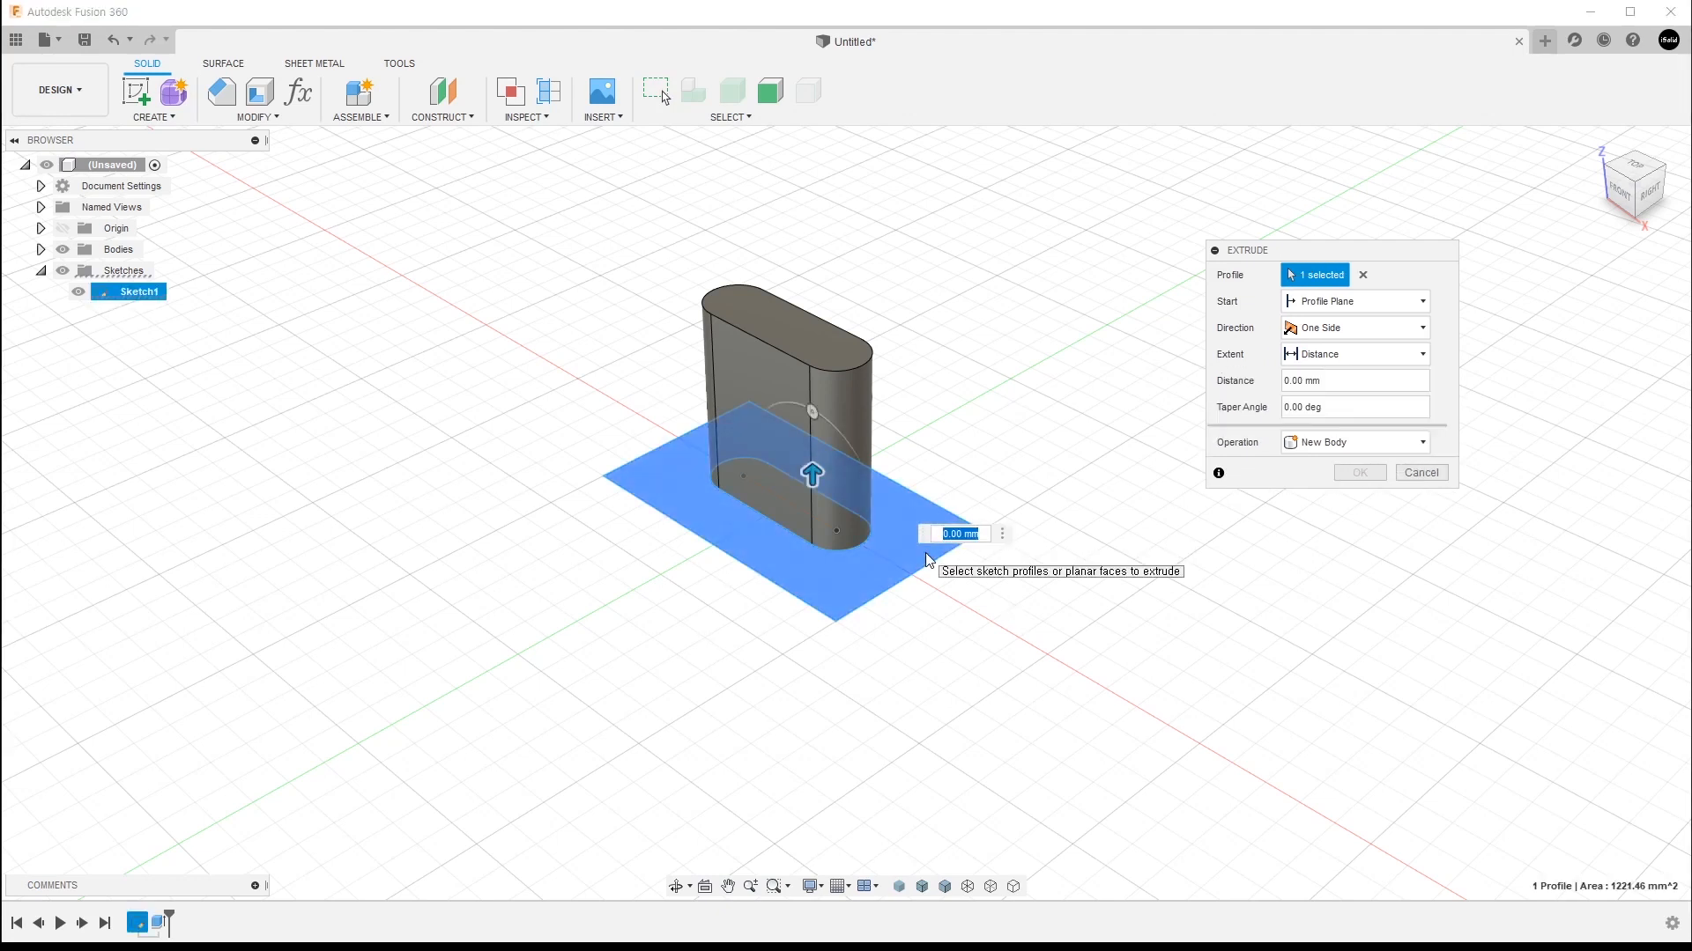
type("15")
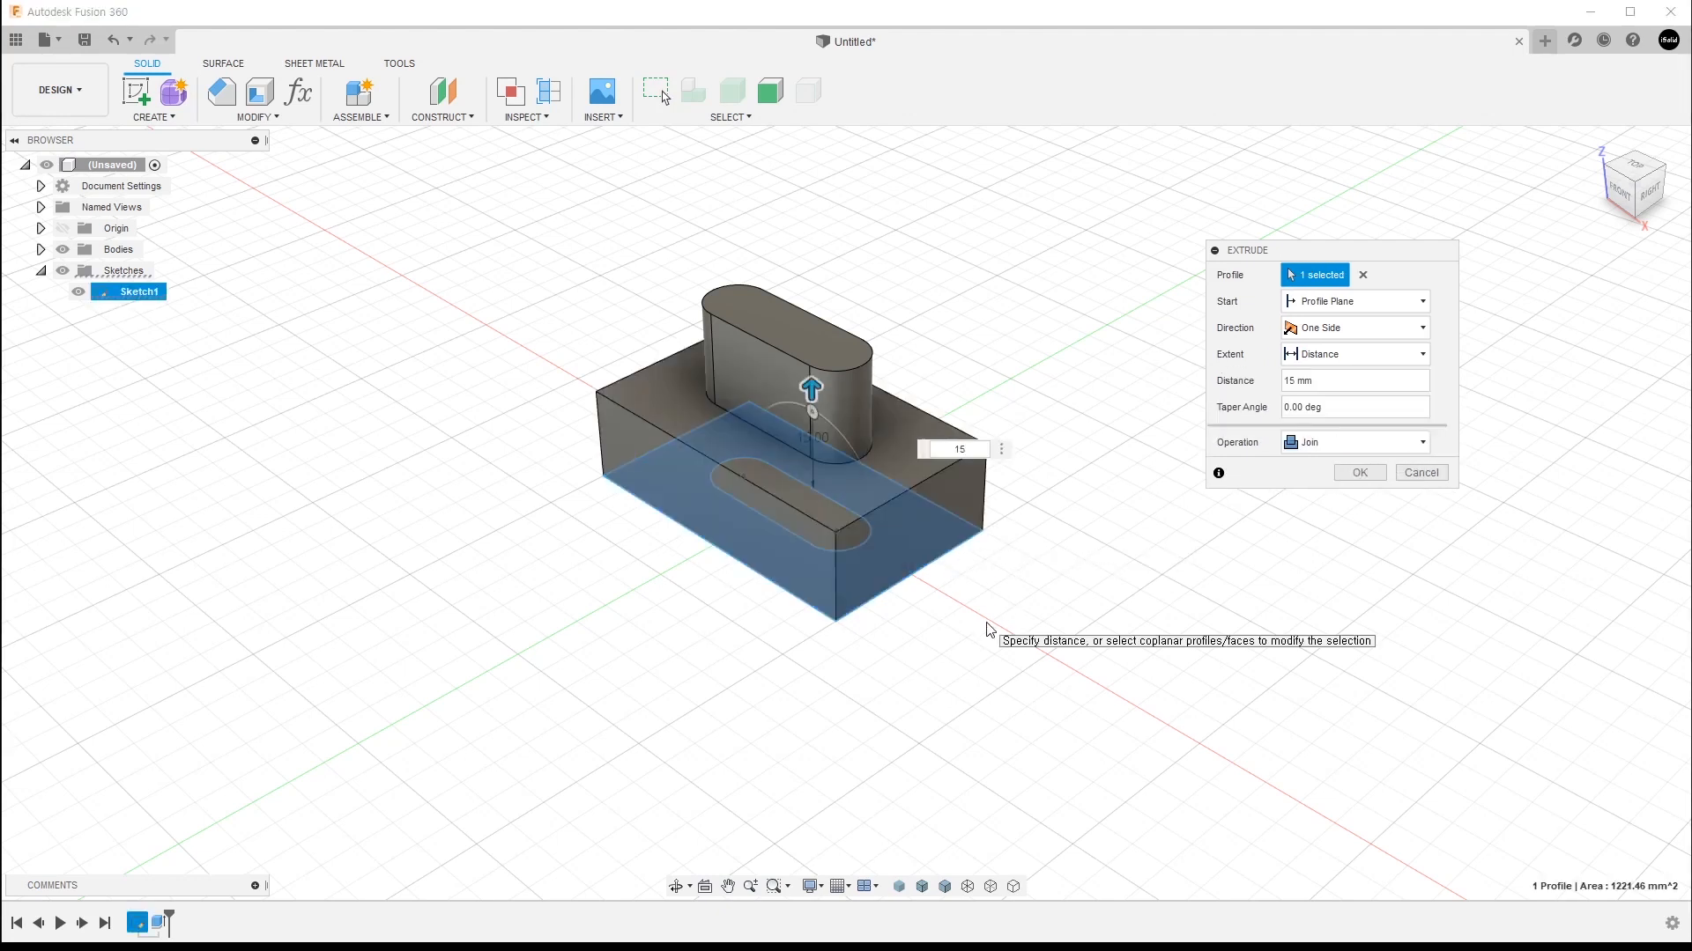
middle_click_drag(1016, 509, 978, 504, "shift")
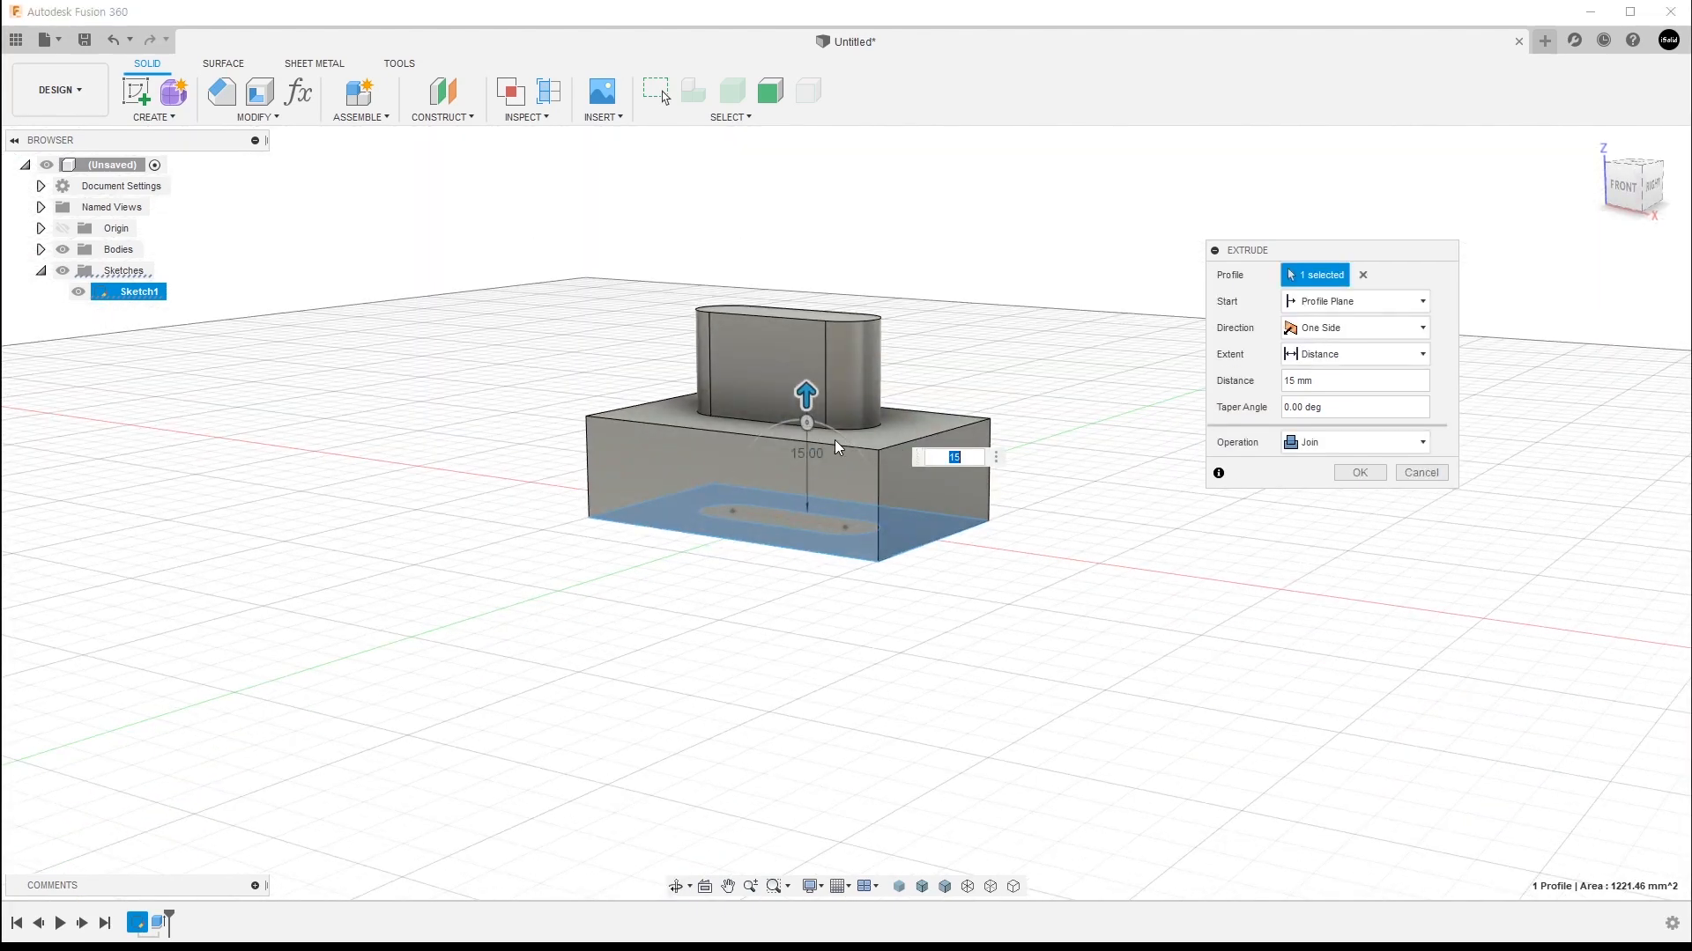
type("20")
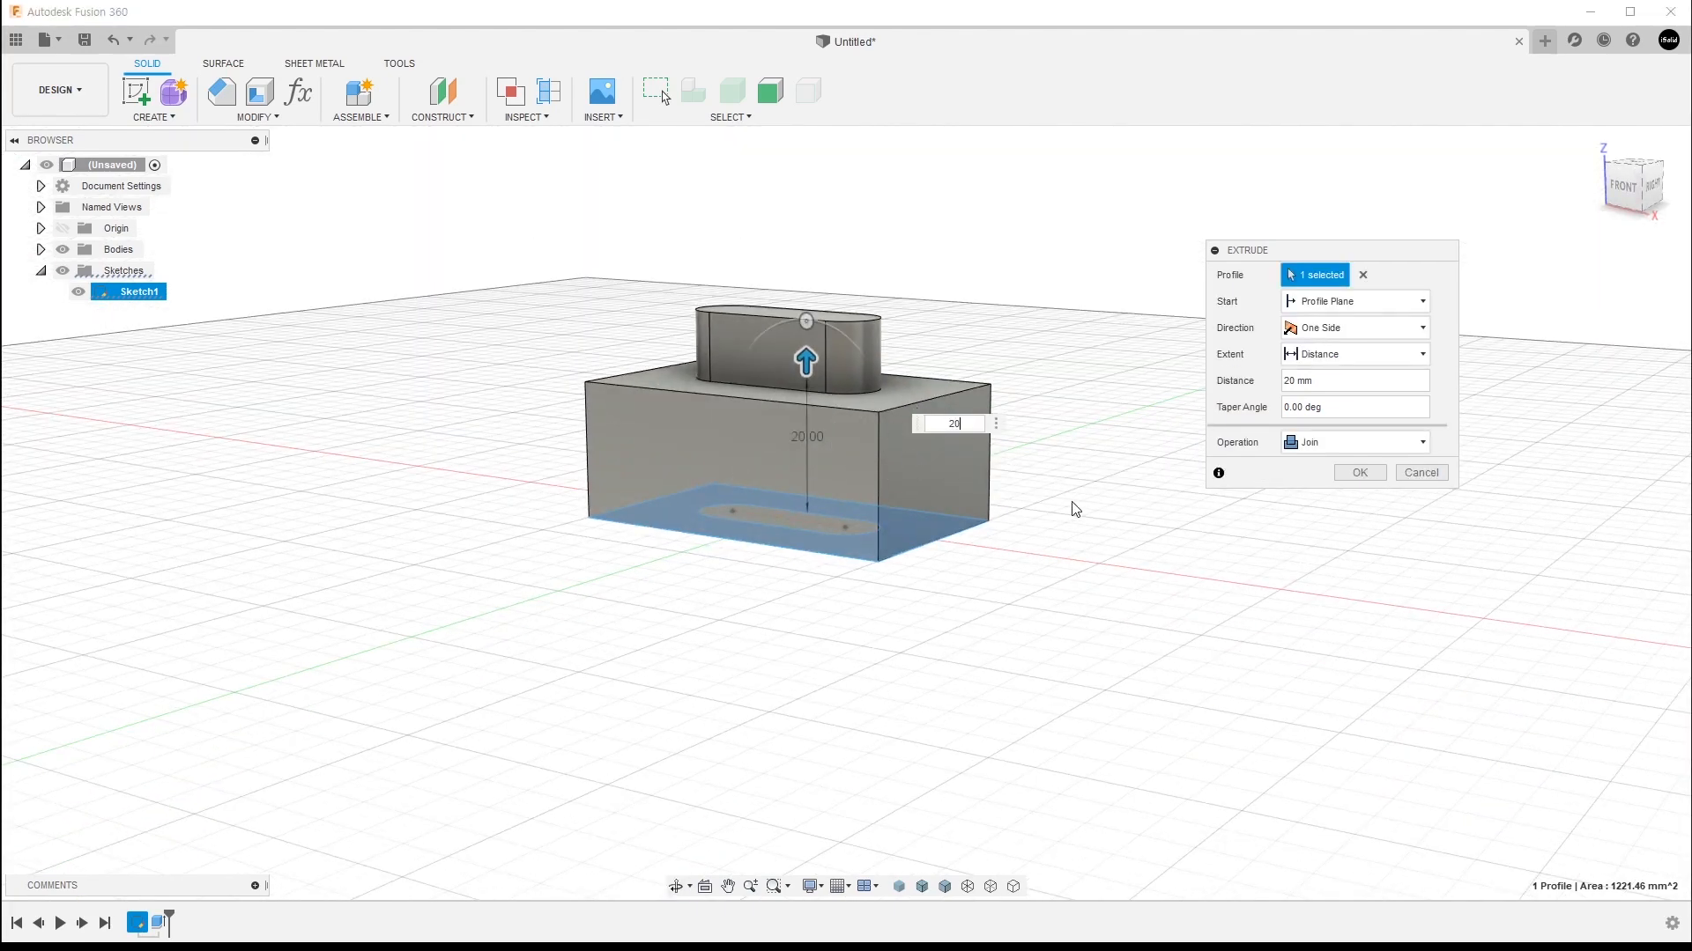
middle_click_drag(1072, 505, 1059, 544, "shift")
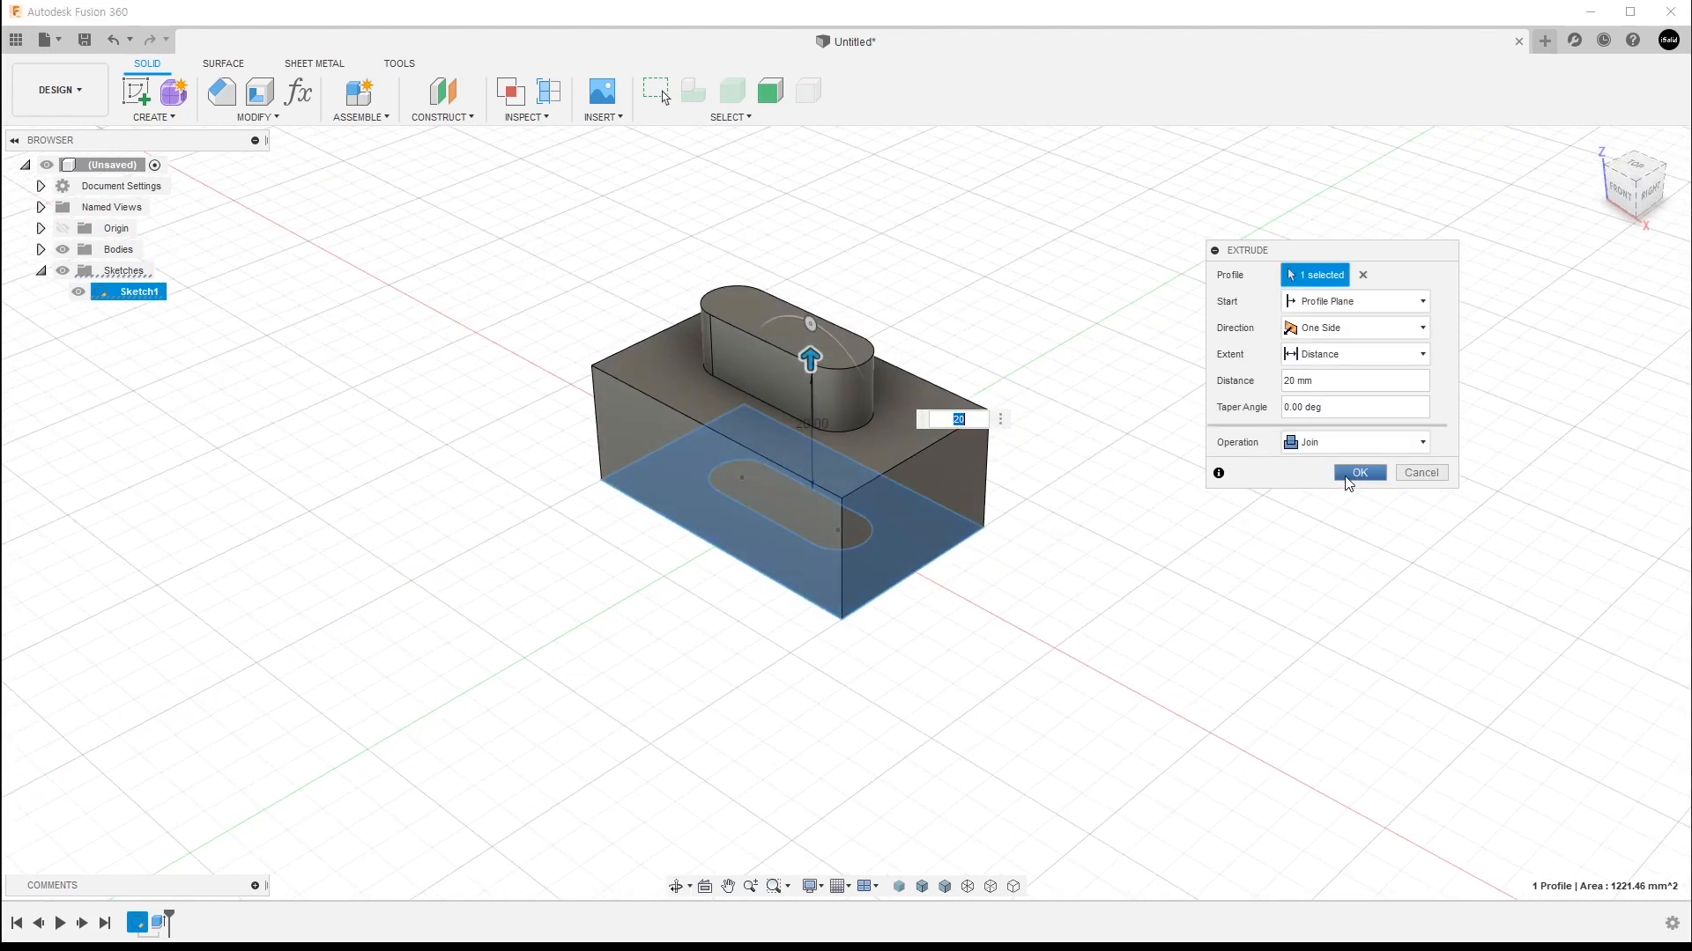
left_click(1348, 481)
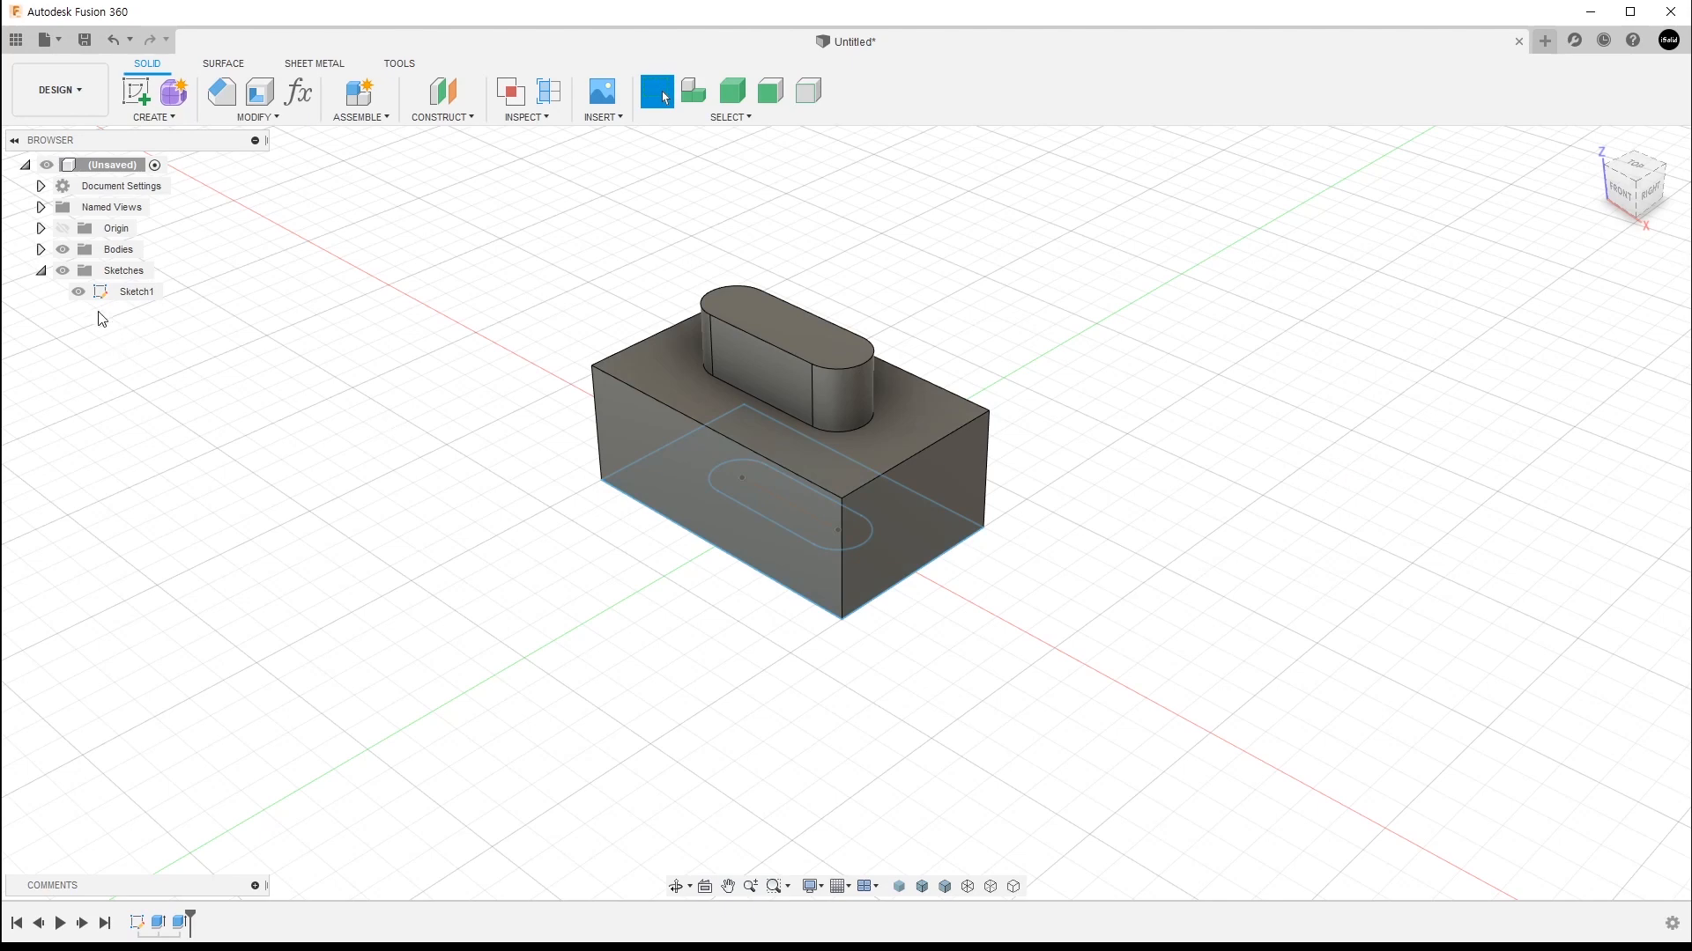
left_click(79, 291)
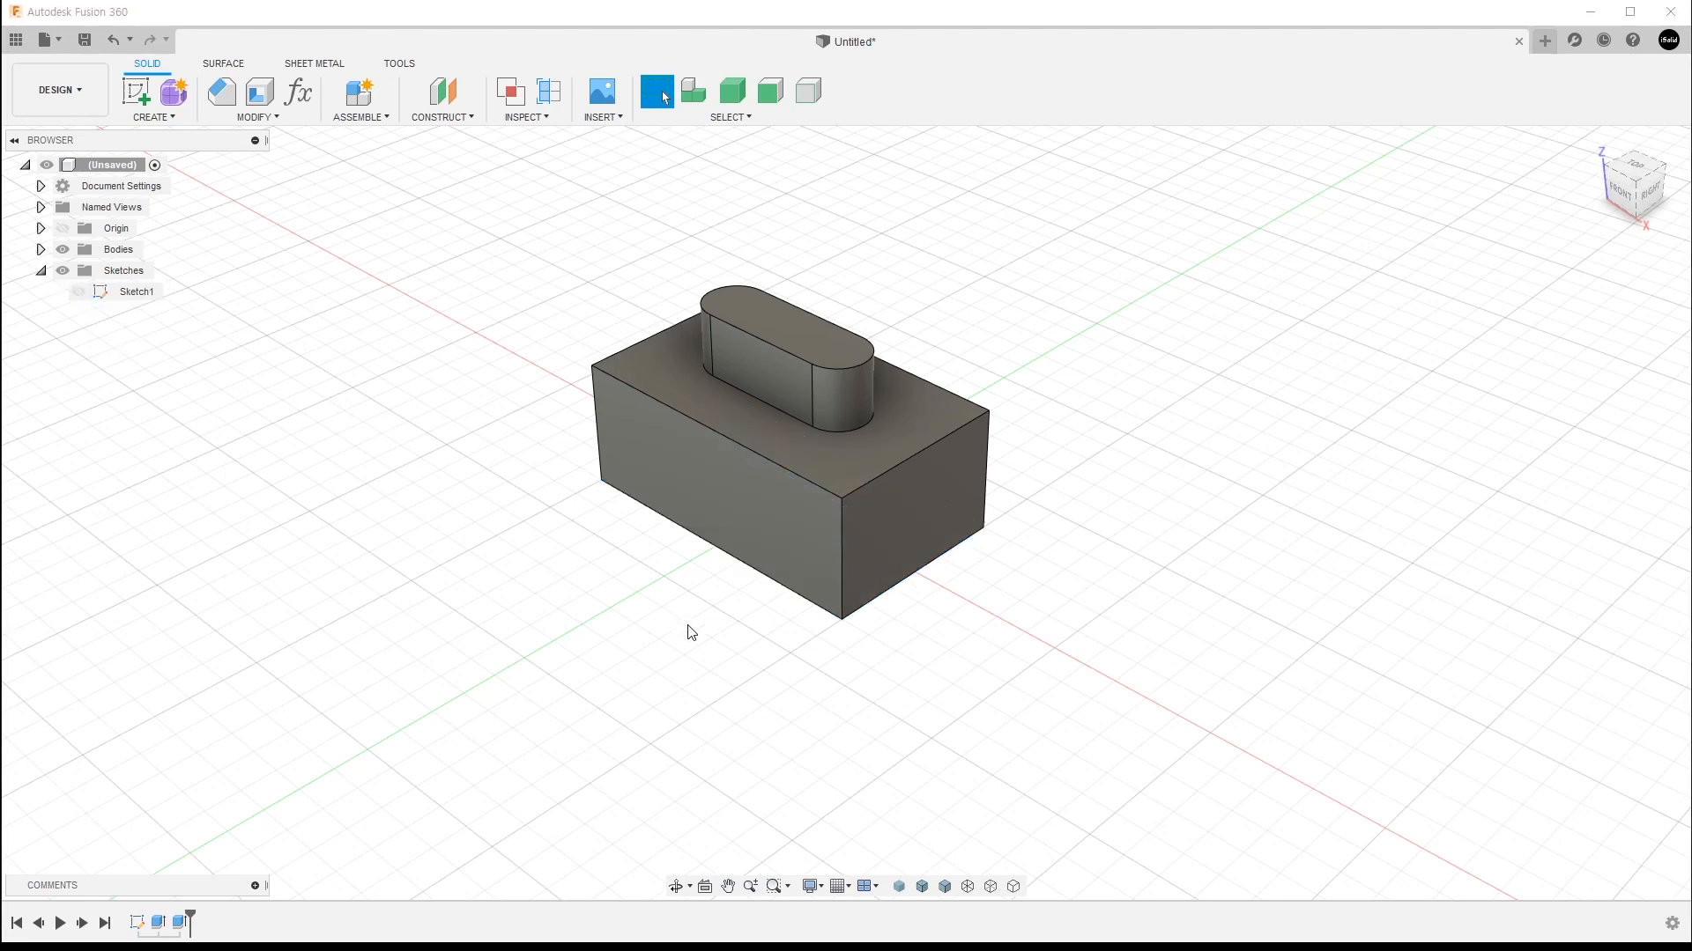
Step: Start the Chamfer command for the edges of the block and slot-shaped boss
middle_click_drag(1003, 573, 1066, 597, "shift")
scroll(1025, 580, "up", 3)
scroll(1024, 574, "down", 1)
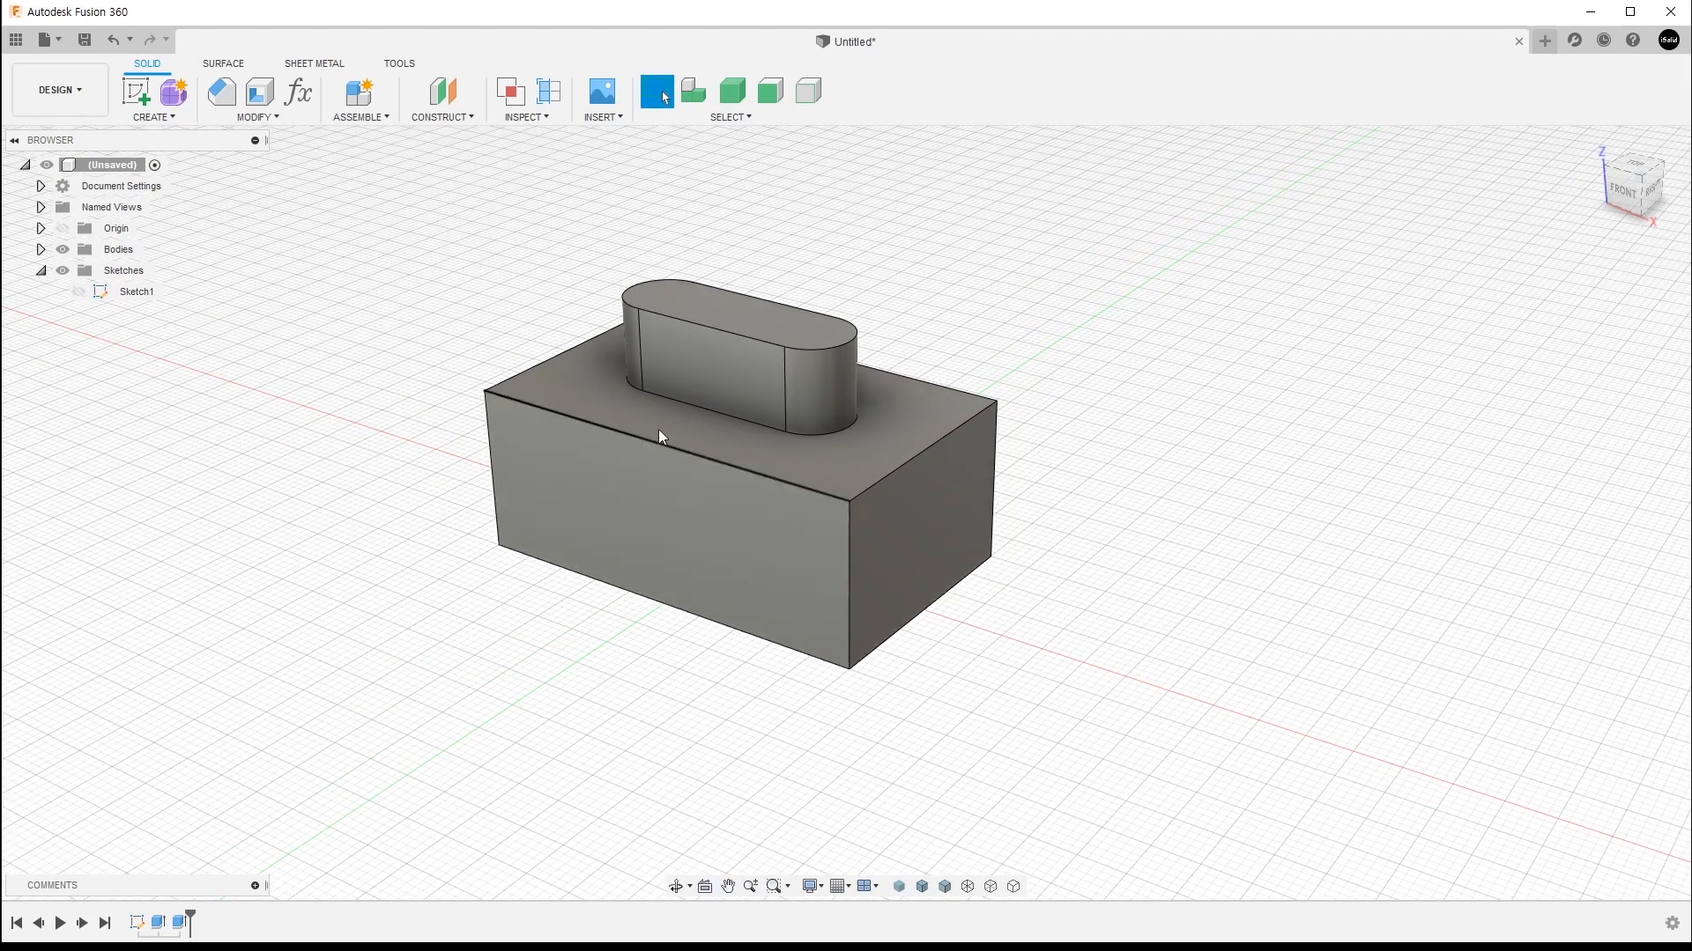
left_click(267, 118)
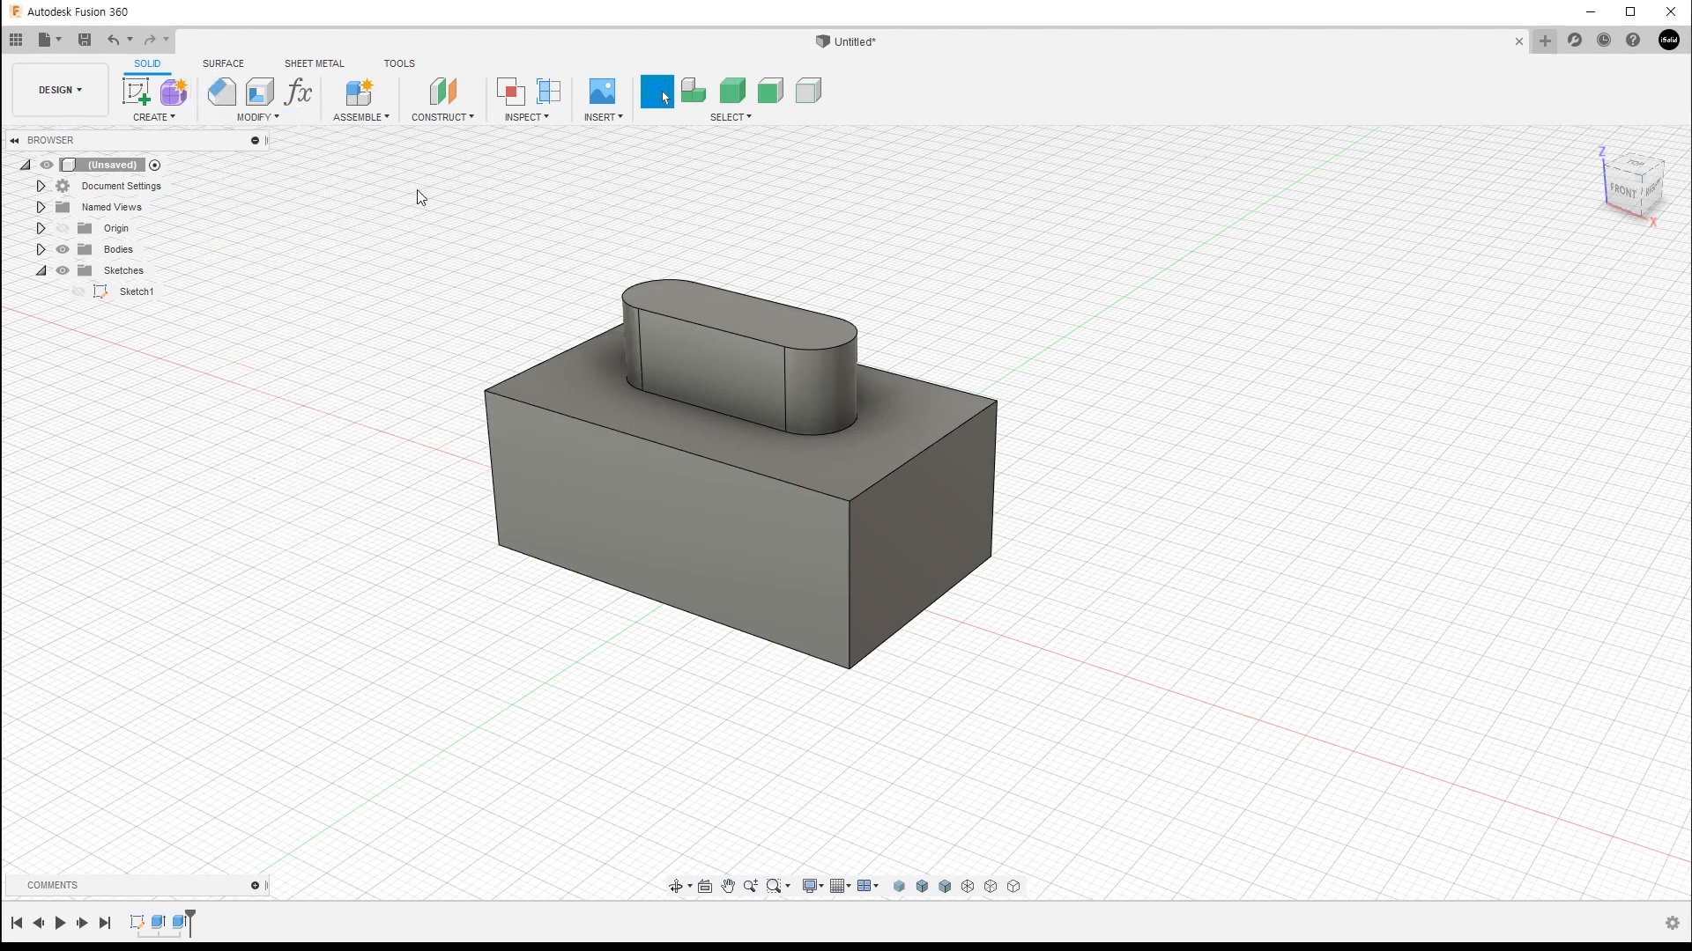
left_click(222, 91)
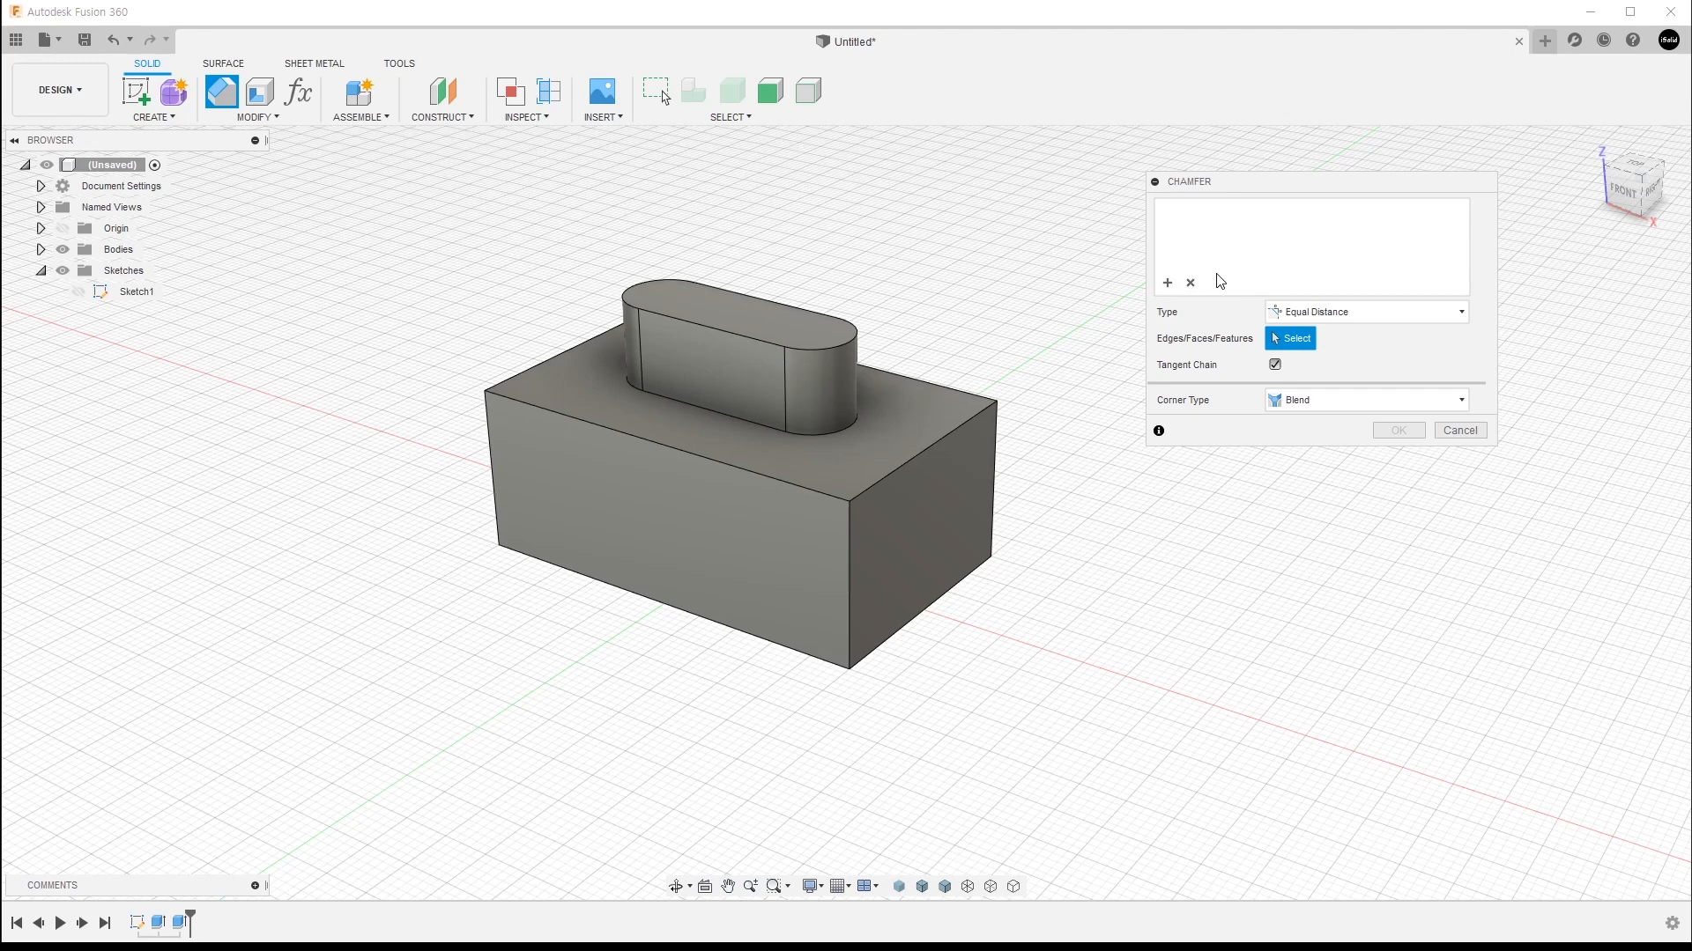
Step: Try a 1 mm equal-distance chamfer on the boss's upper and base edges and the block's front upper edge, and remove the selection set
left_click(715, 333)
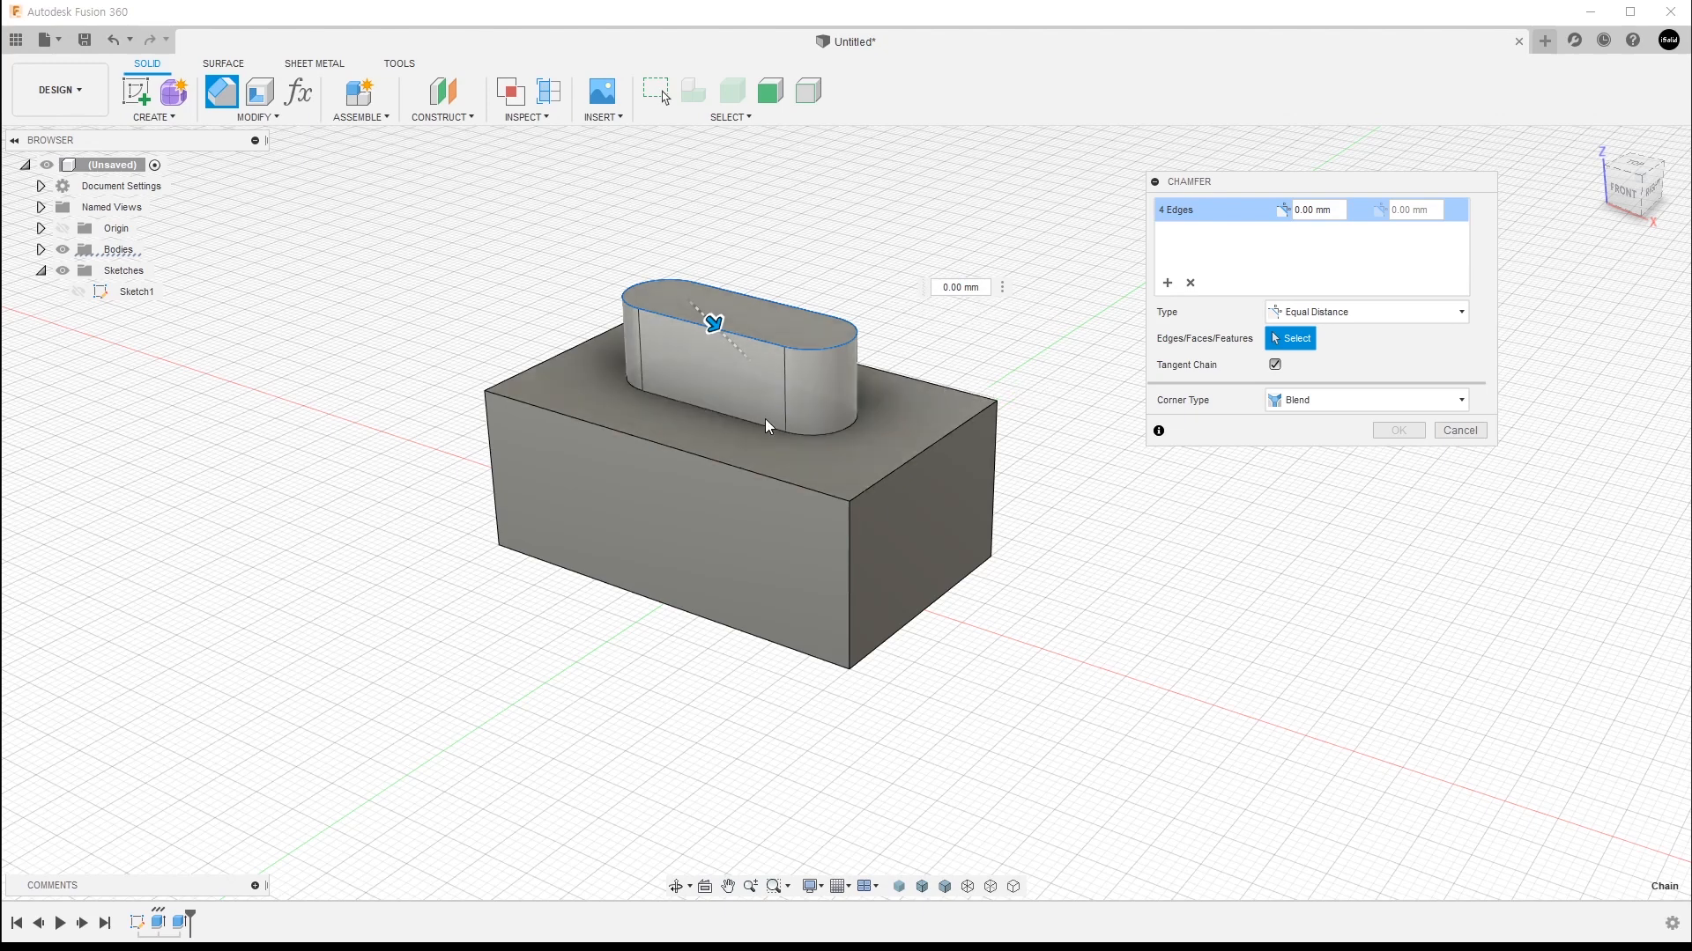
left_click(711, 411)
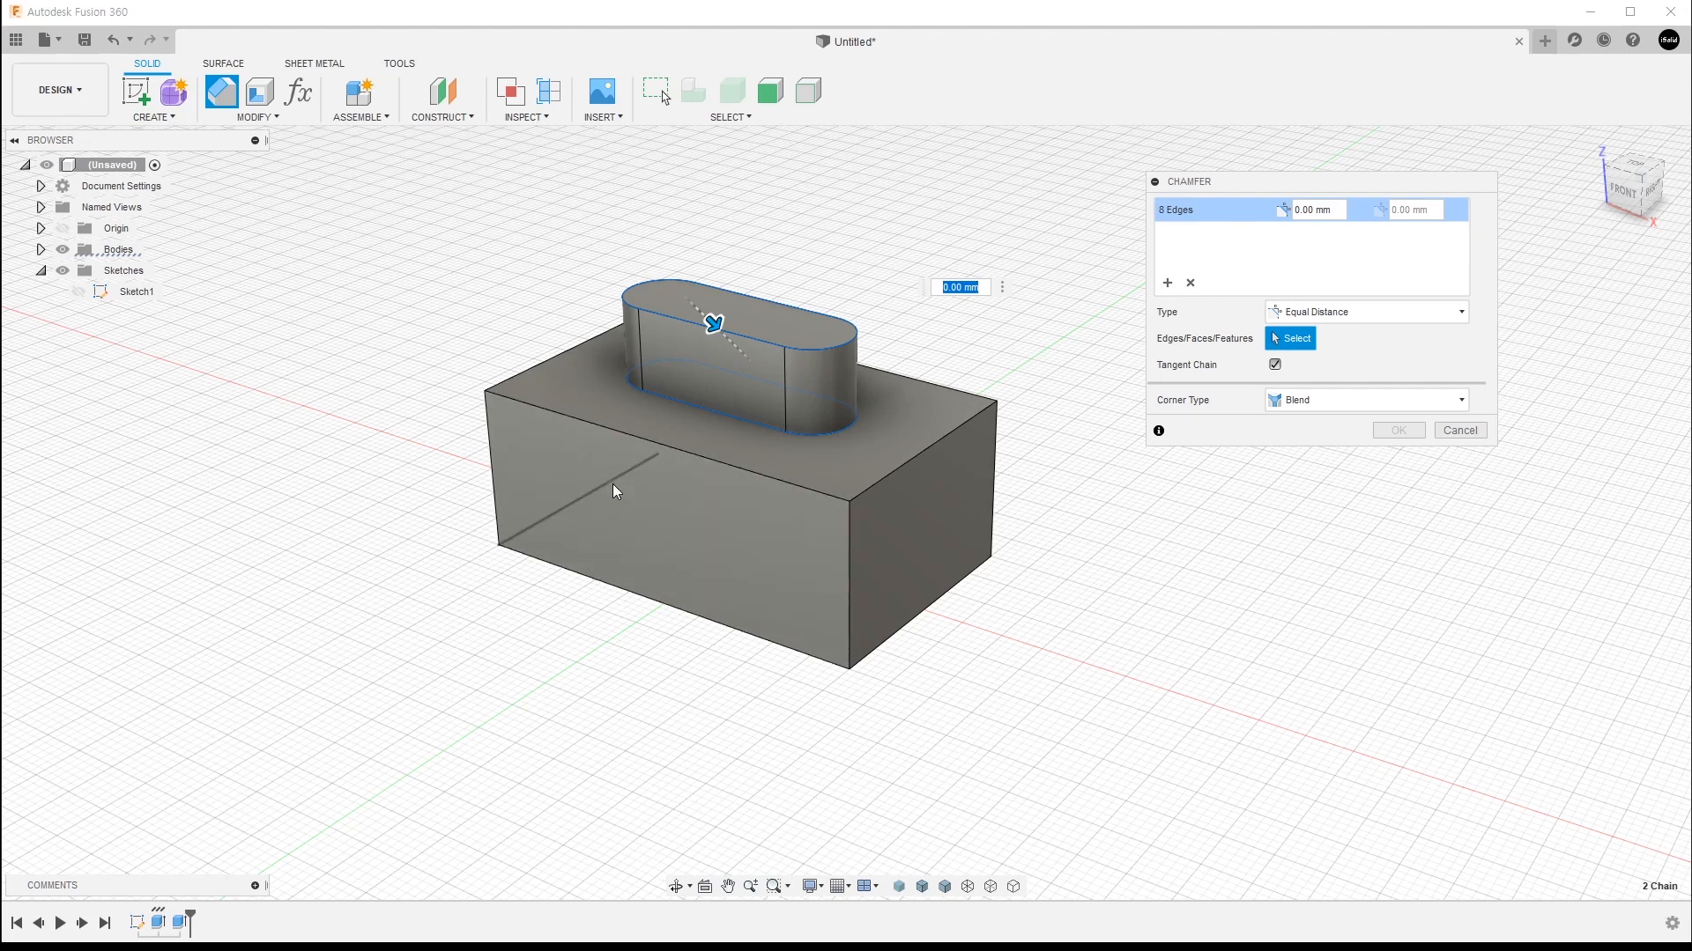
left_click(524, 407)
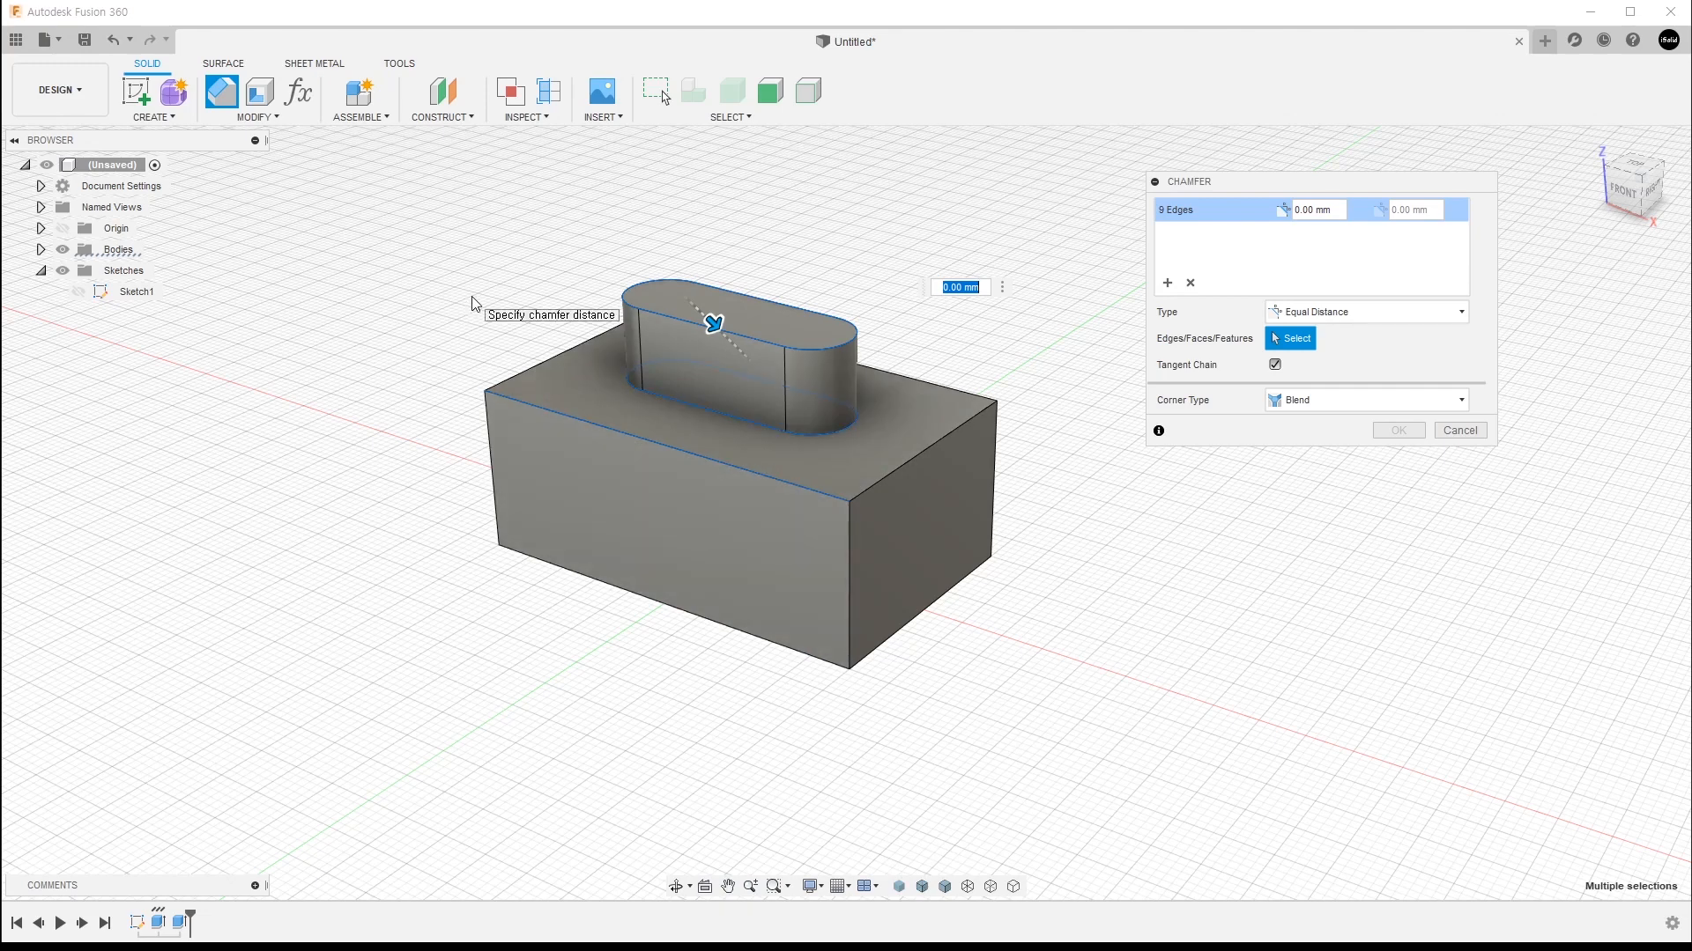
type("1")
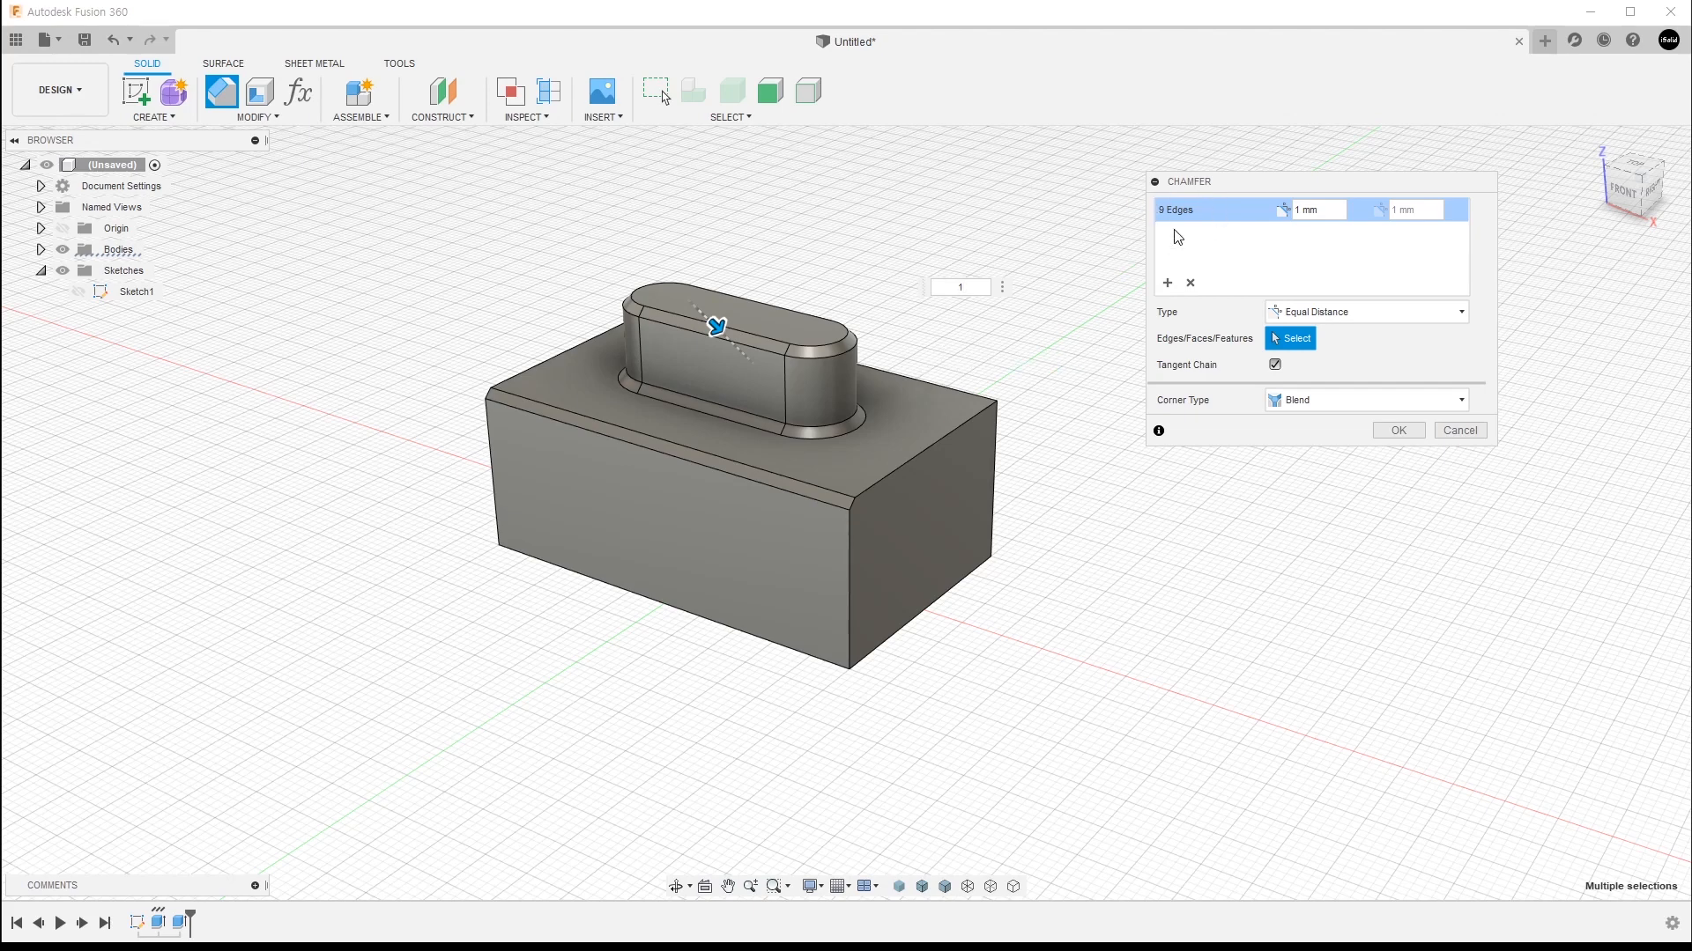
left_click(1191, 284)
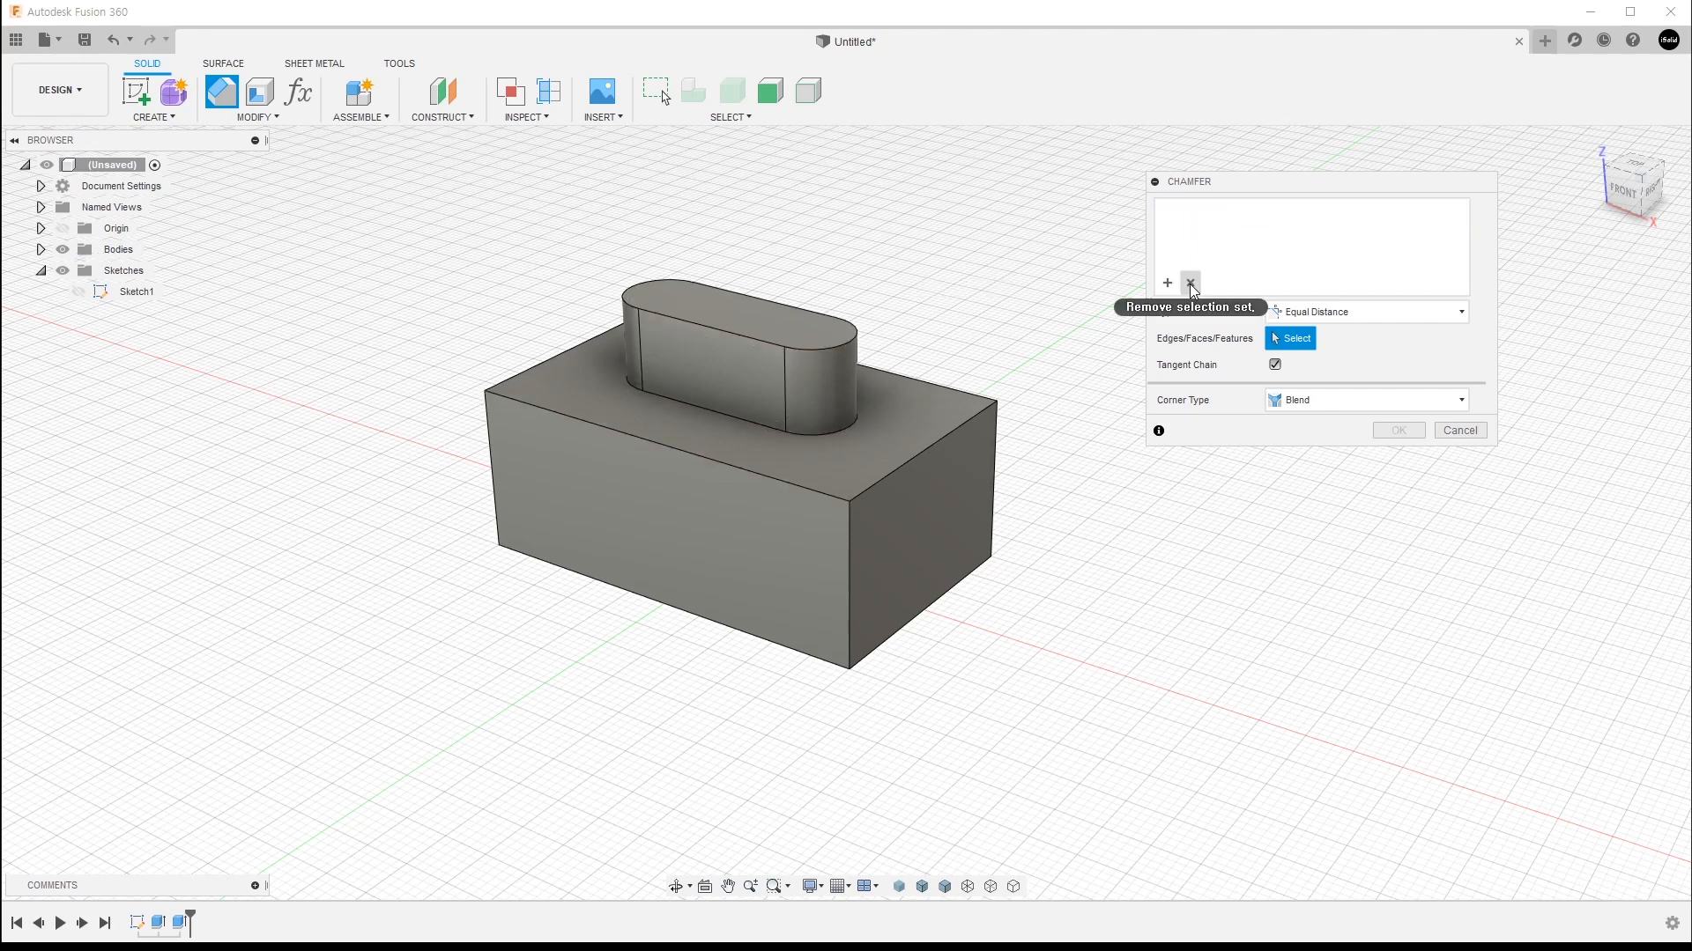
Step: Try one 1 mm chamfer set on the boss and front block edges, deselect the boss's base edges, and remove the set
left_click(719, 336)
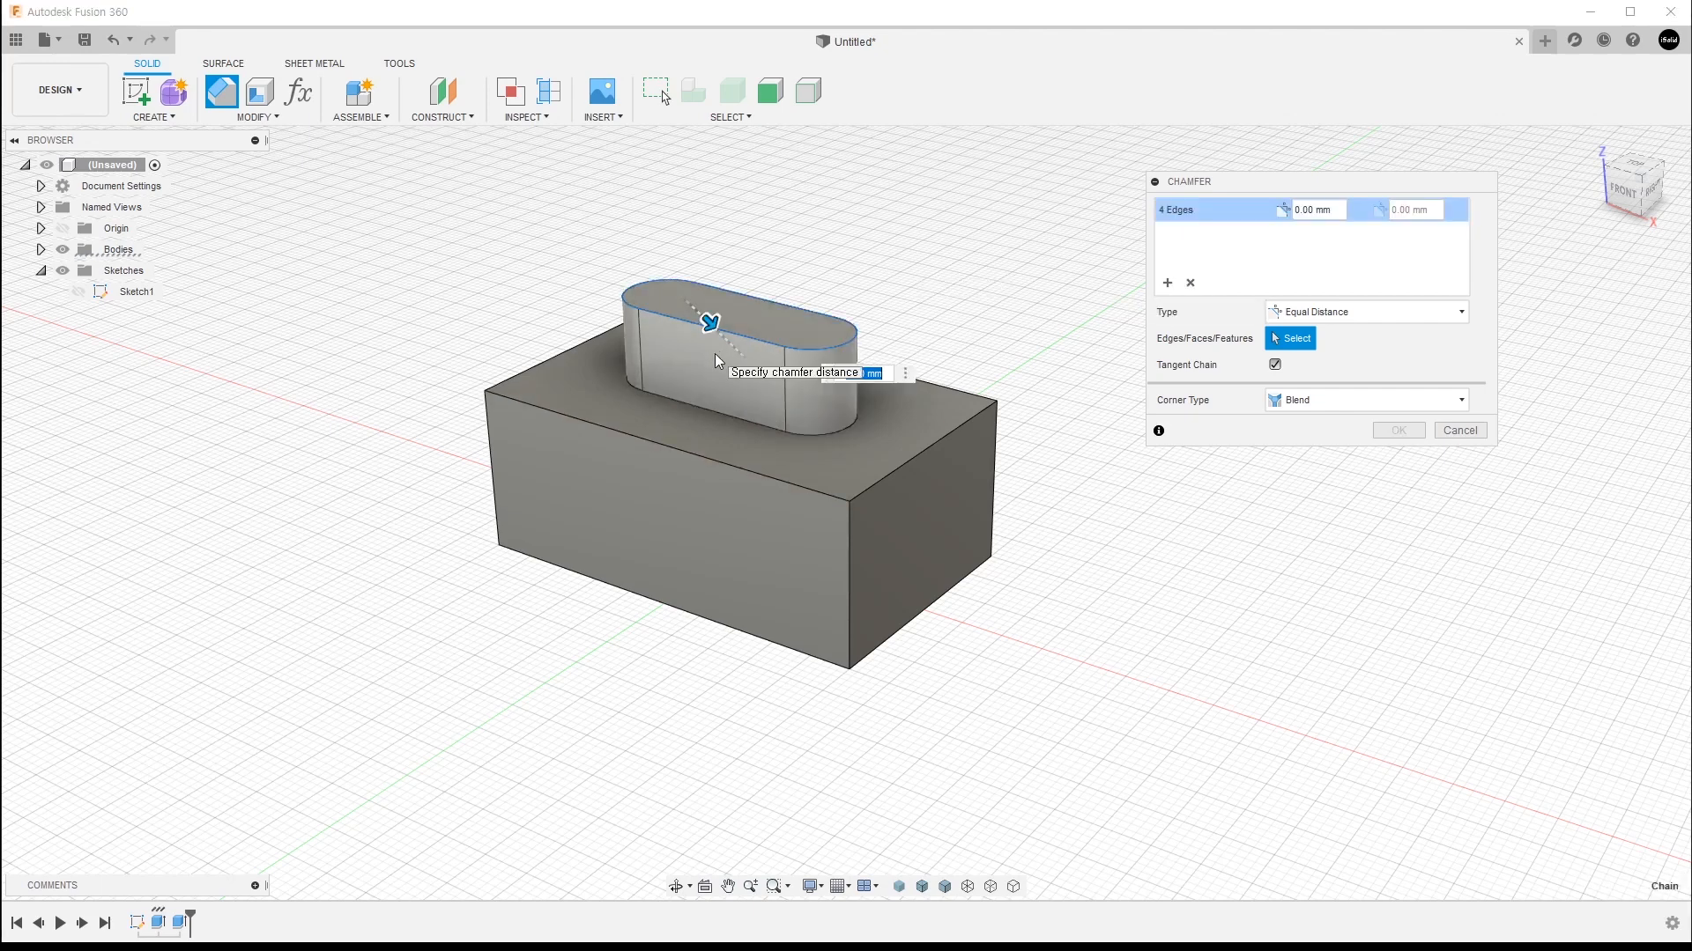
type("1")
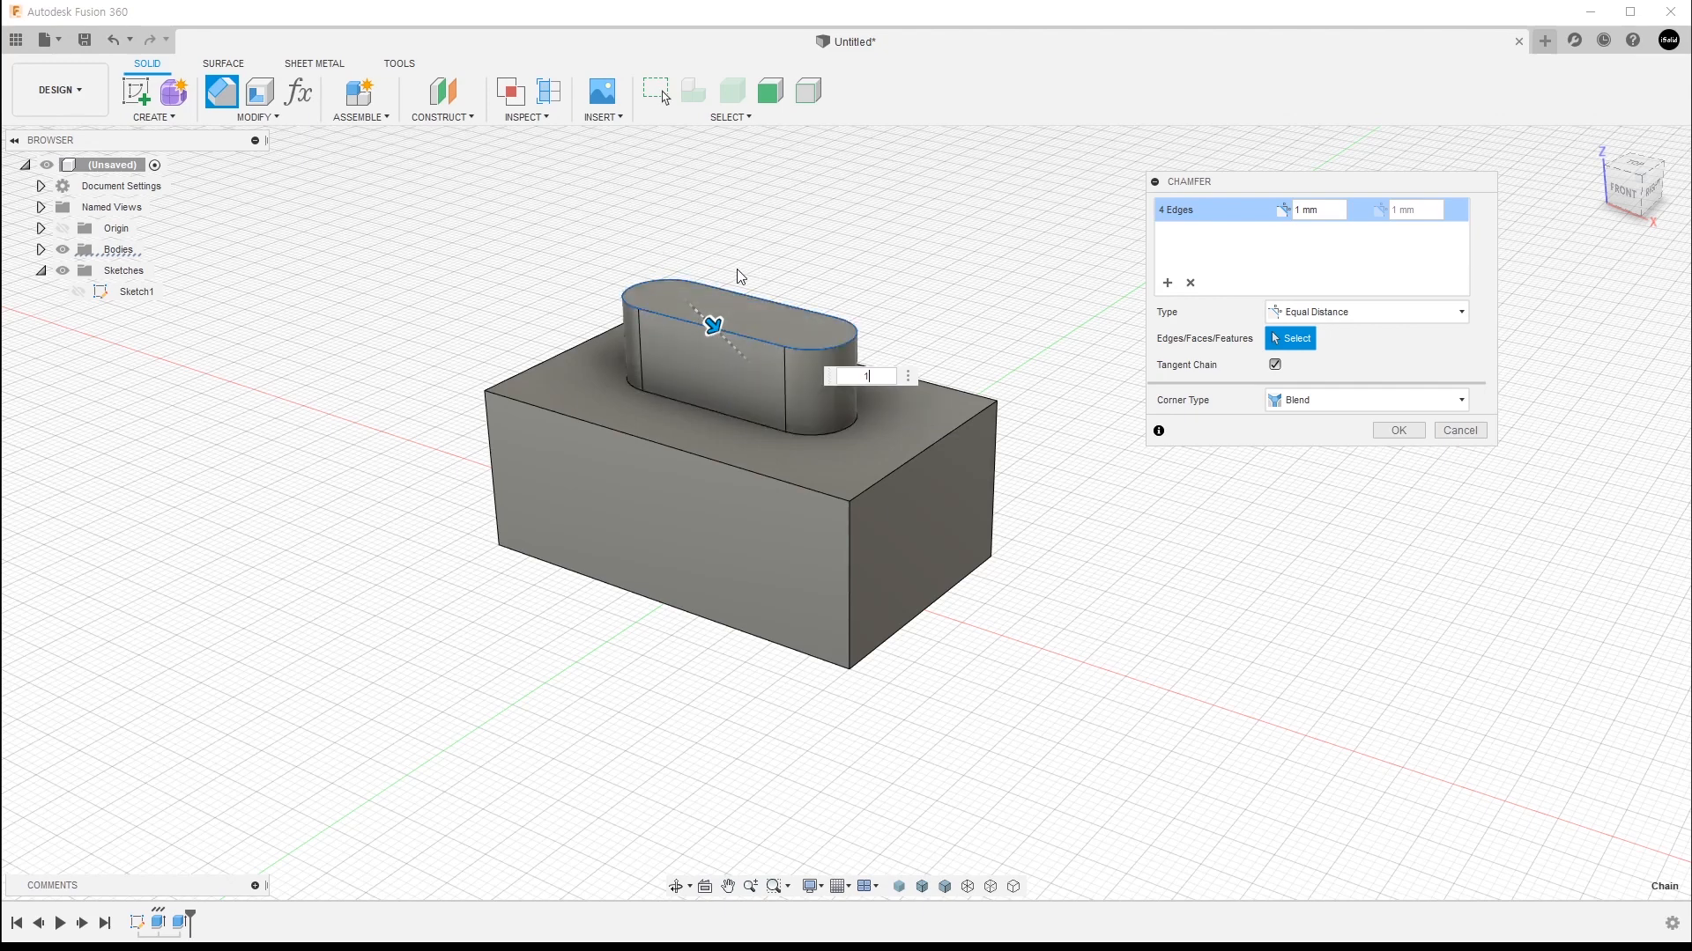
left_click(694, 405)
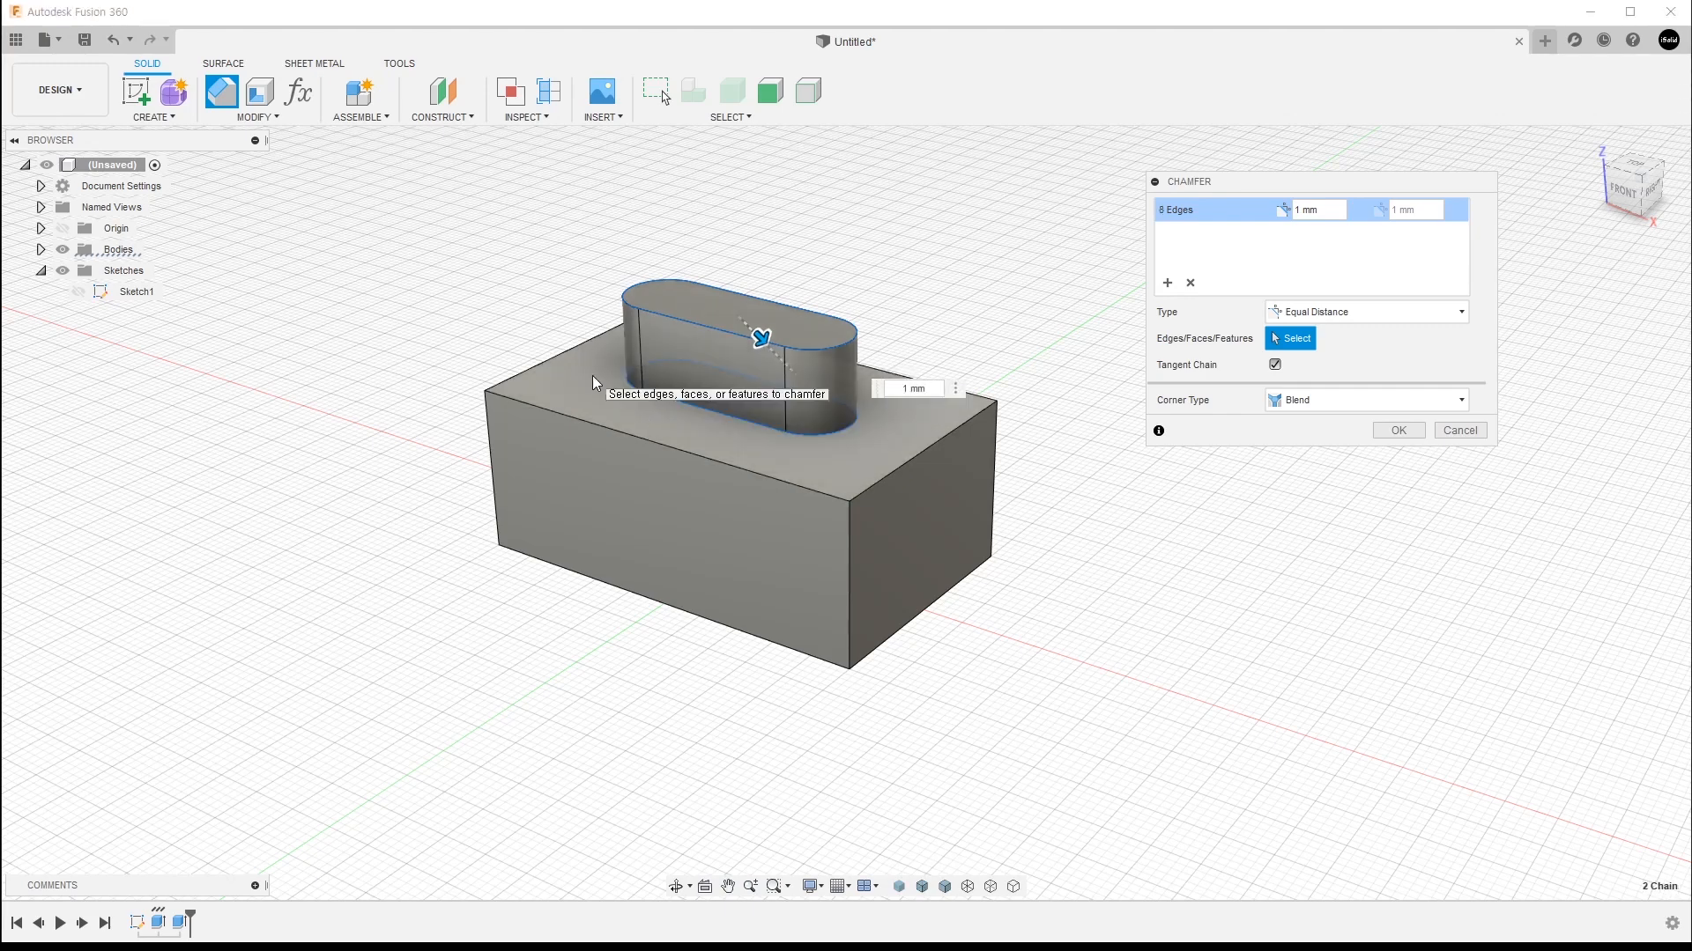
left_click(579, 420)
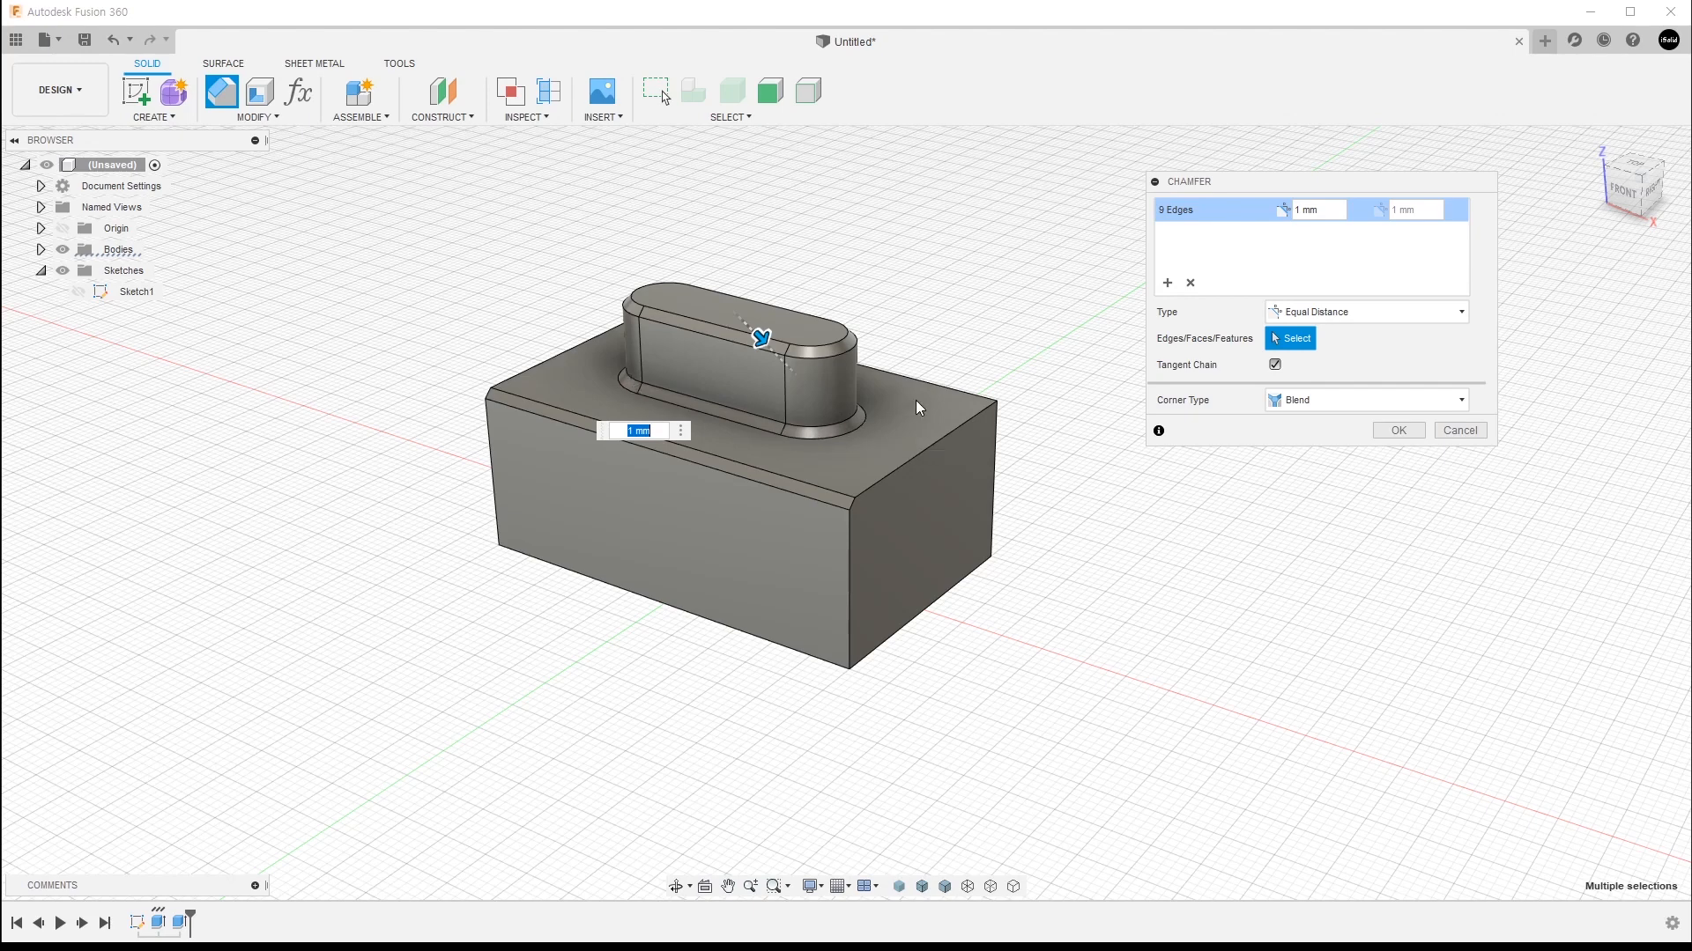
key("ctrl")
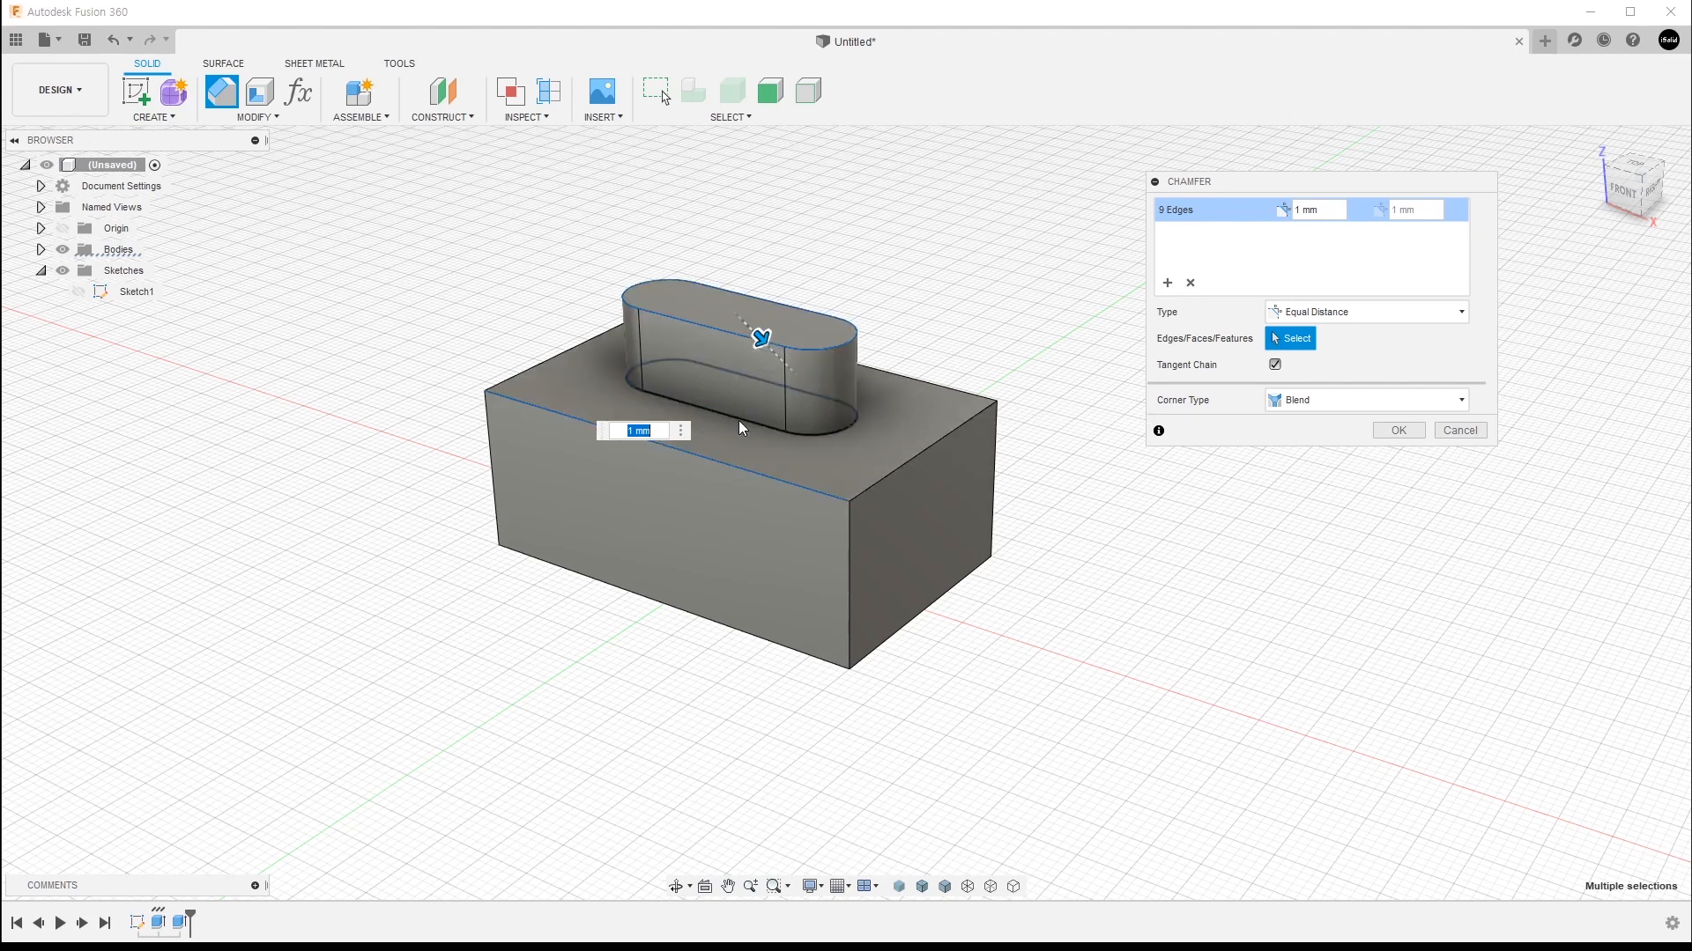
left_click(737, 420, "ctrl")
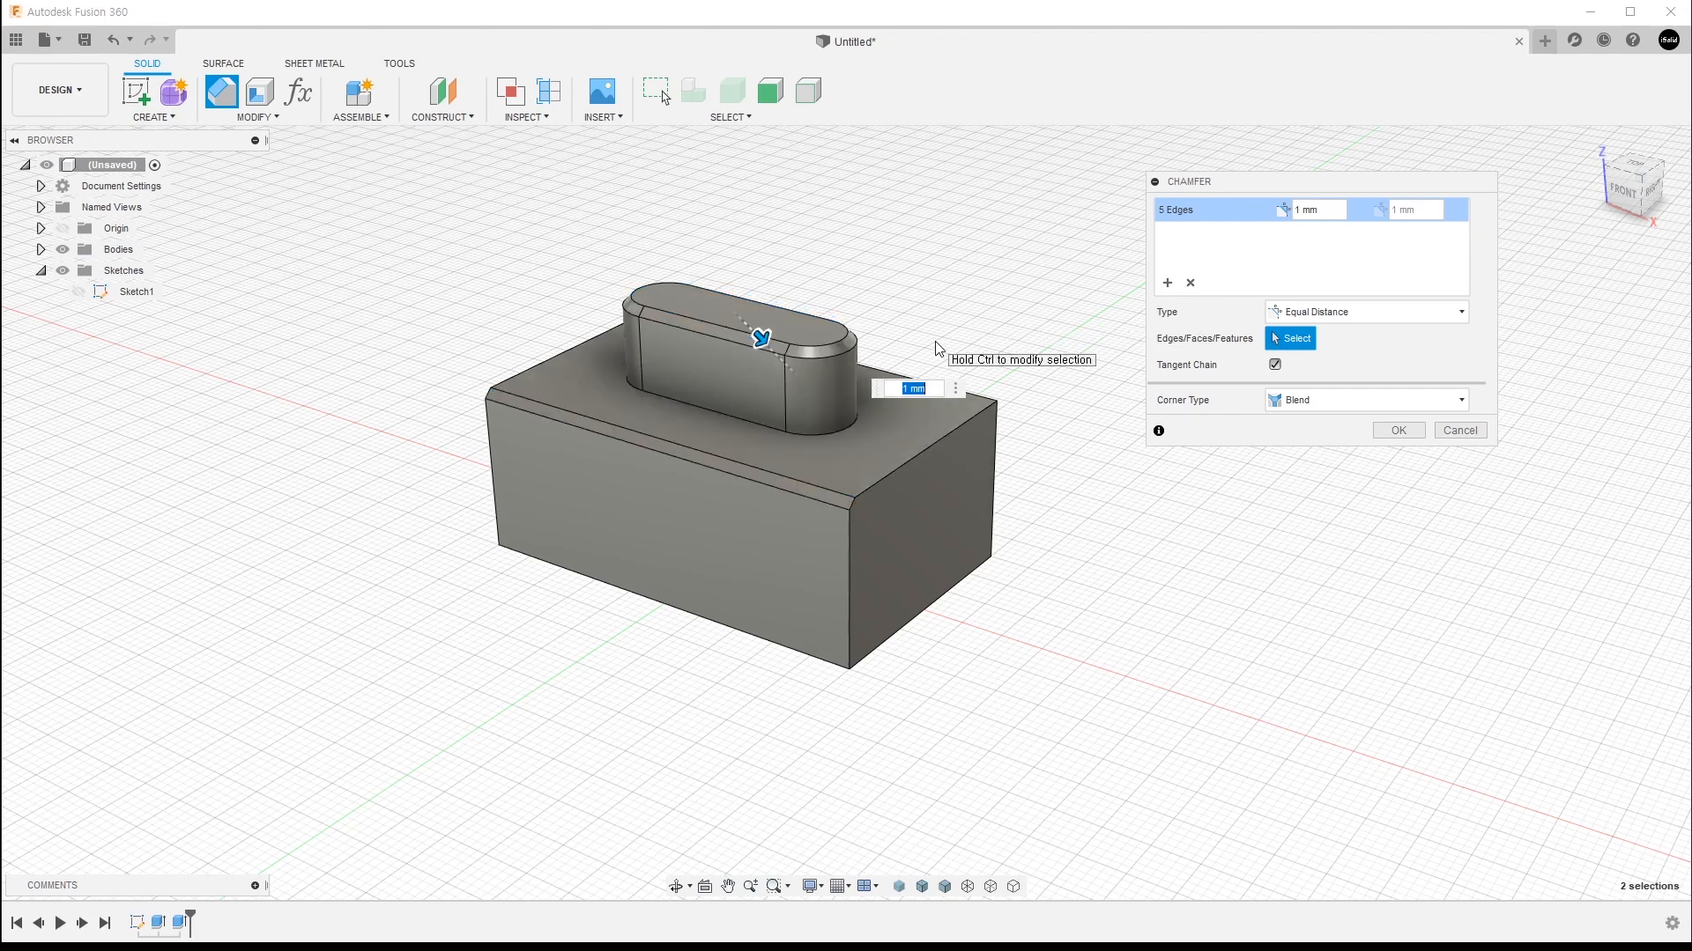
left_click(1192, 289)
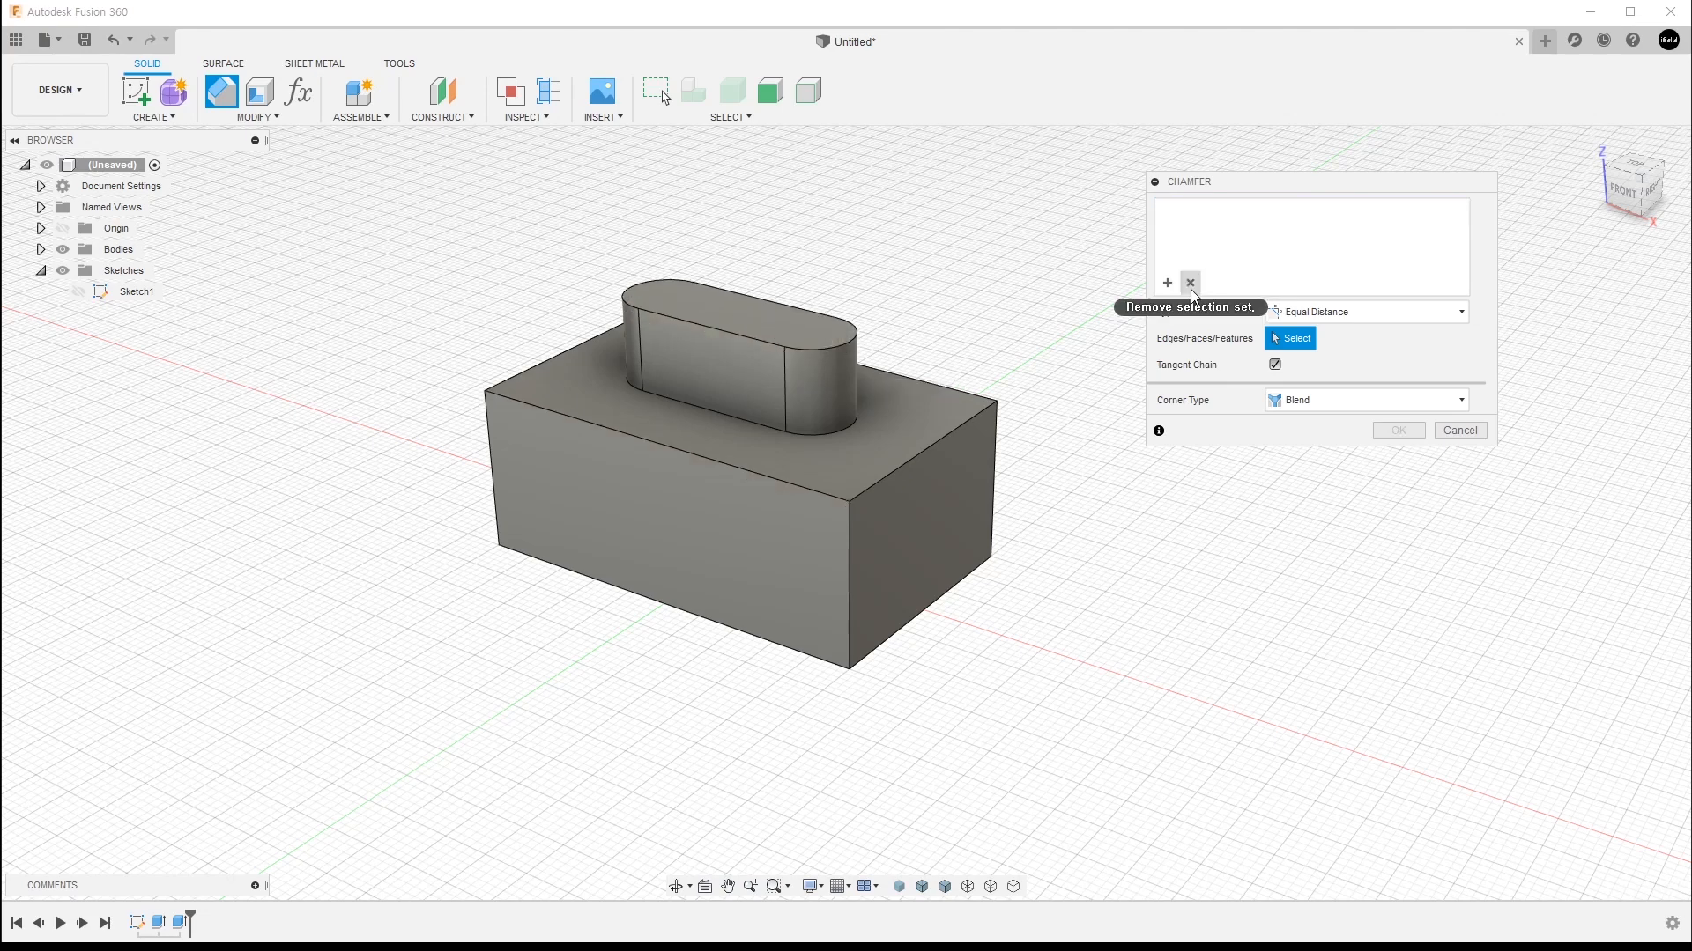
Step: Define equal-distance chamfer sets of 1 mm on the boss's upper edges, 2 mm on its base edges and 3 mm on the block's front upper edge
left_click(715, 325)
type("1")
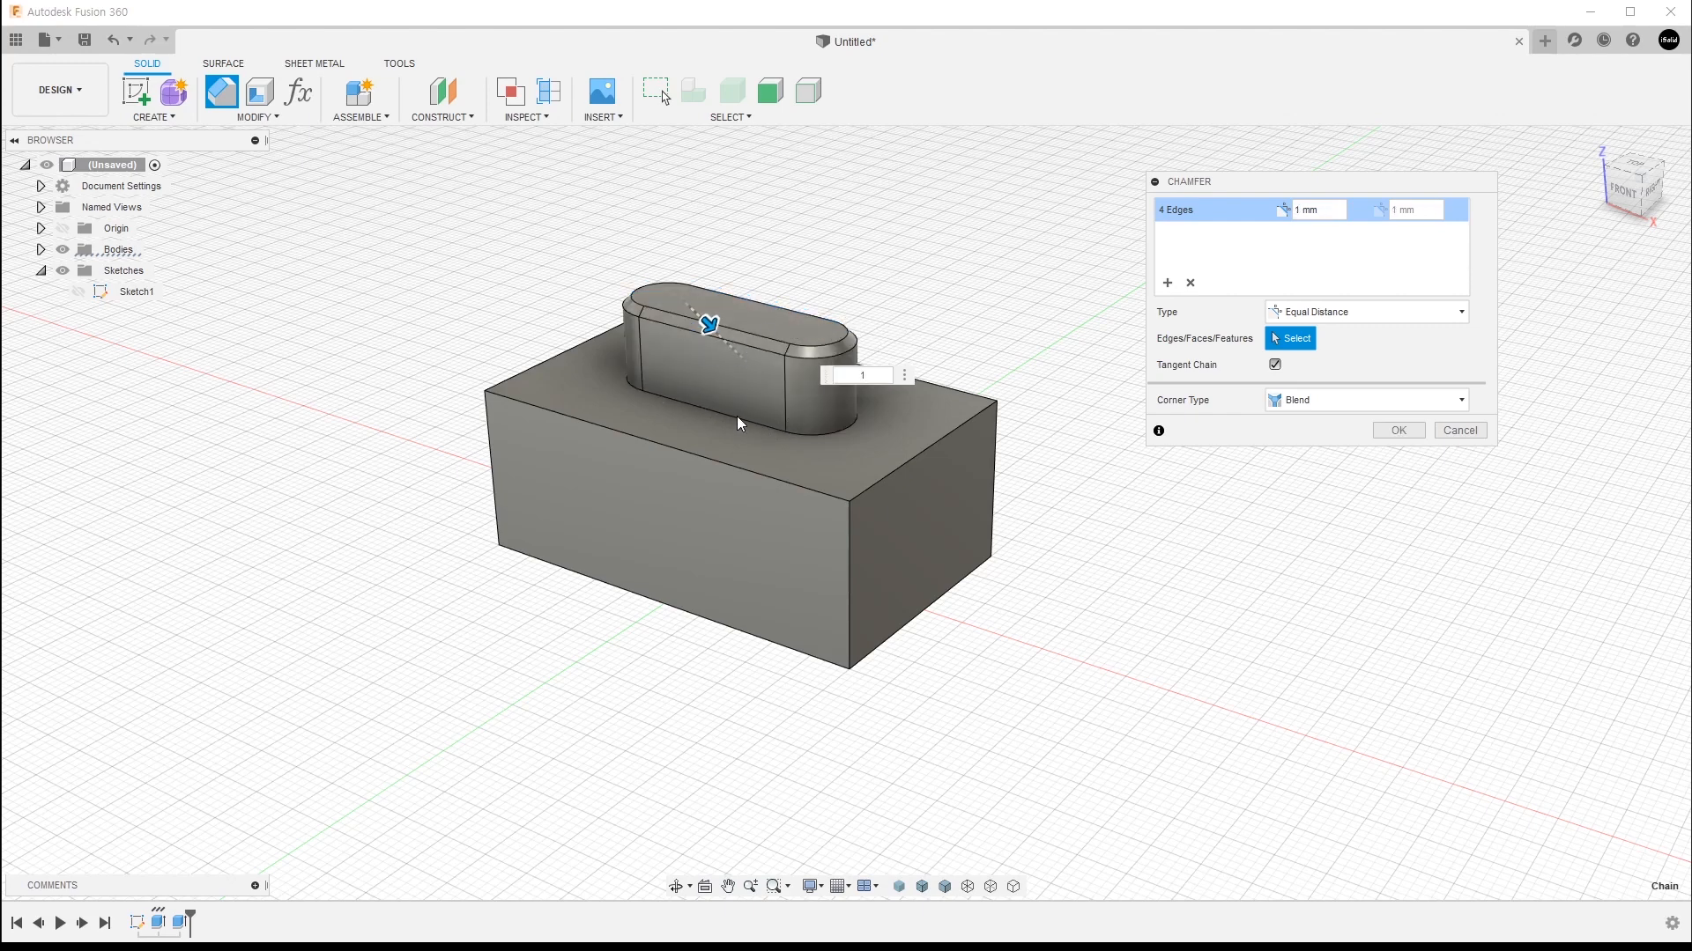
left_click(1168, 284)
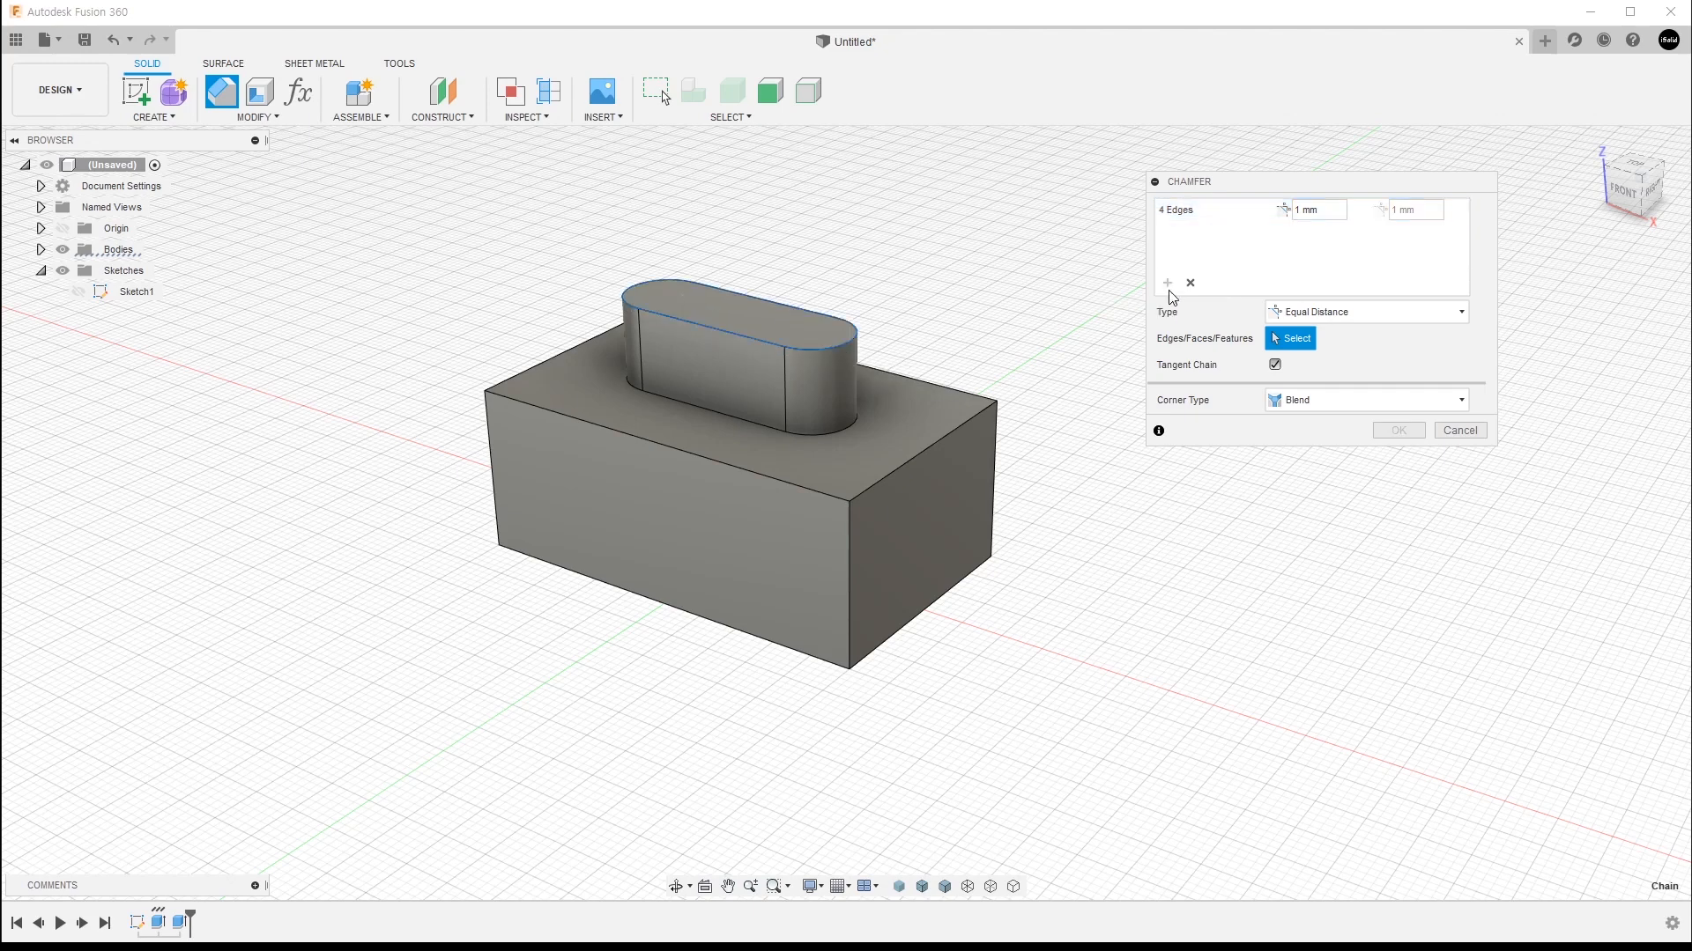
left_click(738, 424)
type("2")
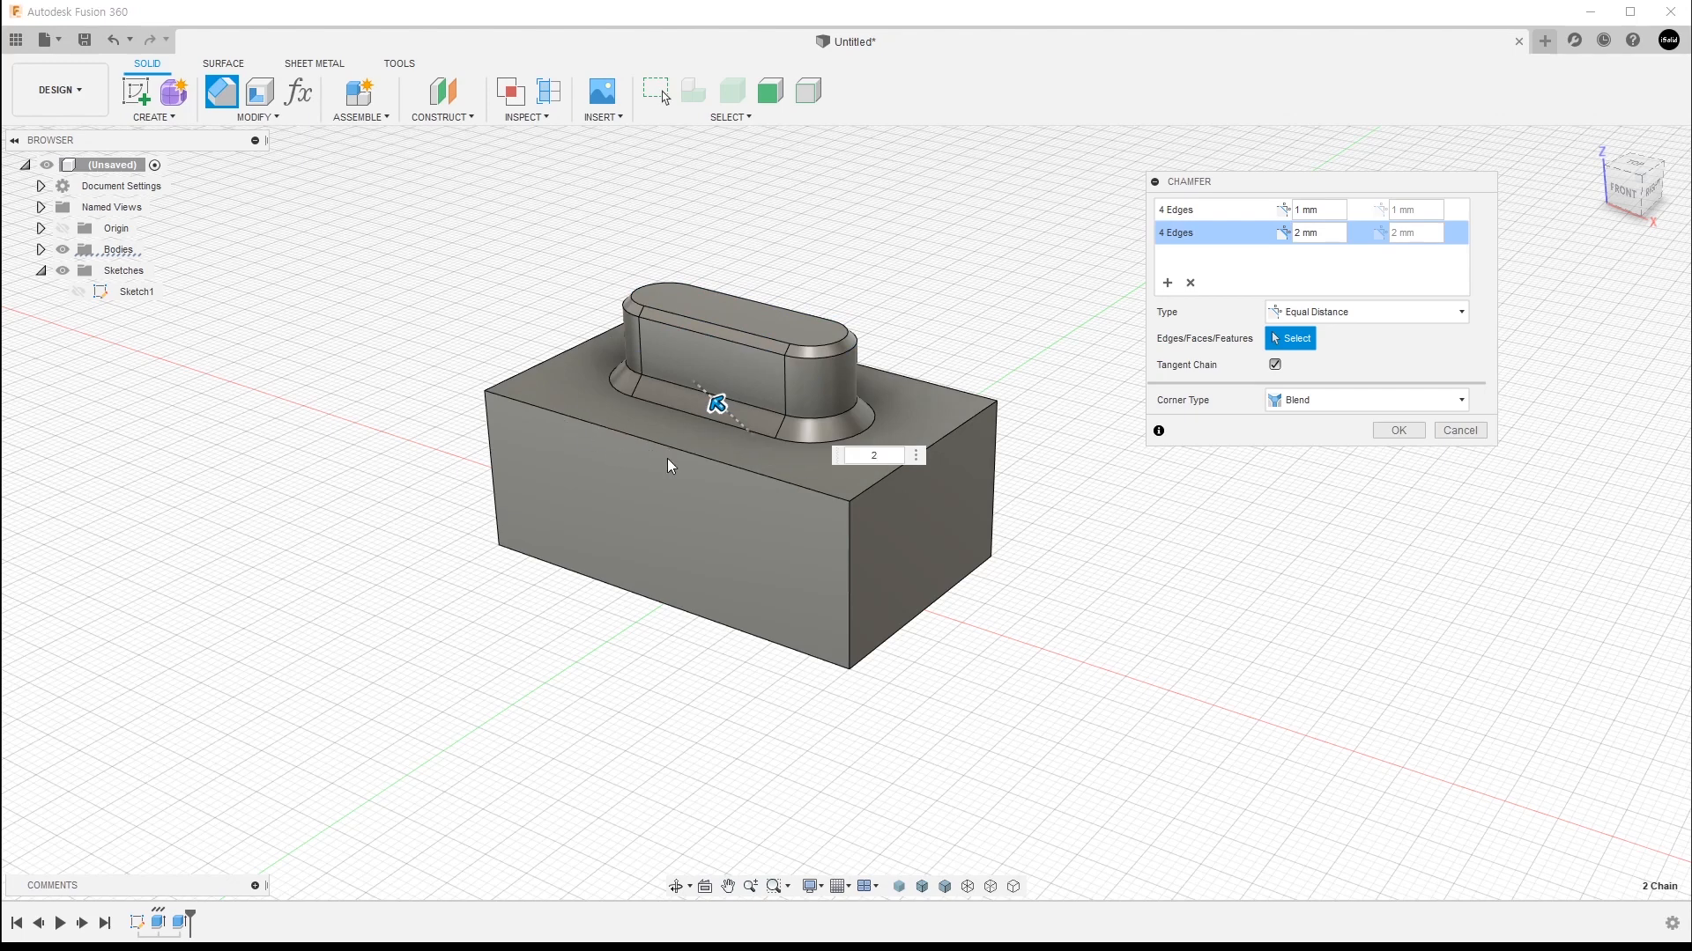
left_click(1169, 283)
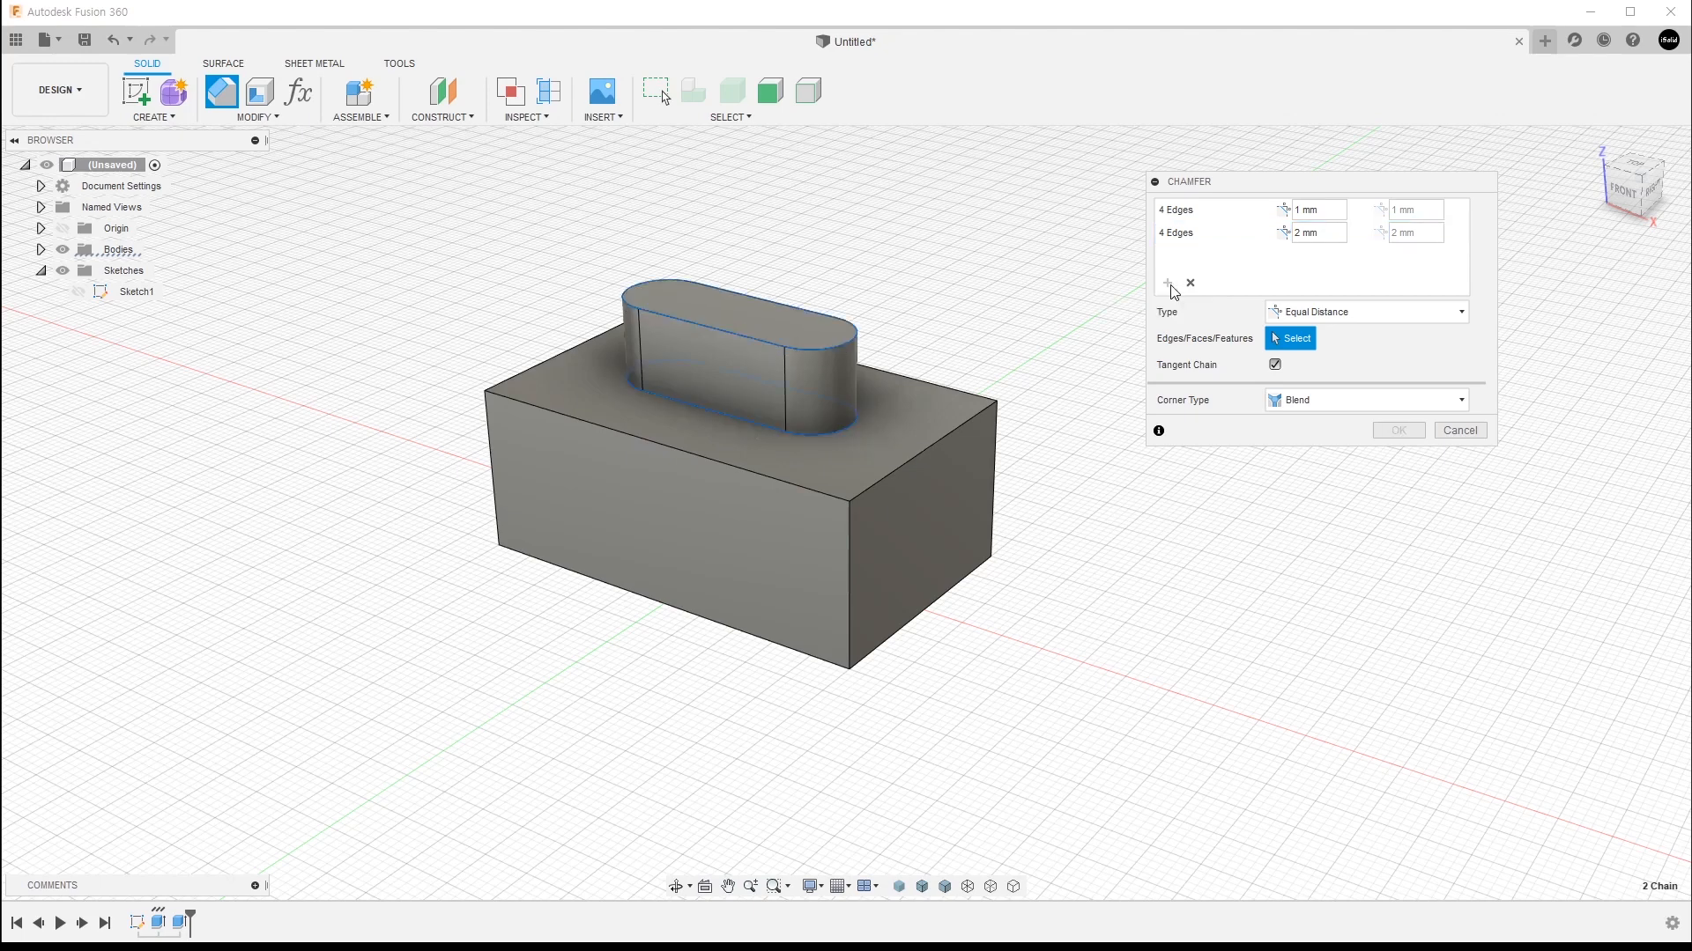
left_click(700, 455)
type("3")
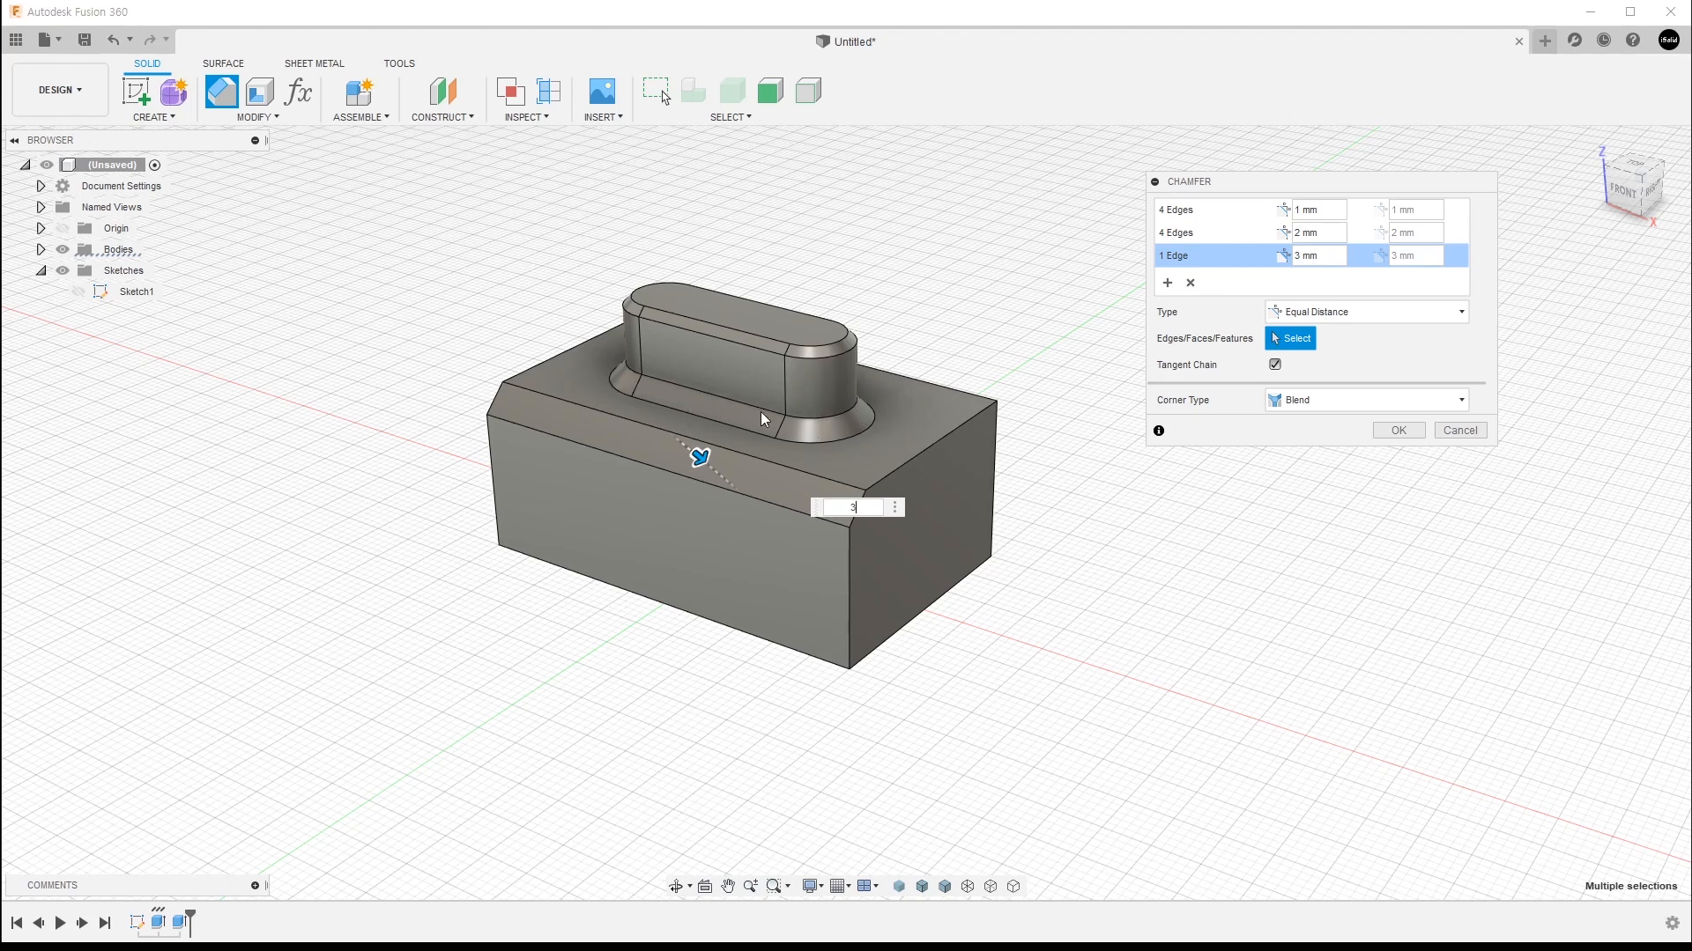
Step: Remove the boss's base-edge selection set and change the block's front upper edge to a Two Distance chamfer of 2 mm and 4 mm
left_click(1227, 237)
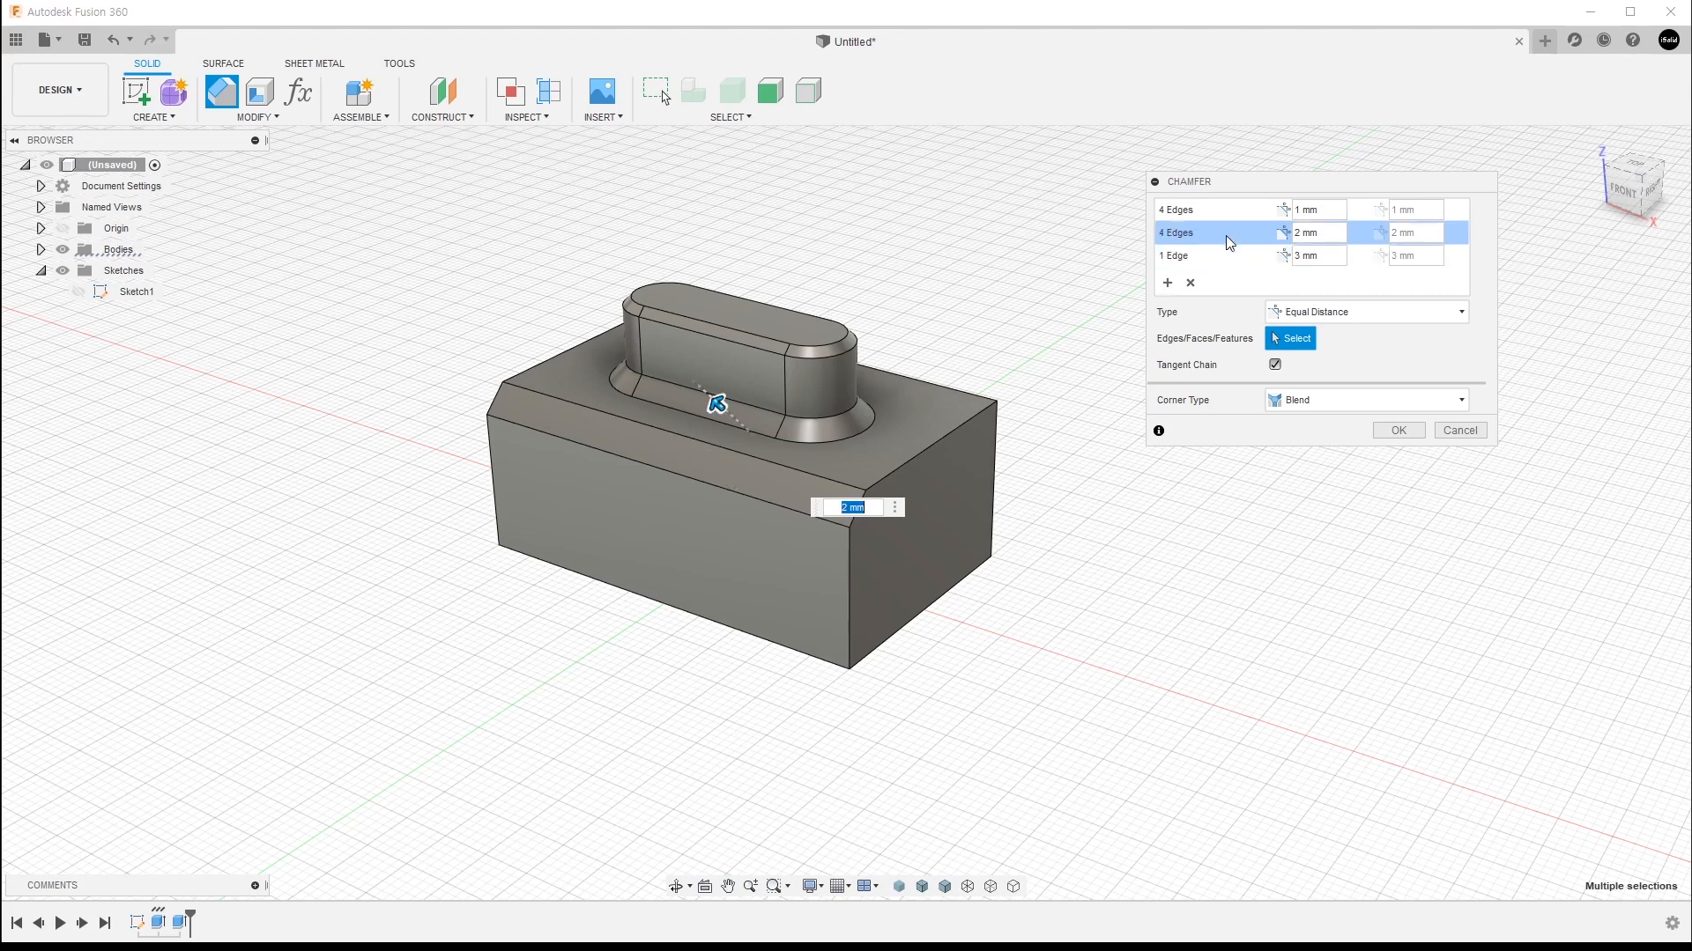
left_click(1194, 287)
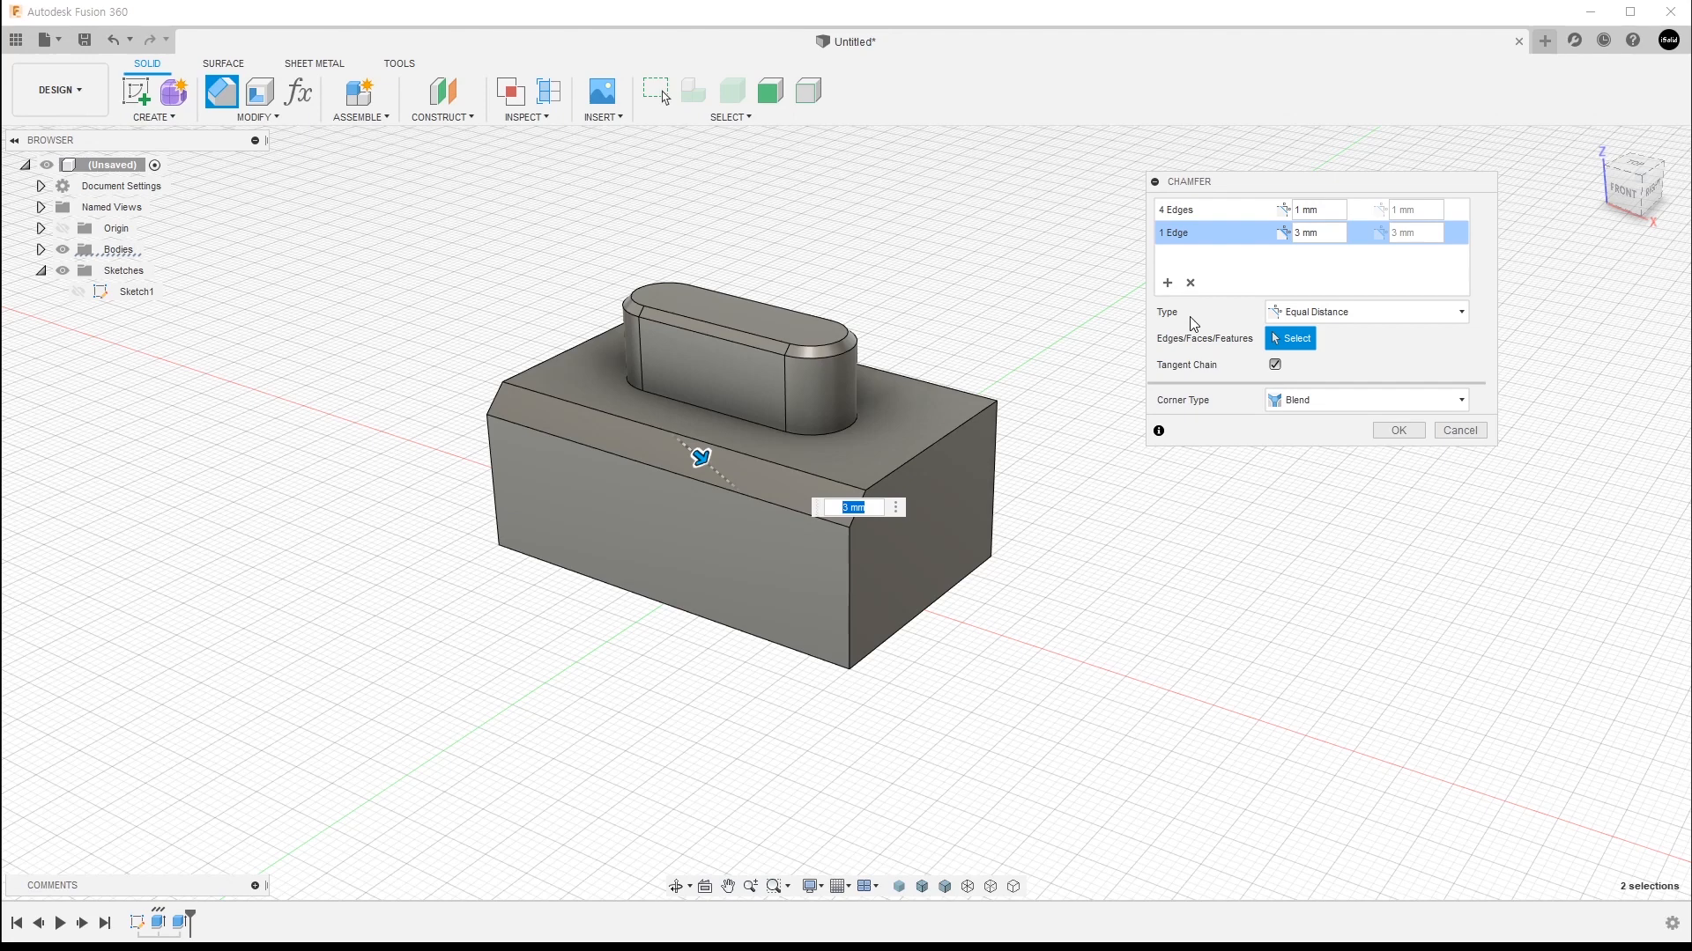
left_click(1407, 313)
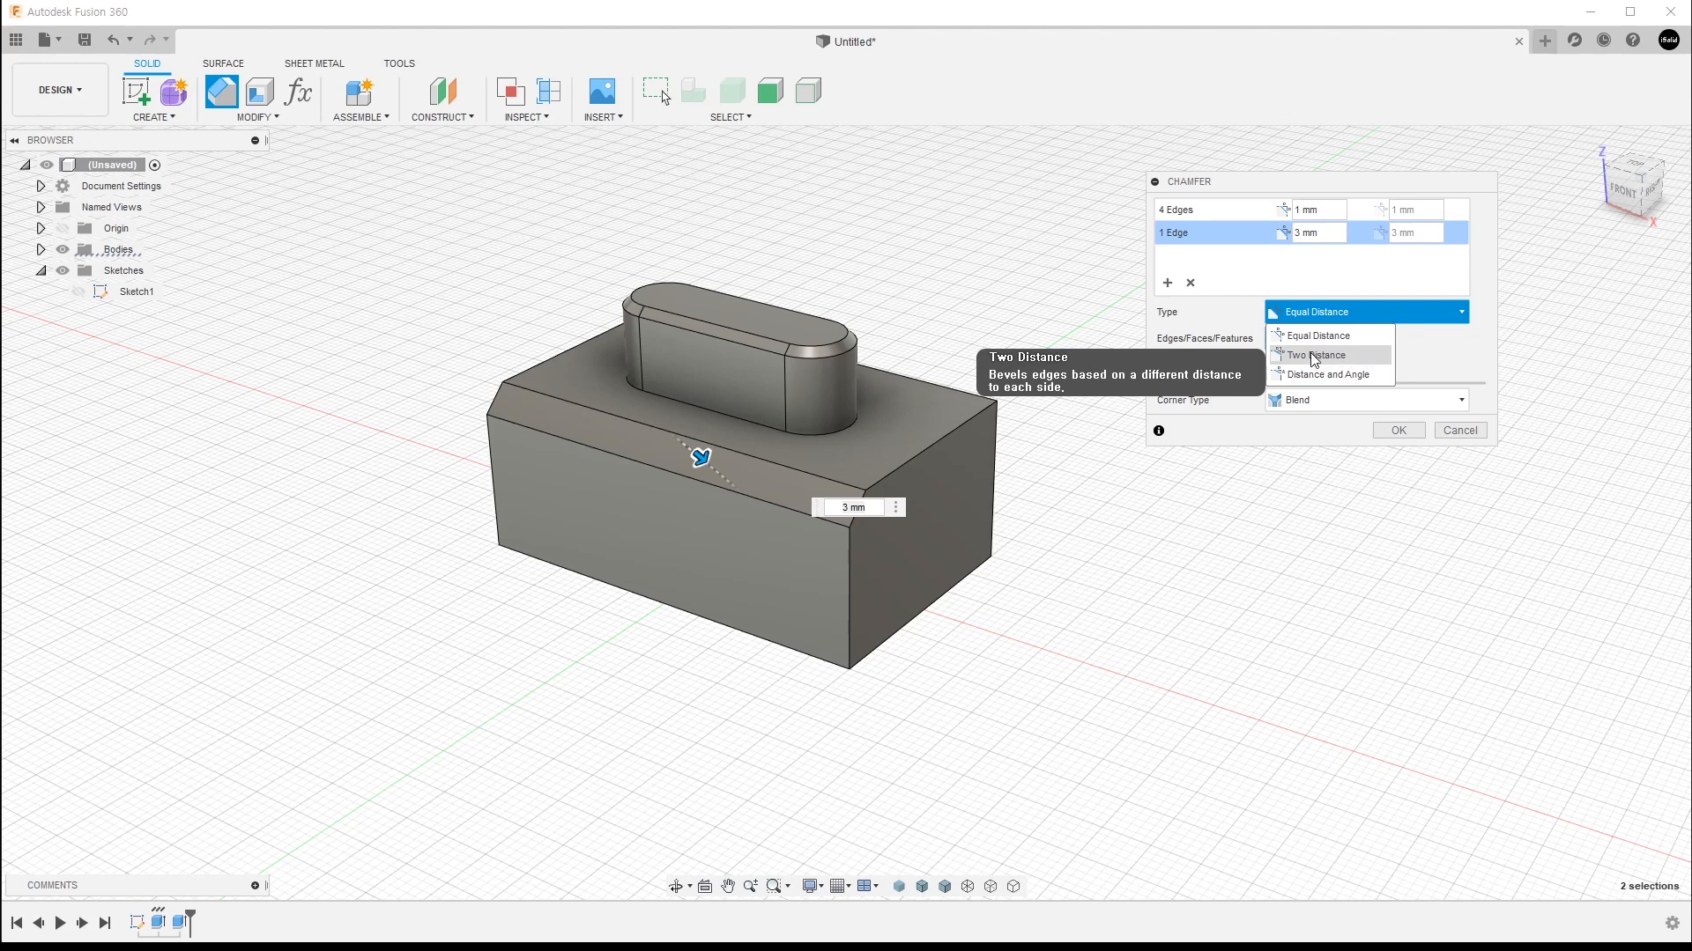
left_click(1371, 358)
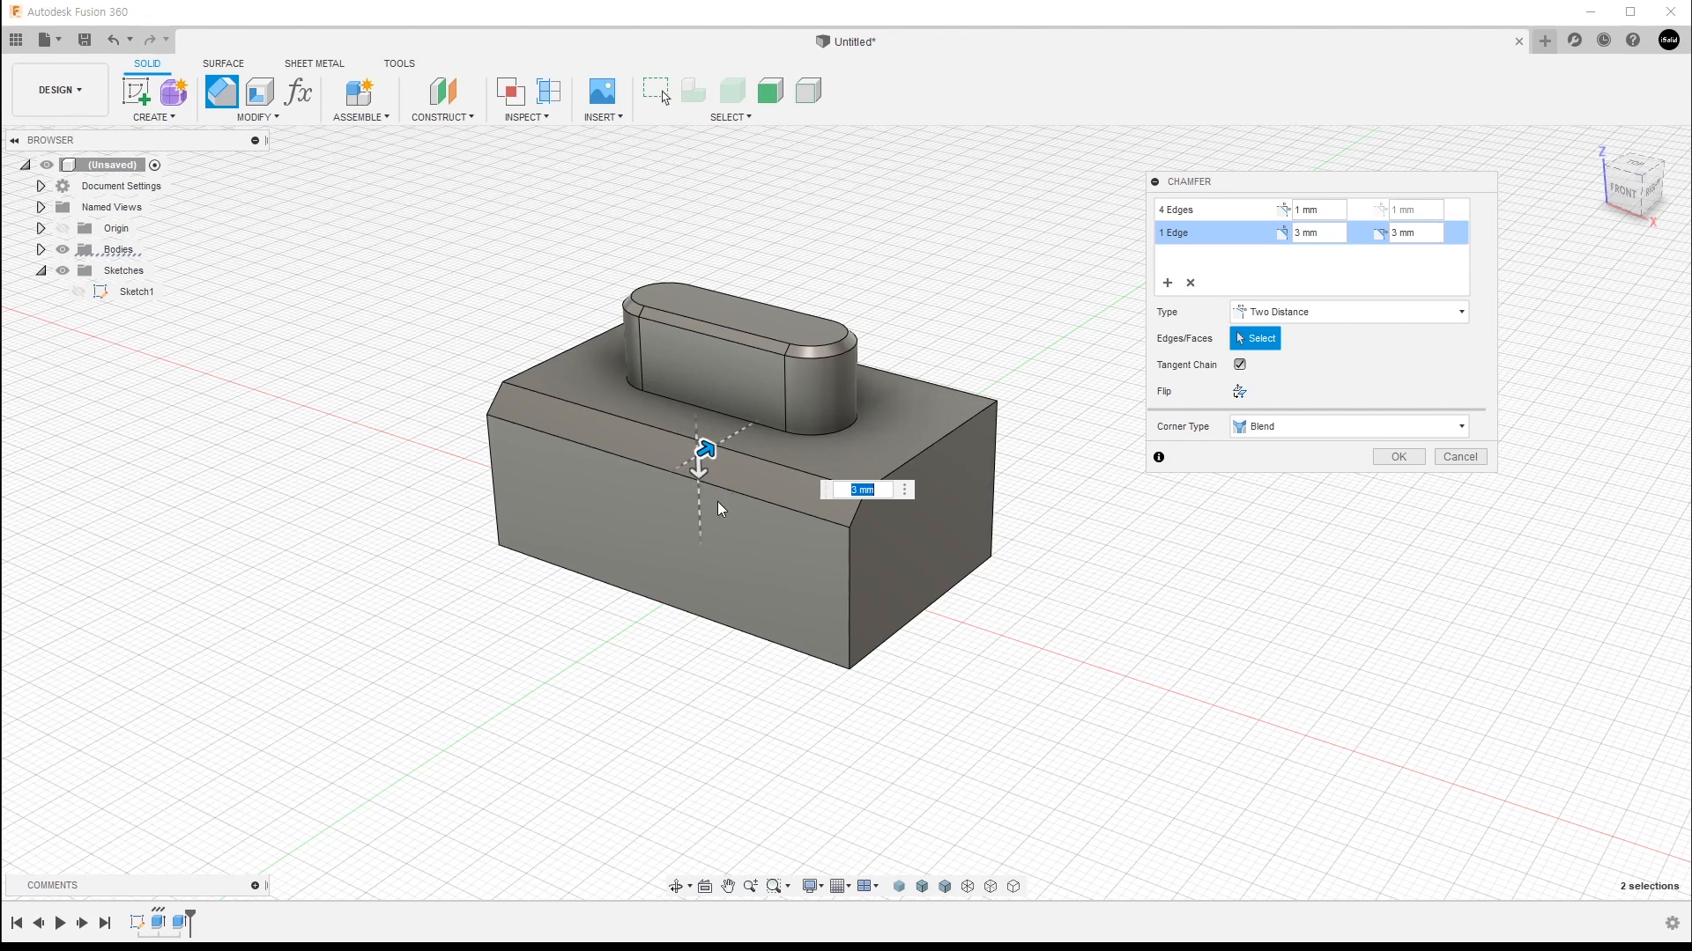
left_click_drag(706, 459, 702, 522)
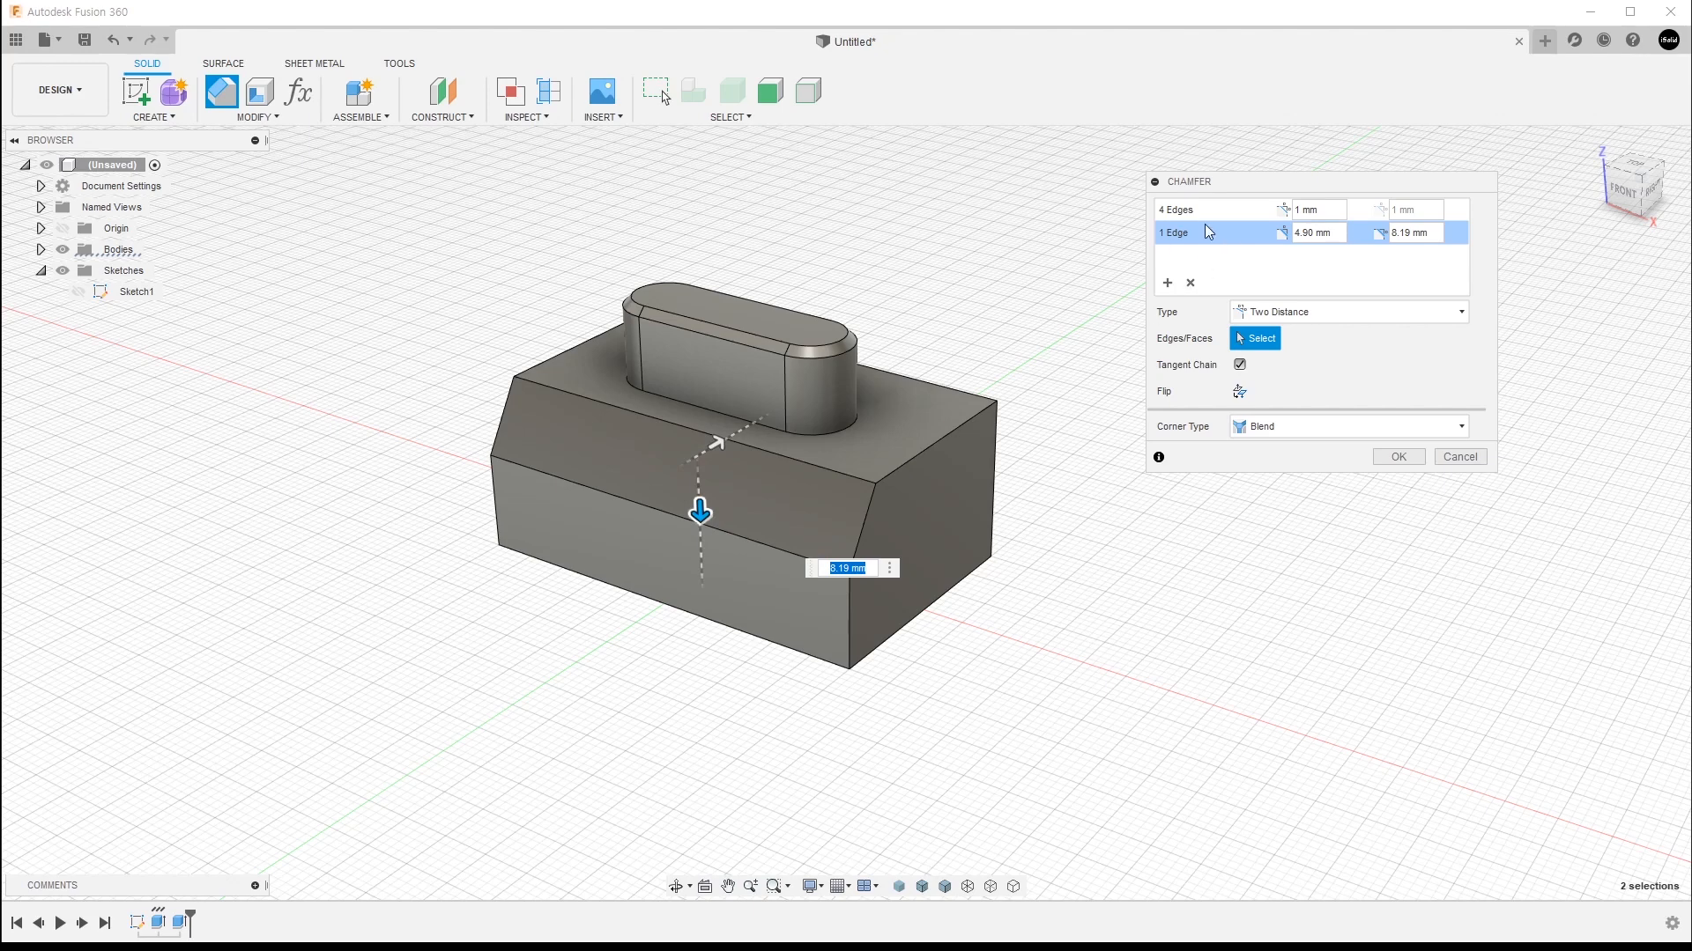
left_click(1334, 233)
type("2")
left_click_drag(1431, 234, 1379, 238)
type("4")
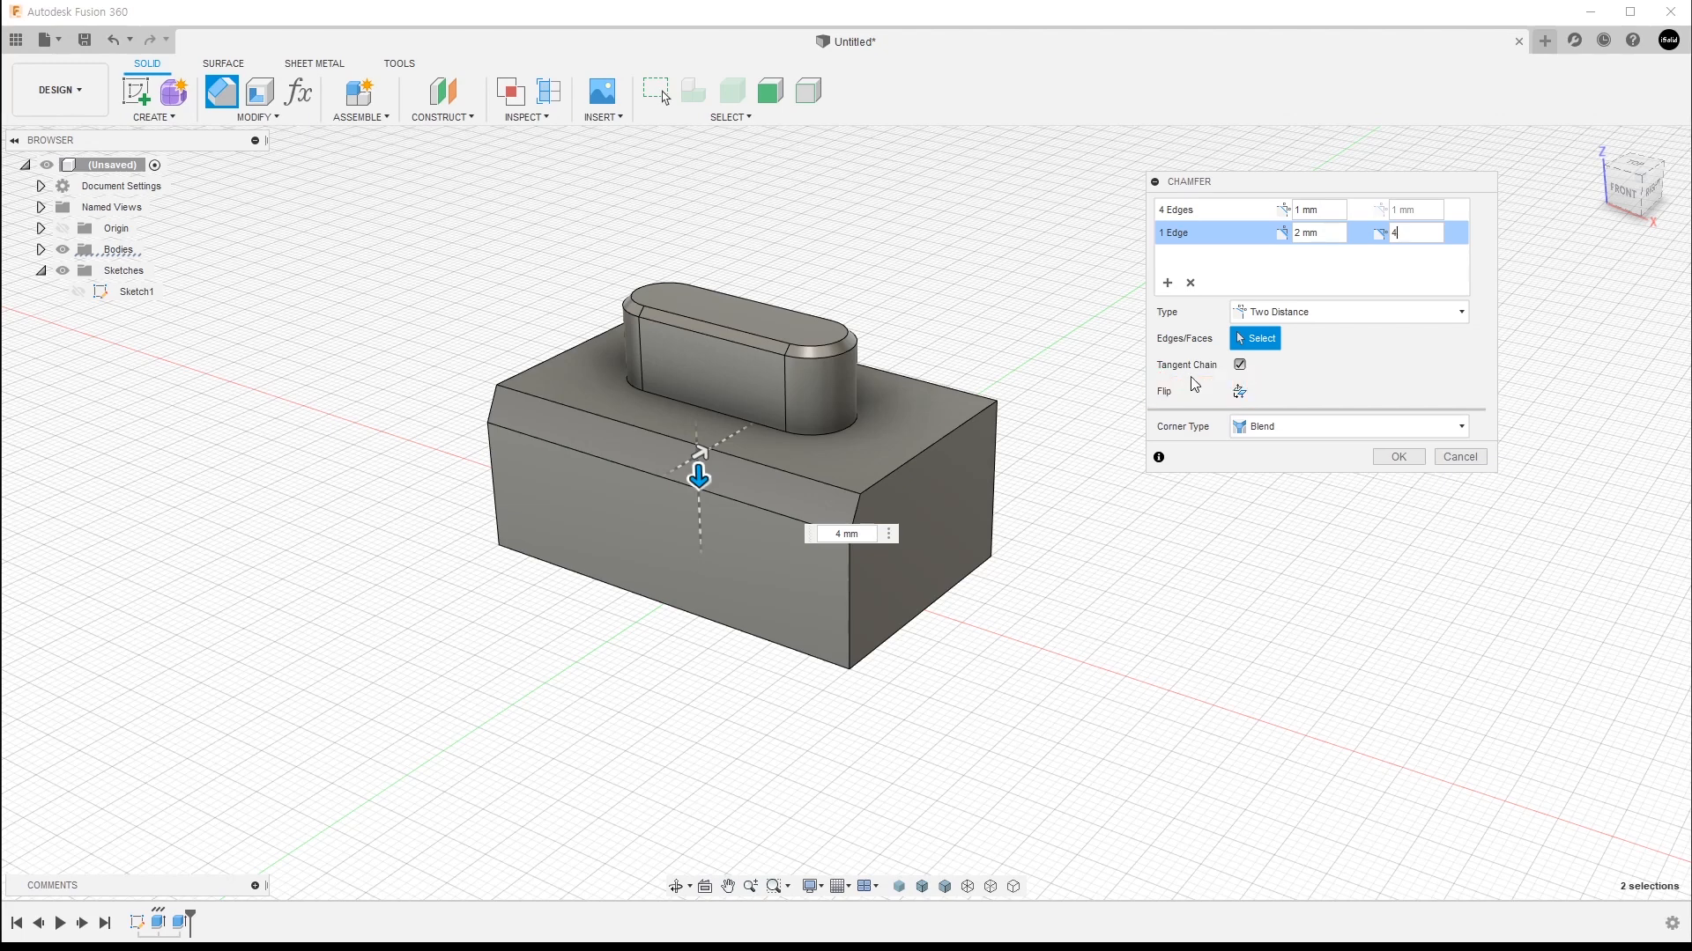
Step: Try flipping the two distances of the block's front-edge chamfer, and restore their original direction
left_click(1322, 232)
left_click(1409, 233)
left_click(1285, 235)
key("Tab")
left_click(1243, 393)
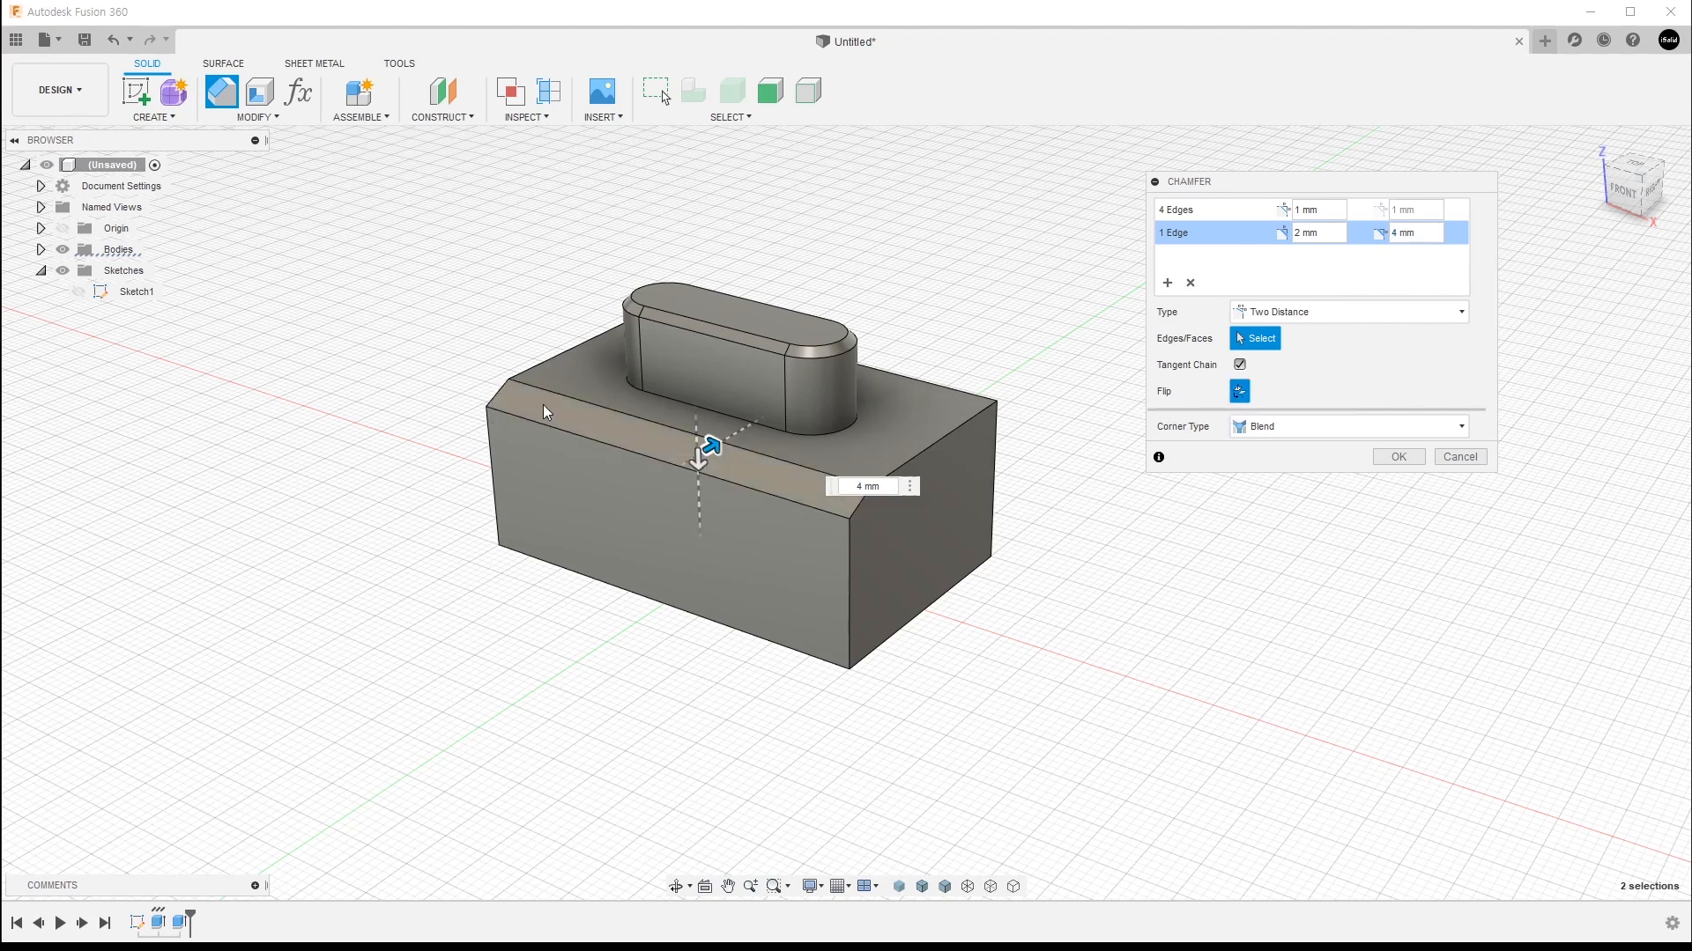
left_click(1240, 393)
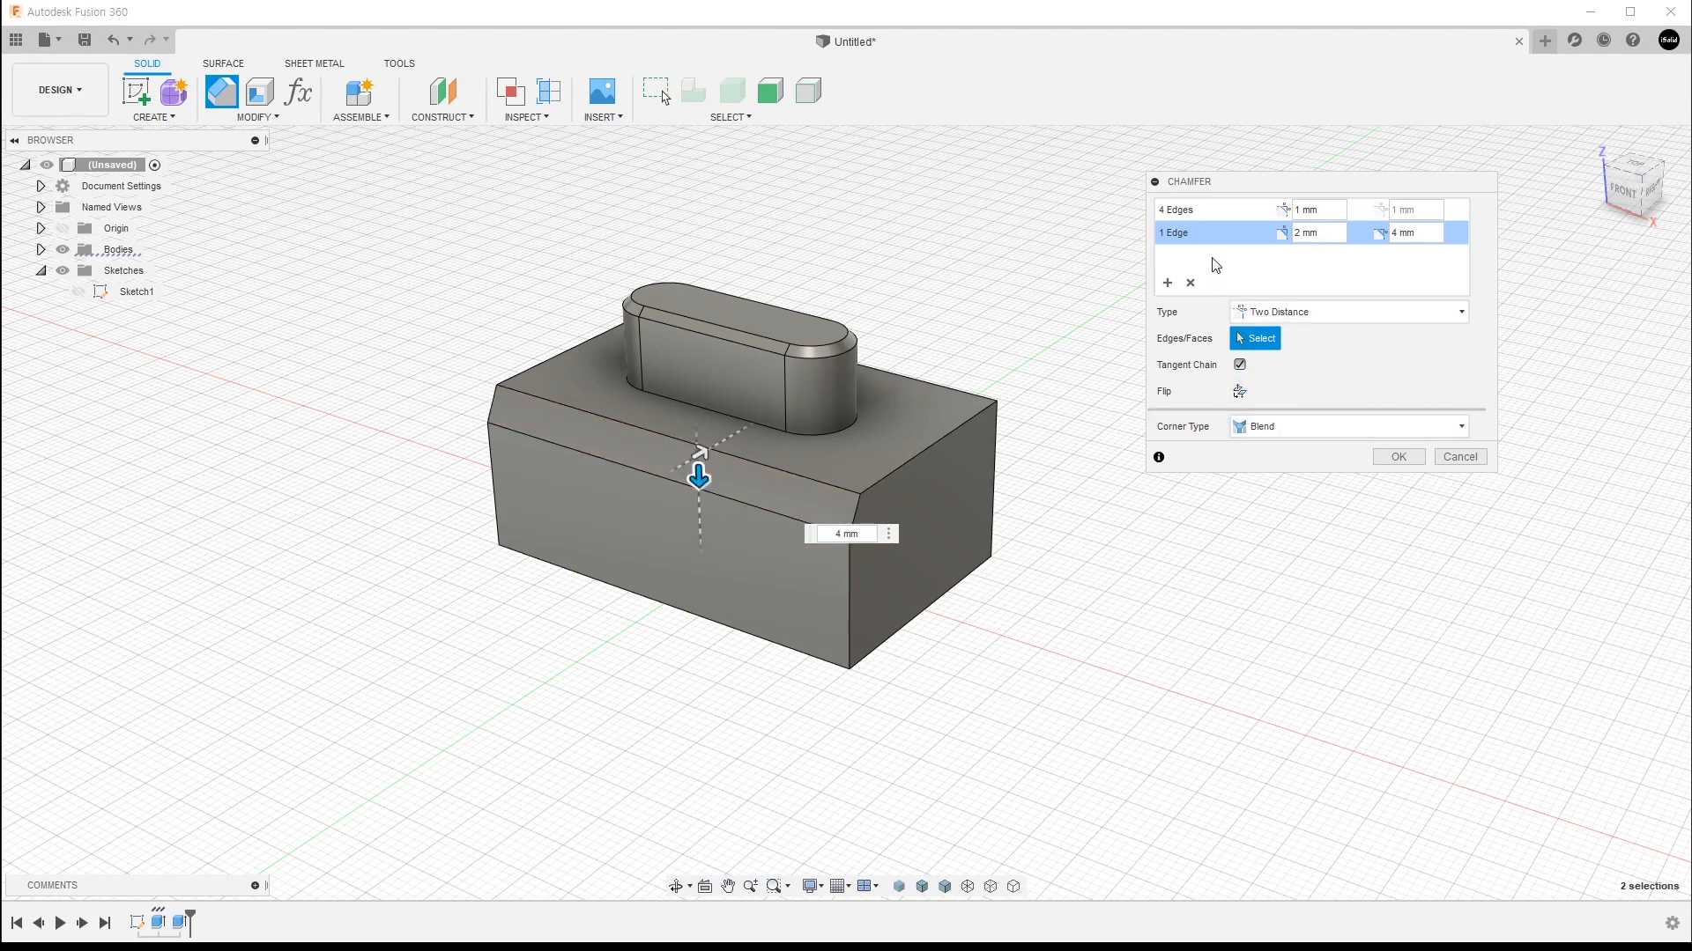
Step: Change the boss's upper-edge chamfer to Distance and Angle with 1 mm and 70 degrees, and try its flipped direction before restoring it
left_click(1214, 209)
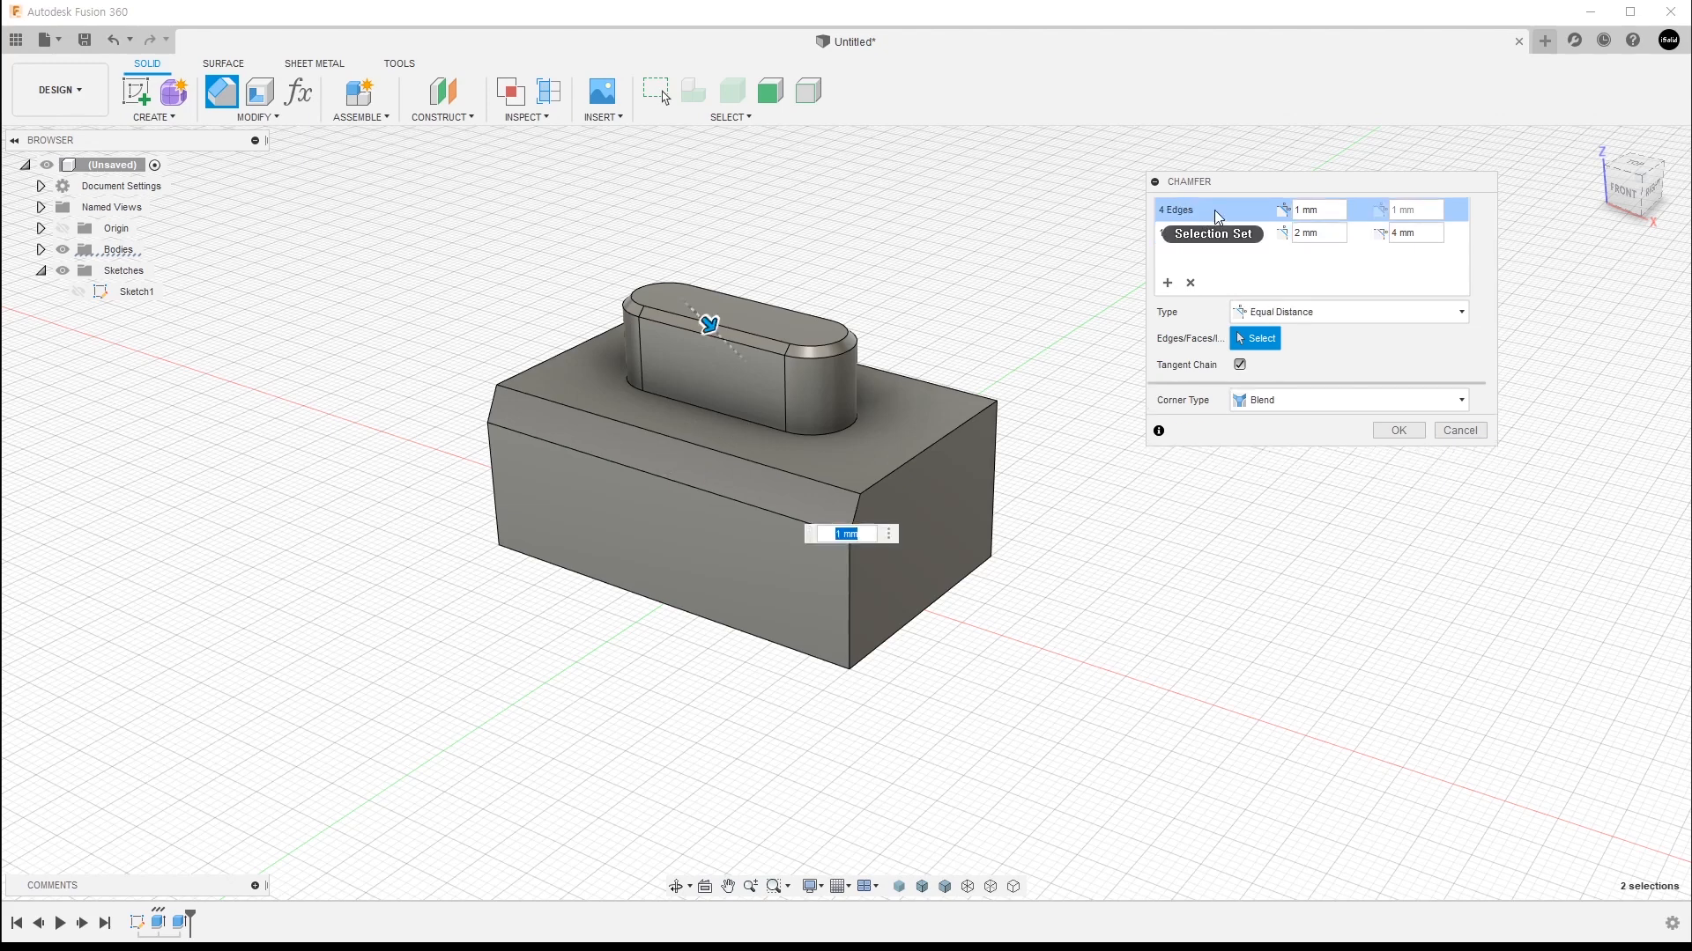
left_click(1299, 315)
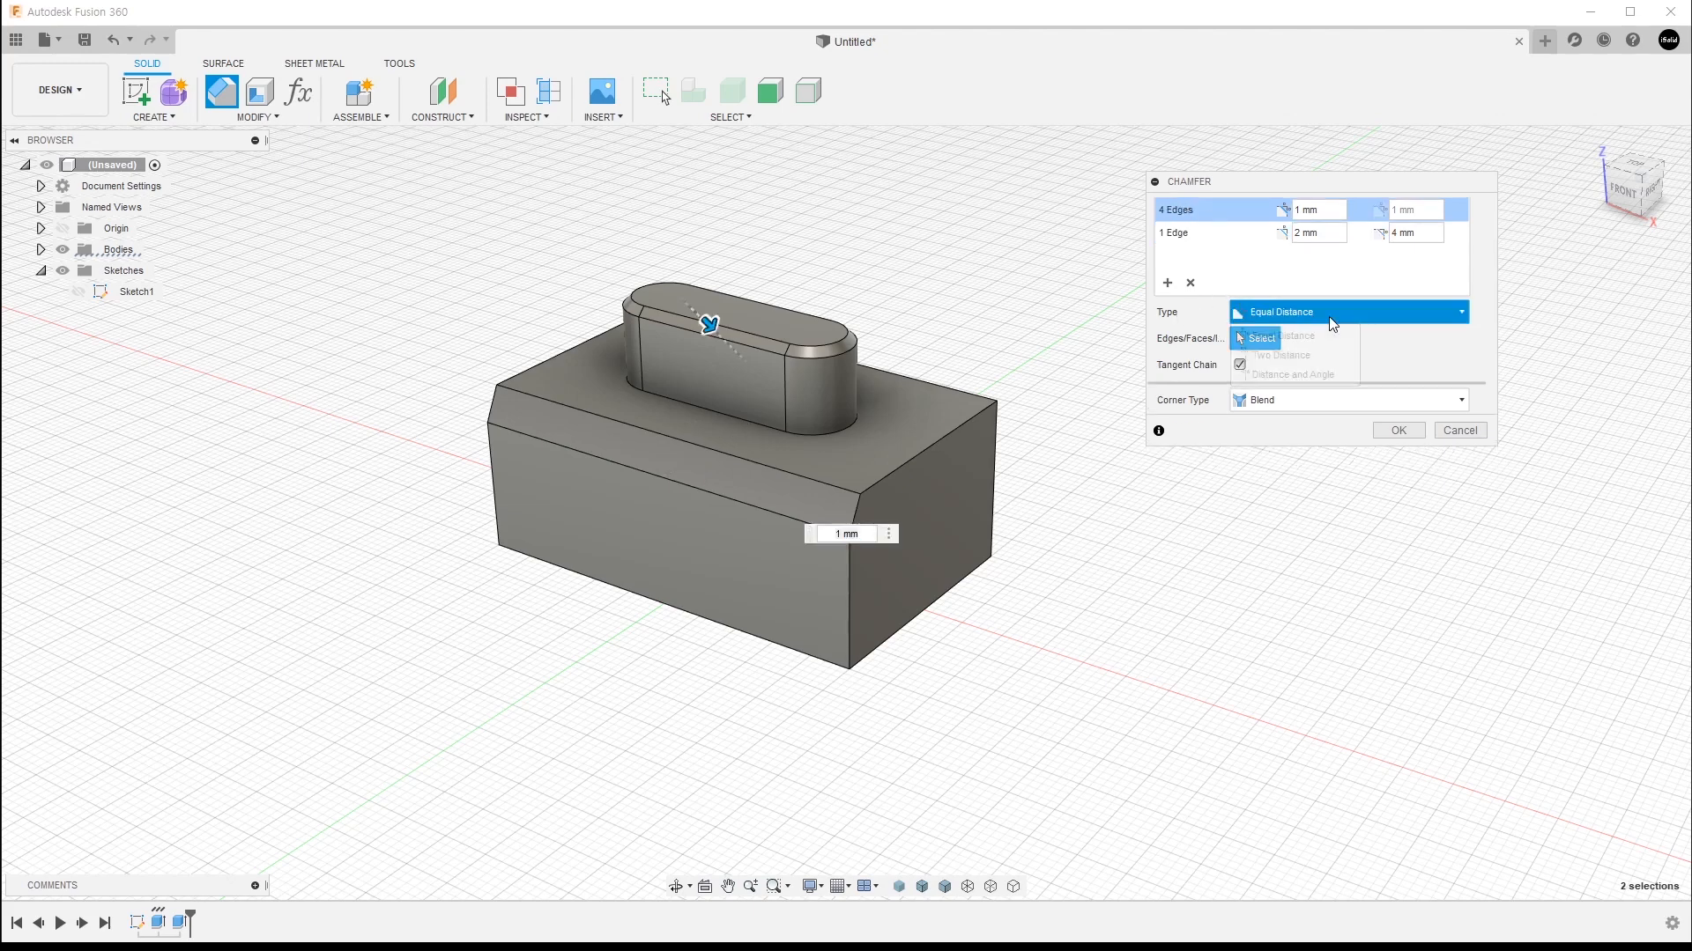
left_click(1313, 377)
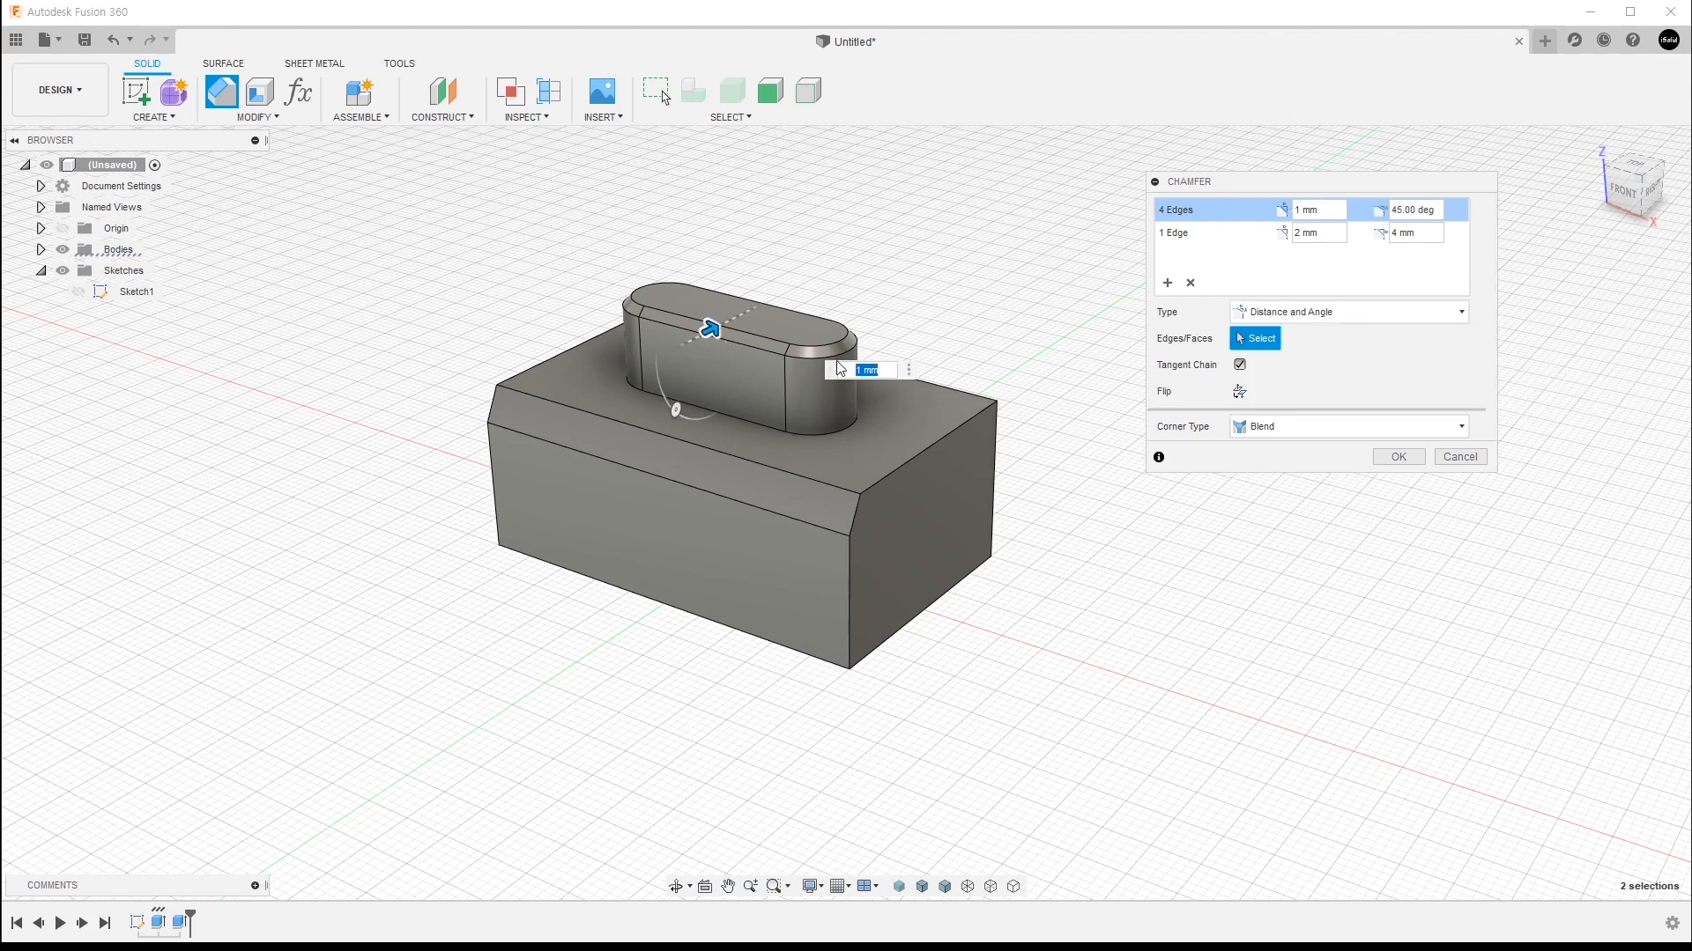
left_click_drag(712, 328, 712, 328)
mouse_move(683, 406)
left_mouse_down()
mouse_move(698, 402)
mouse_move(674, 390)
mouse_move(698, 411)
left_mouse_up()
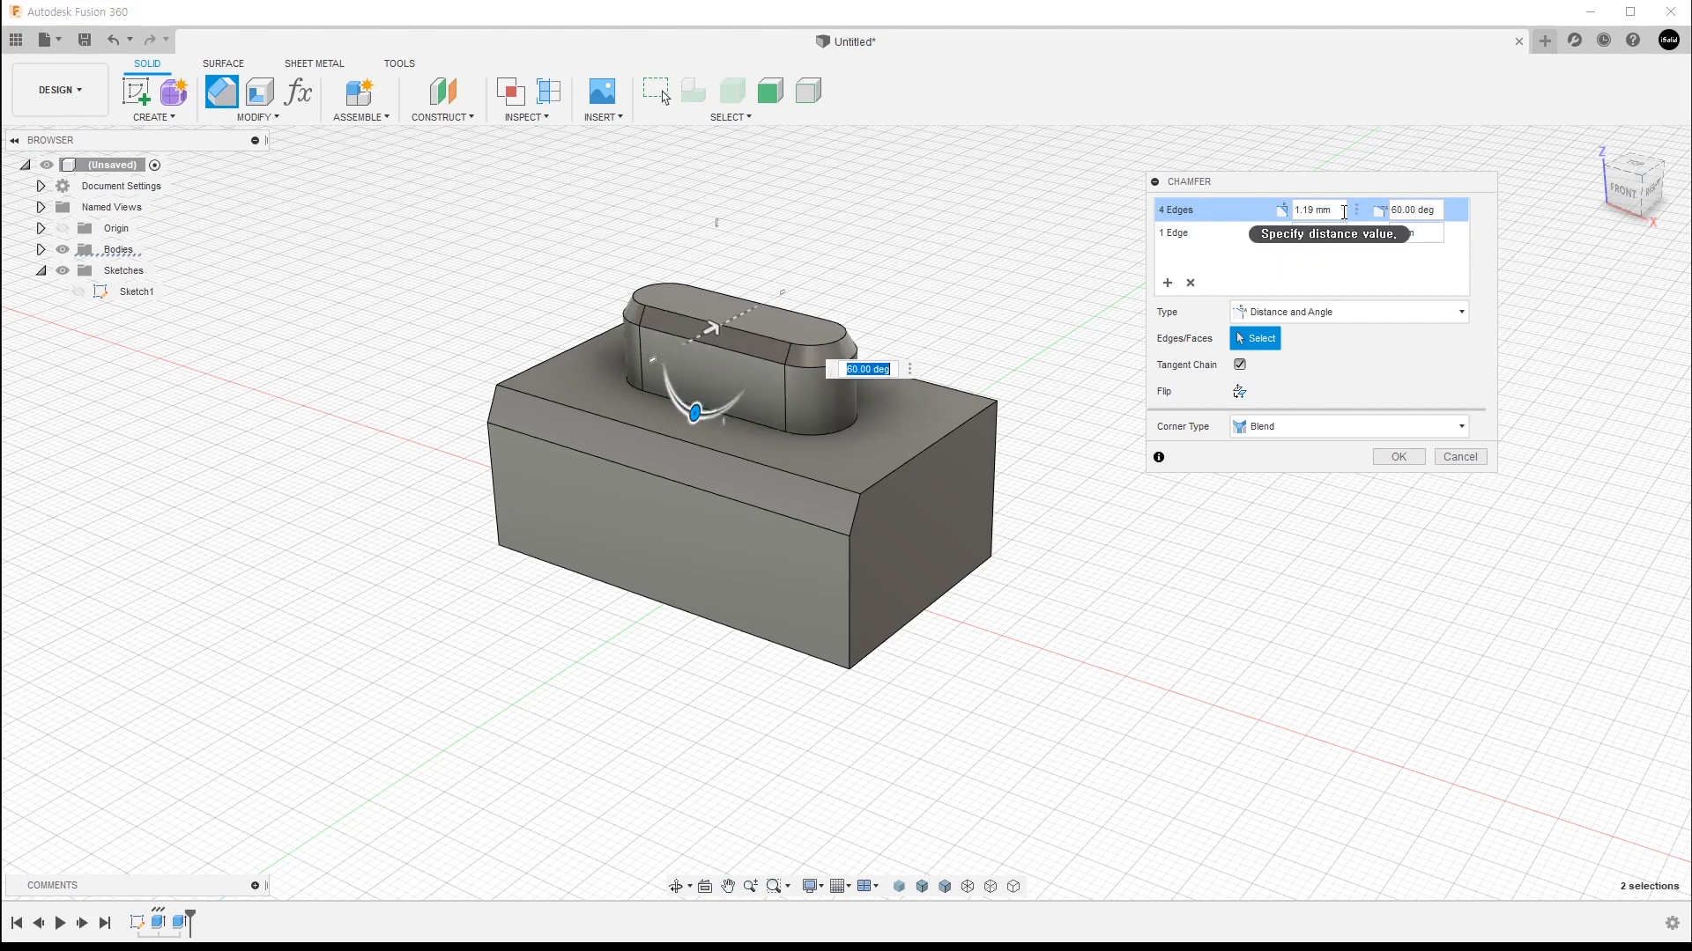
left_click(1287, 214)
type("1")
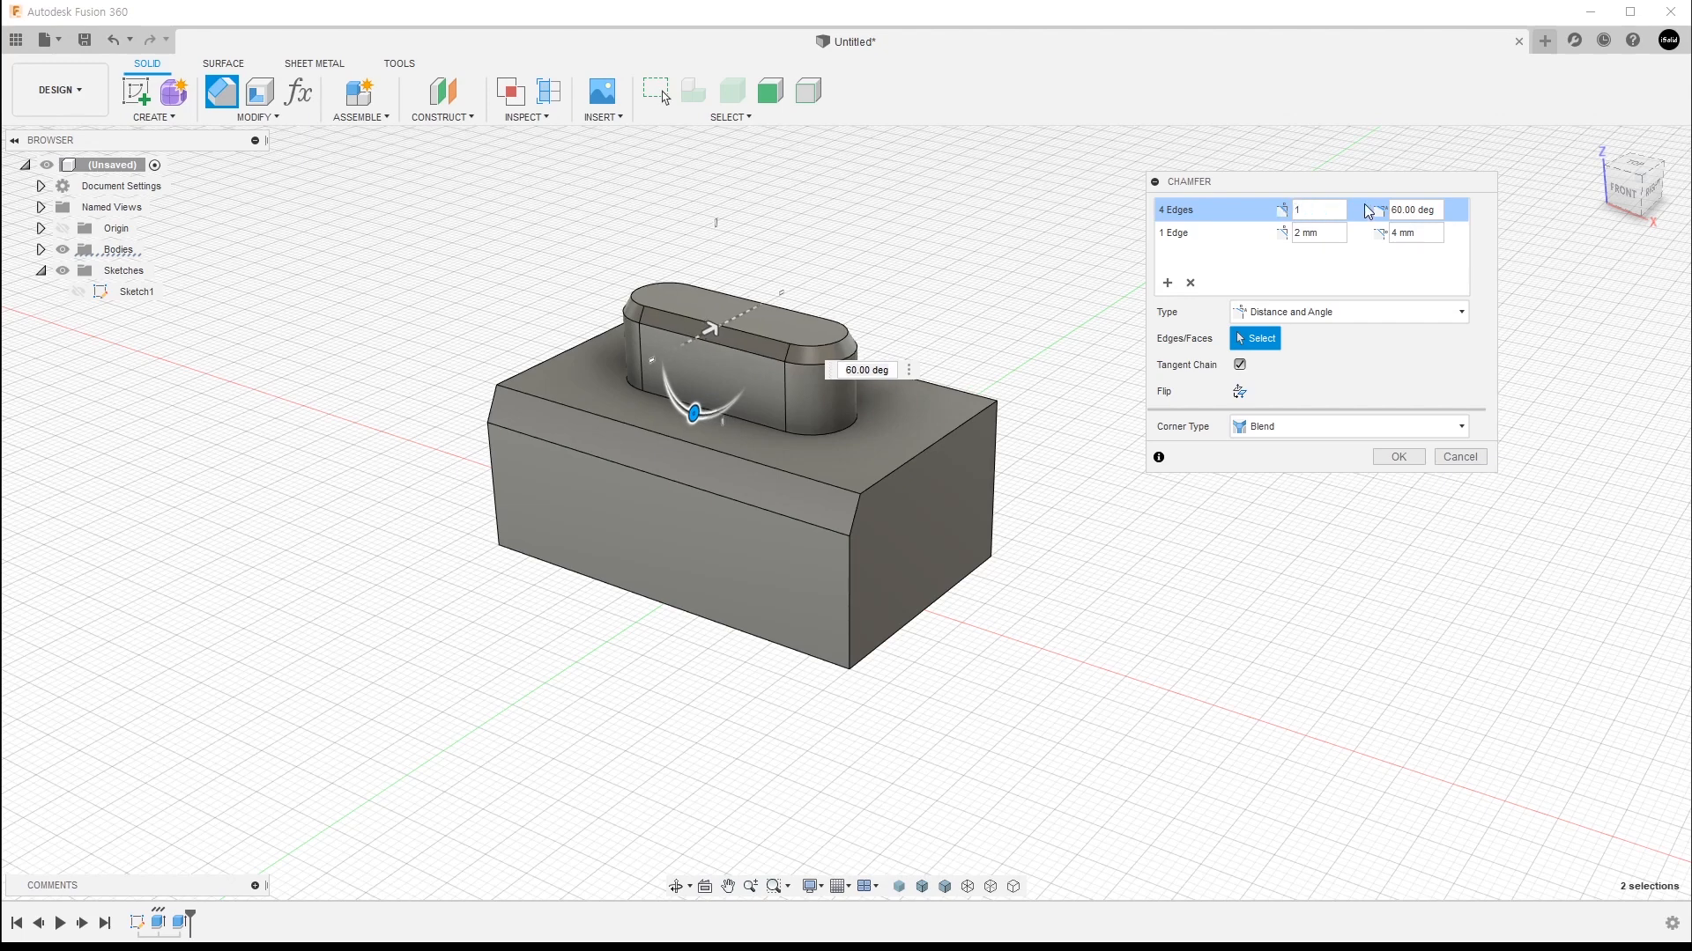
left_click(1444, 213)
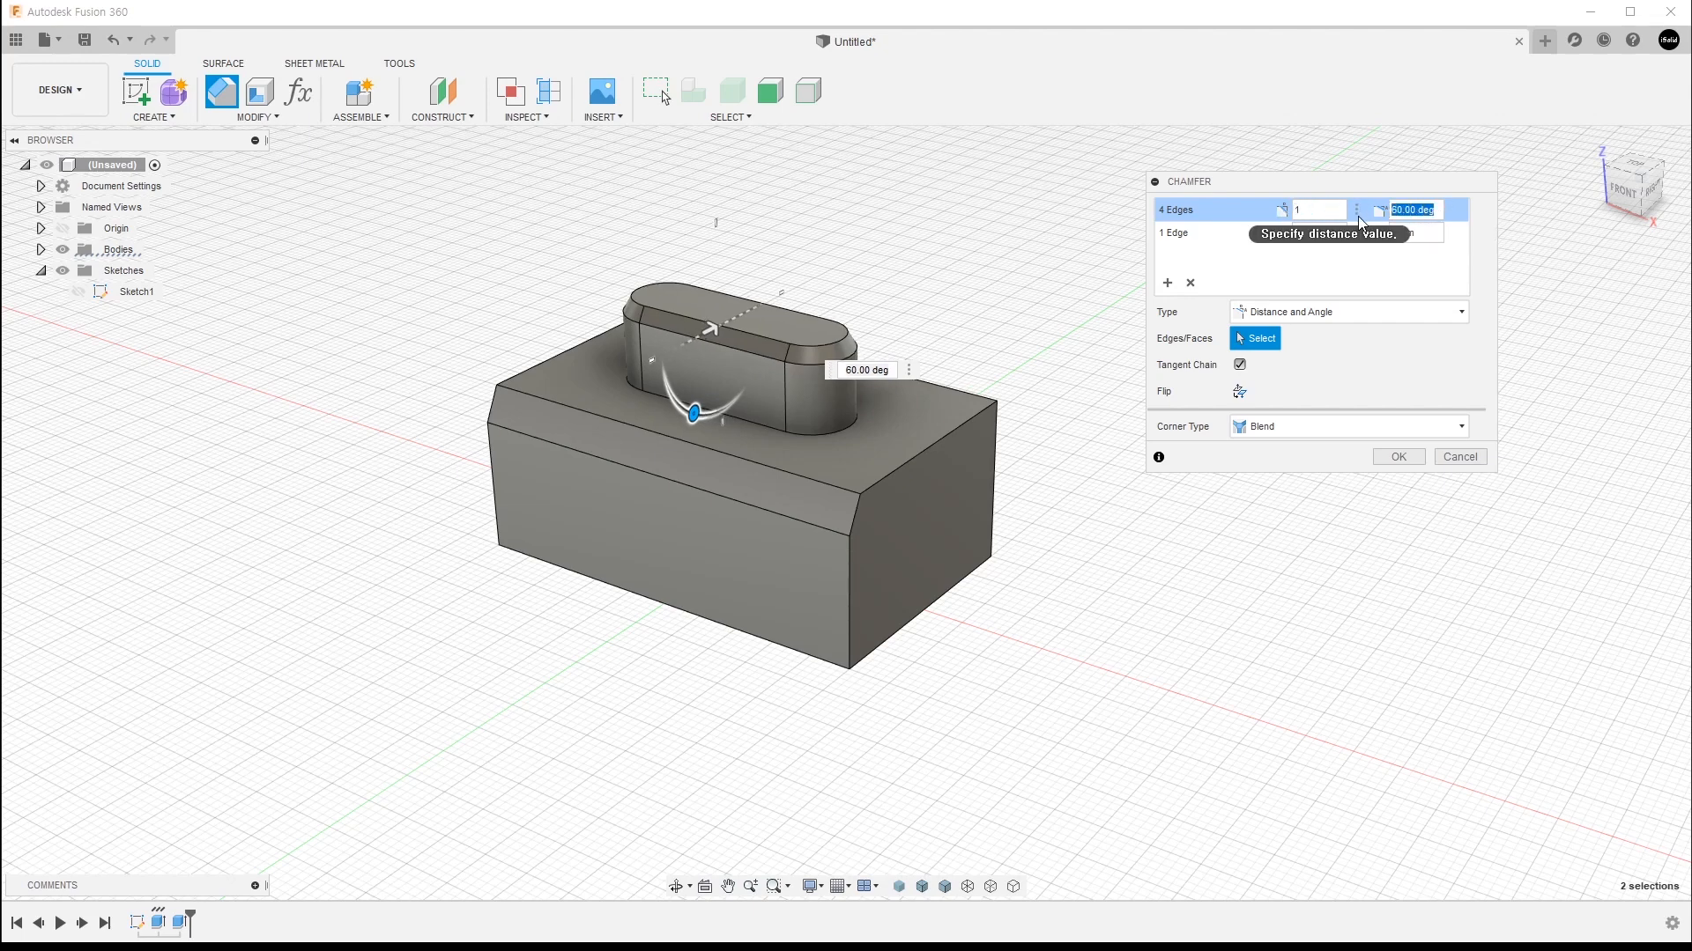
type("70")
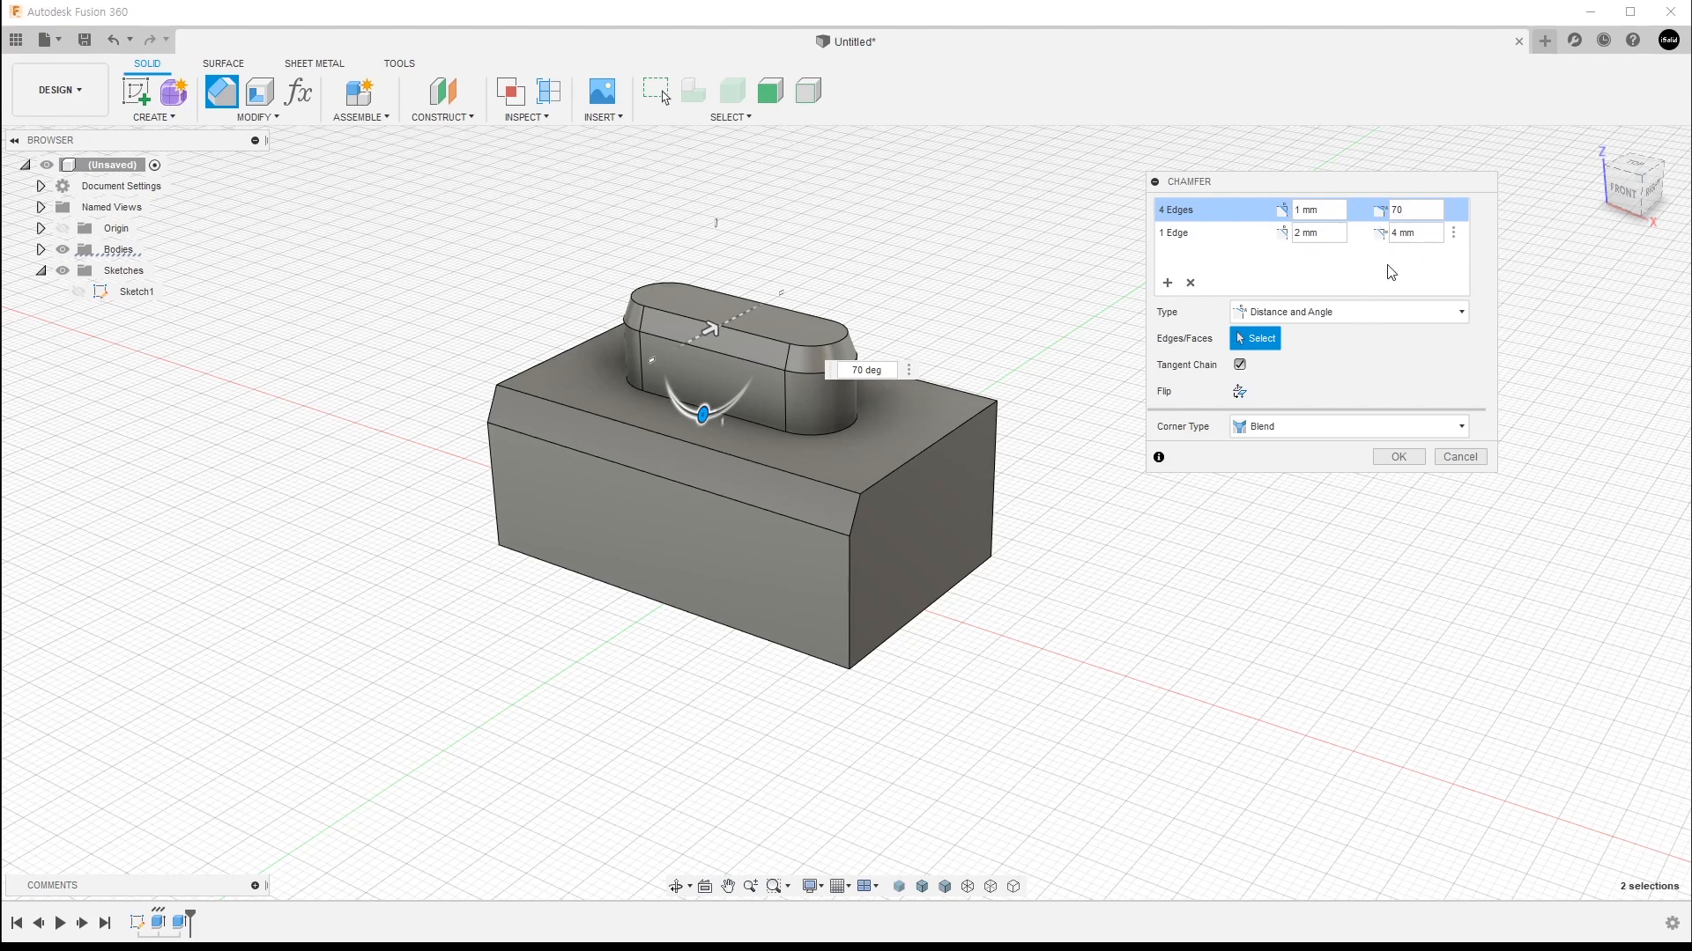
left_click(1240, 393)
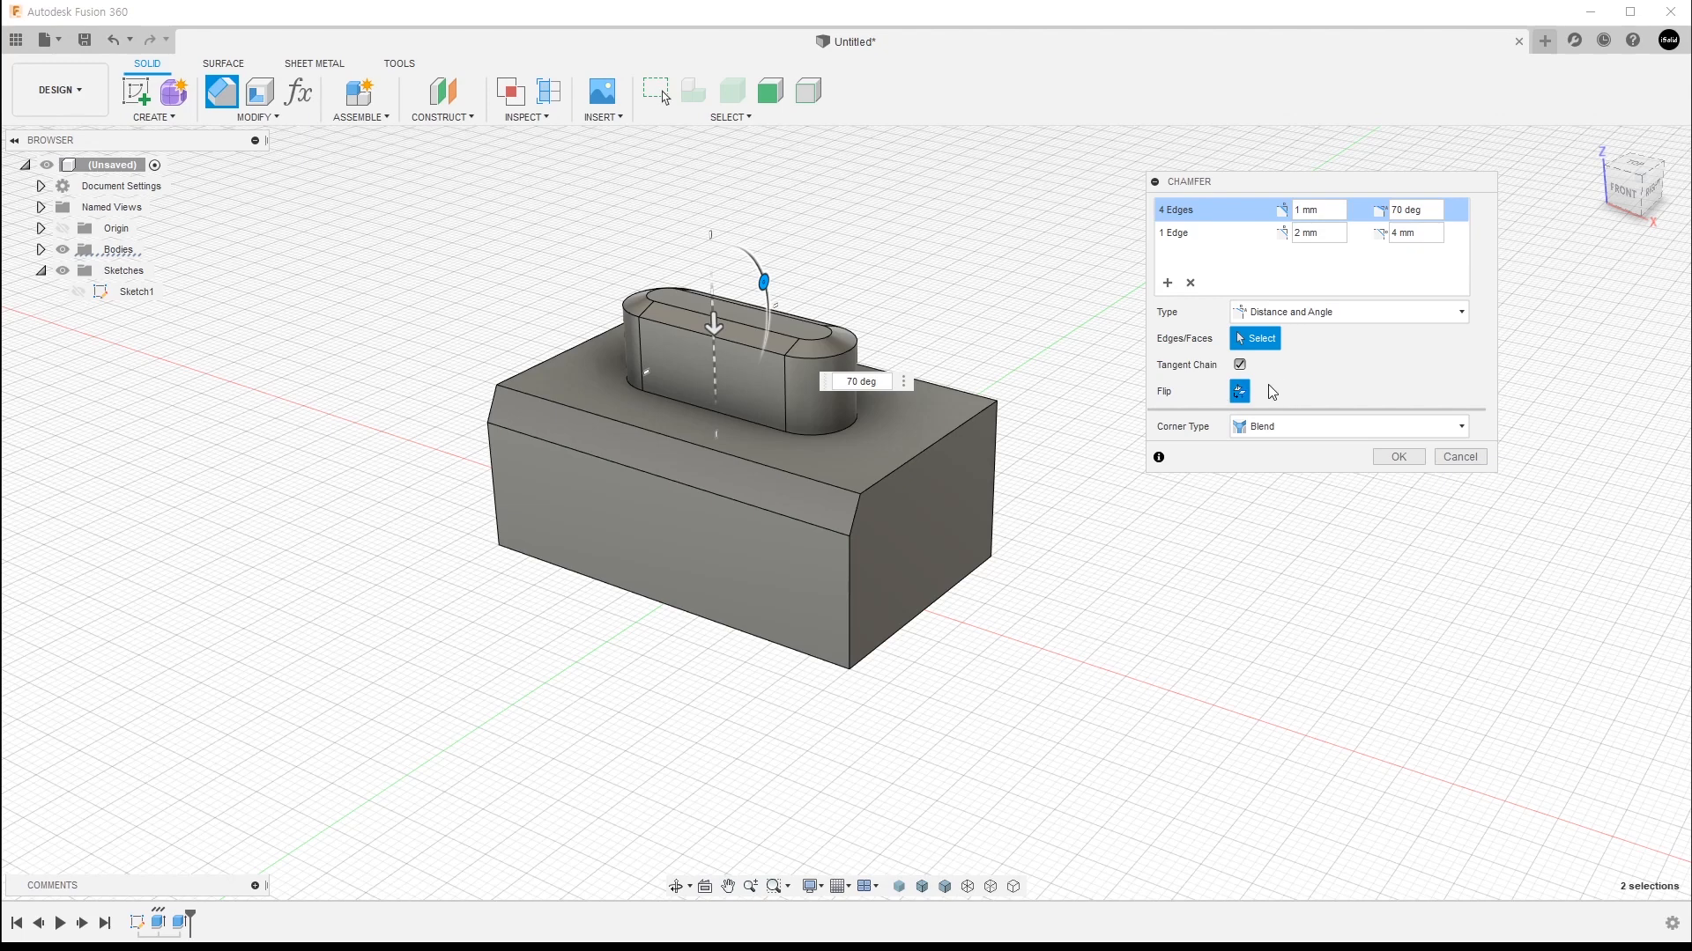
left_click(1240, 391)
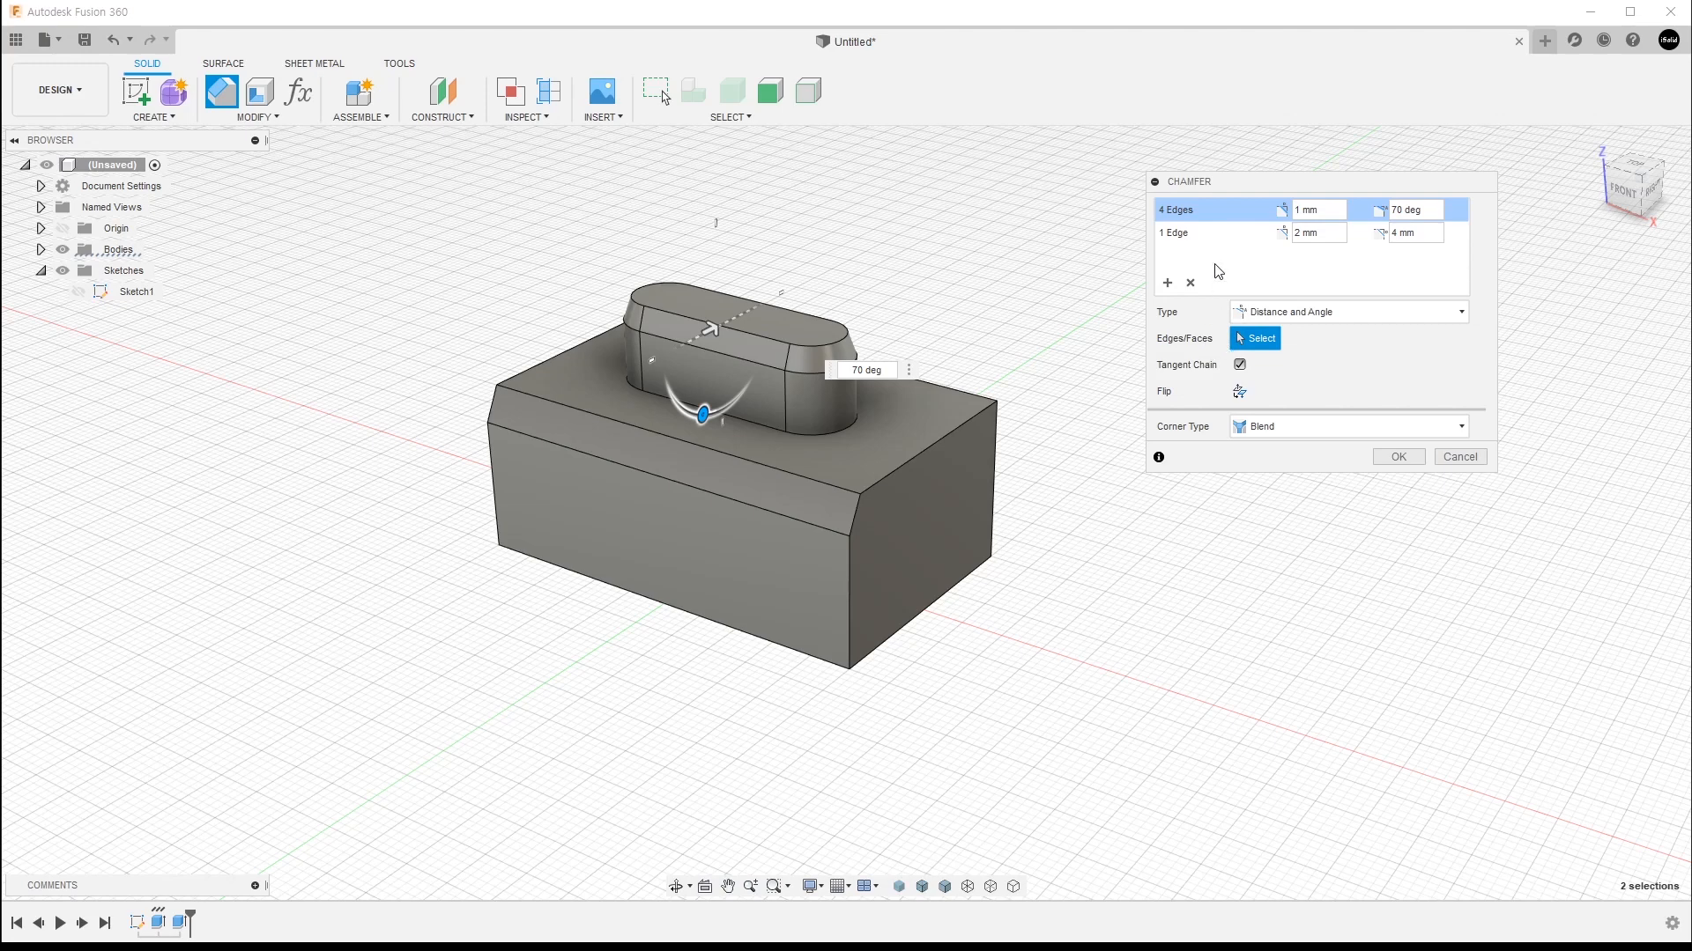
Step: Switch the block's front-edge chamfer to Equal Distance and remove both selection sets
left_click(1209, 238)
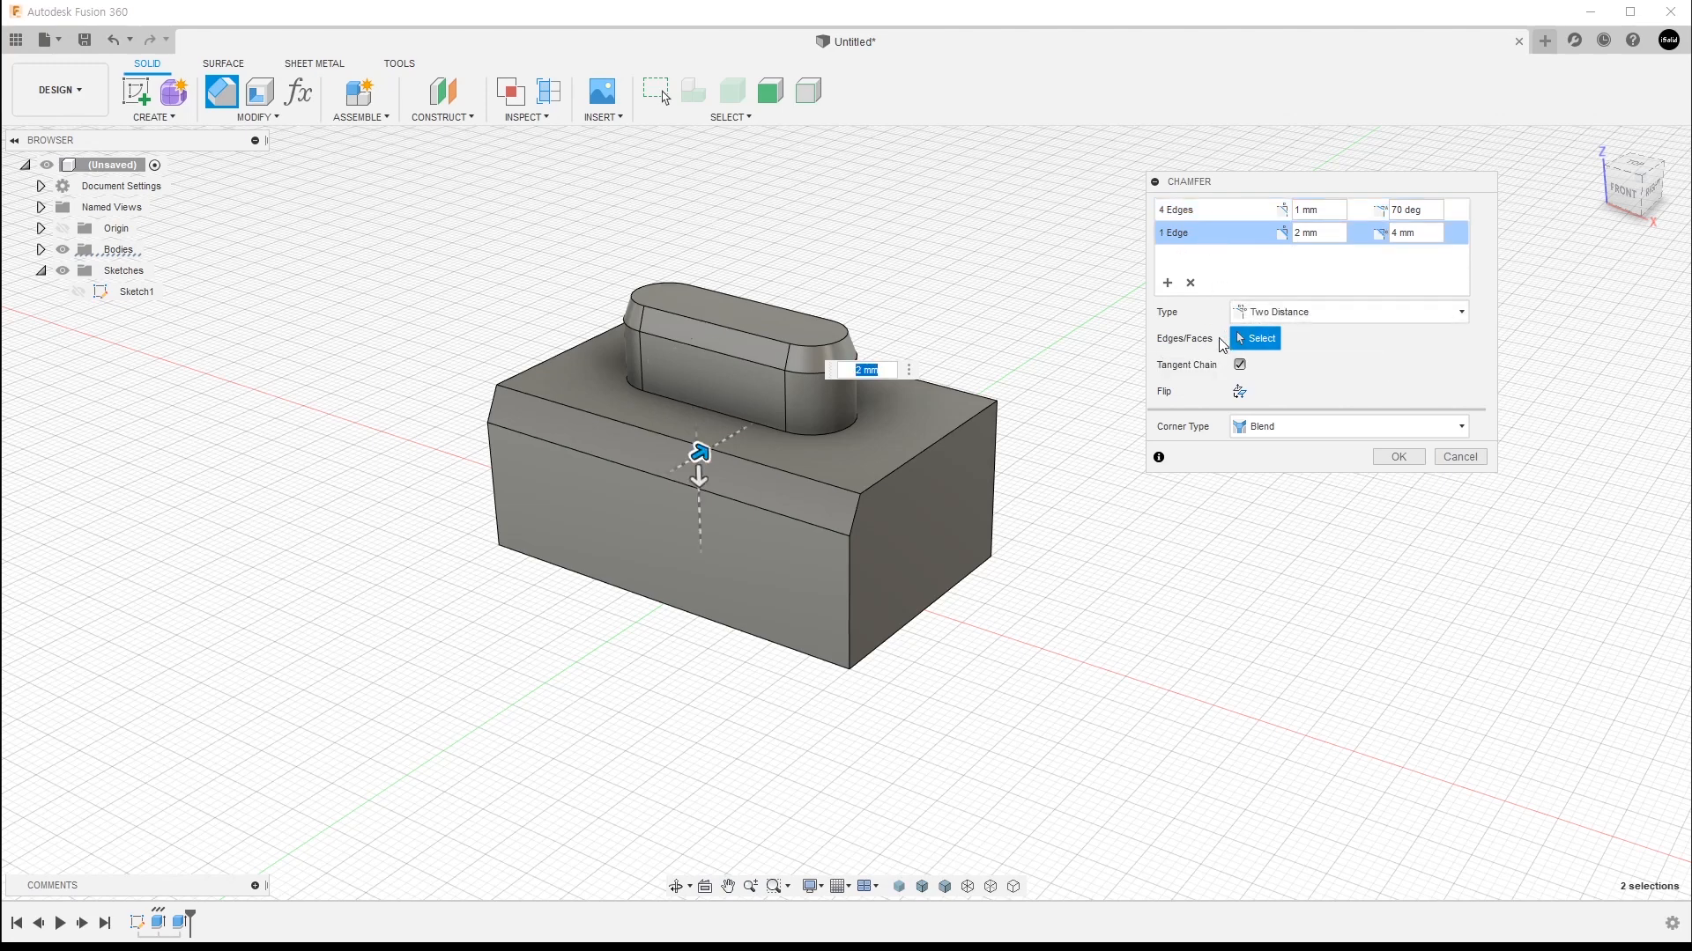
left_click(1321, 319)
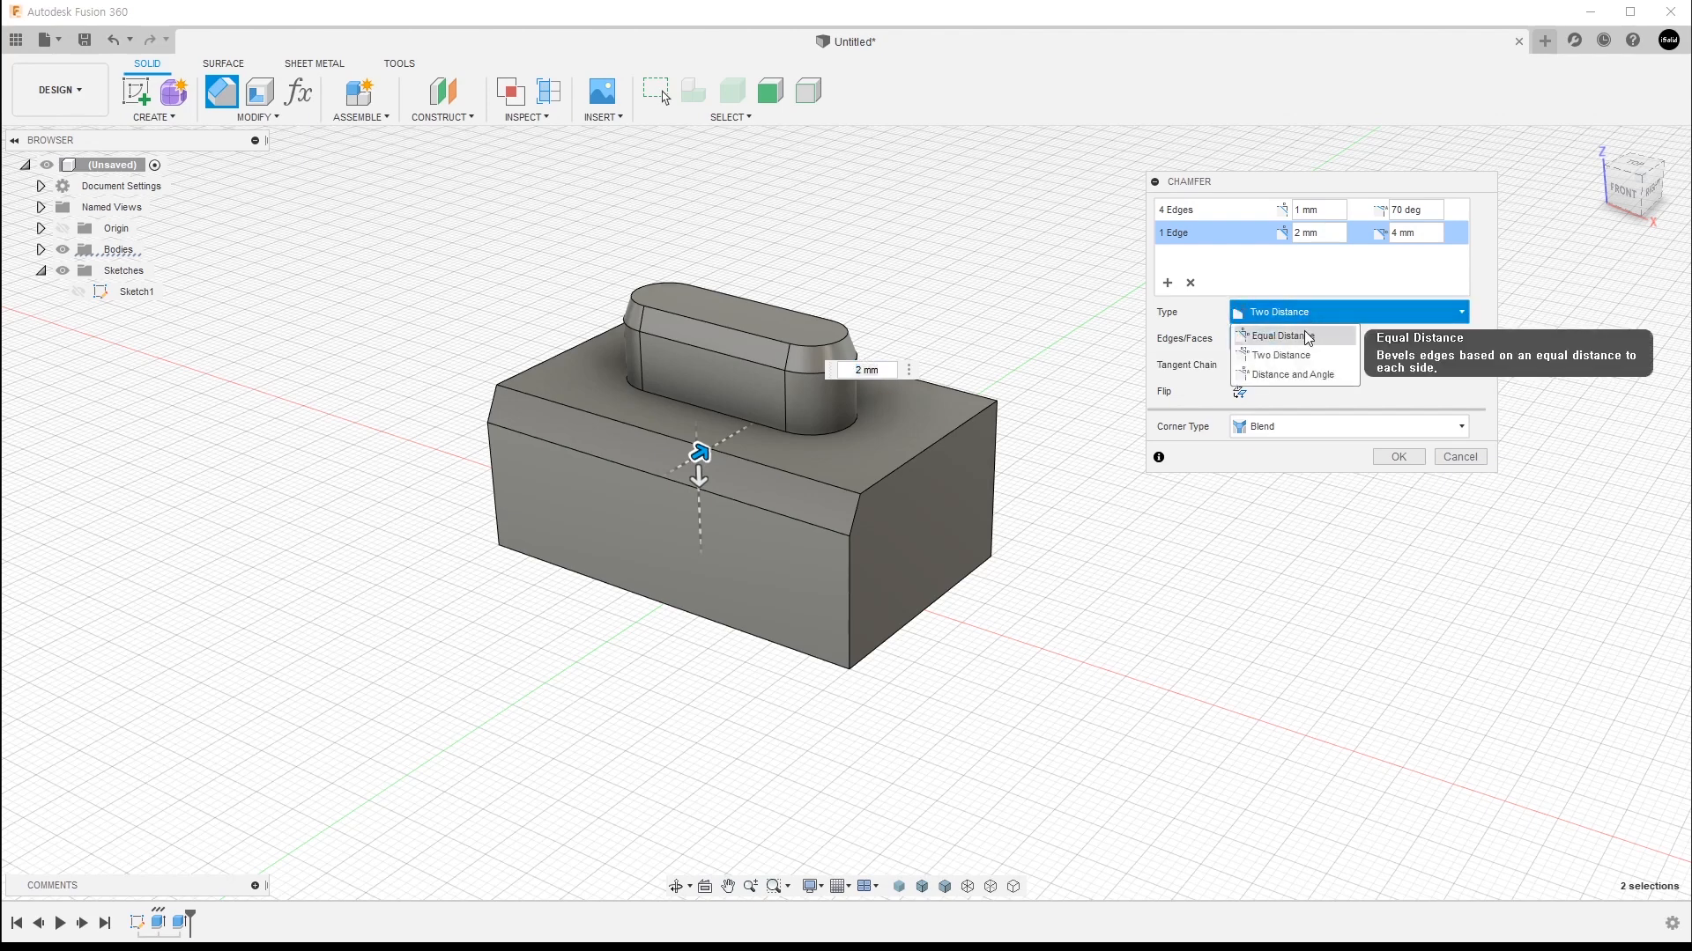
left_click(1304, 335)
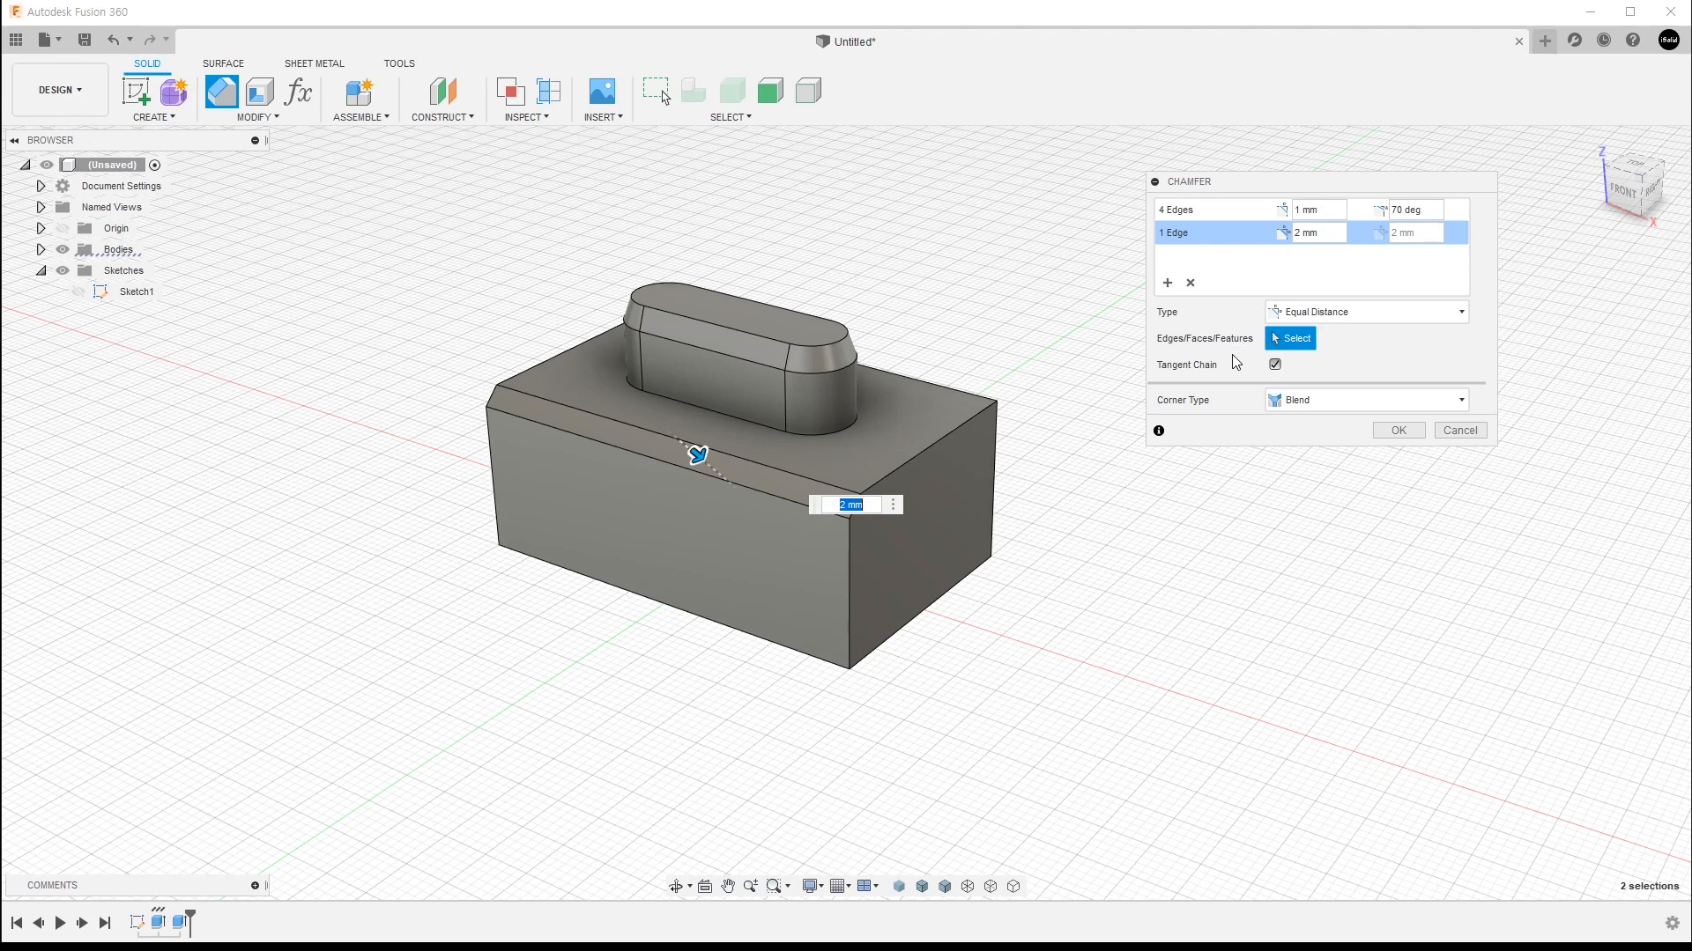
left_click(1191, 284)
left_click(1191, 284)
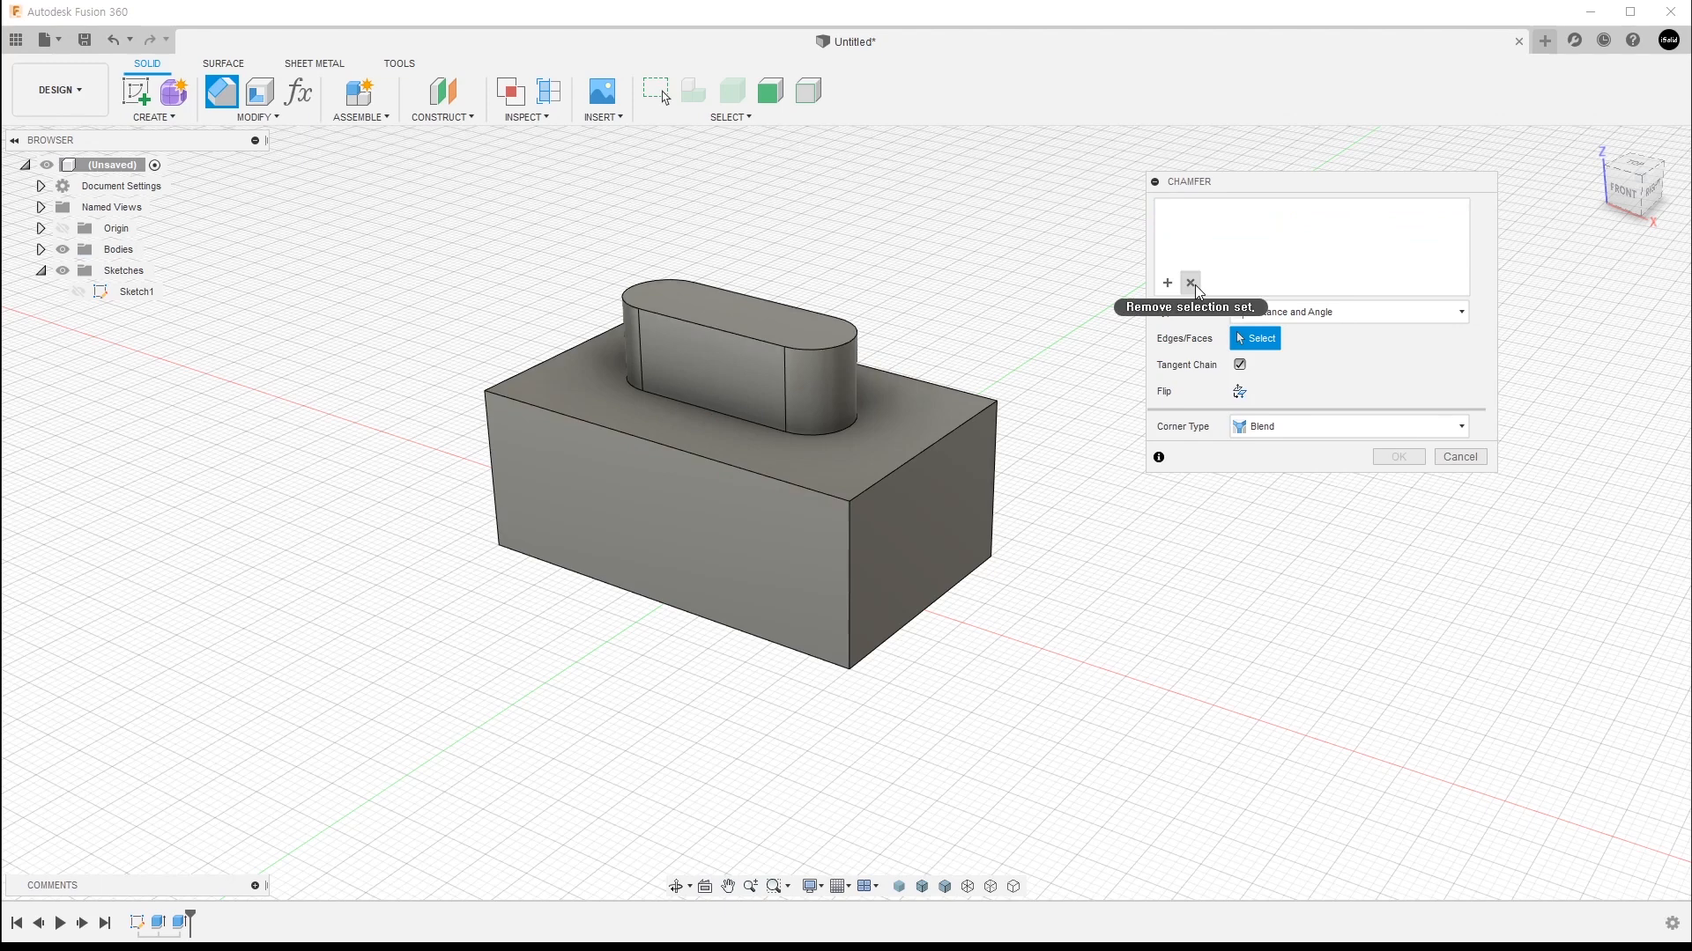
Step: Try a 2 mm Equal Distance chamfer on the boss's side faces, and remove the selection set
left_click(1327, 319)
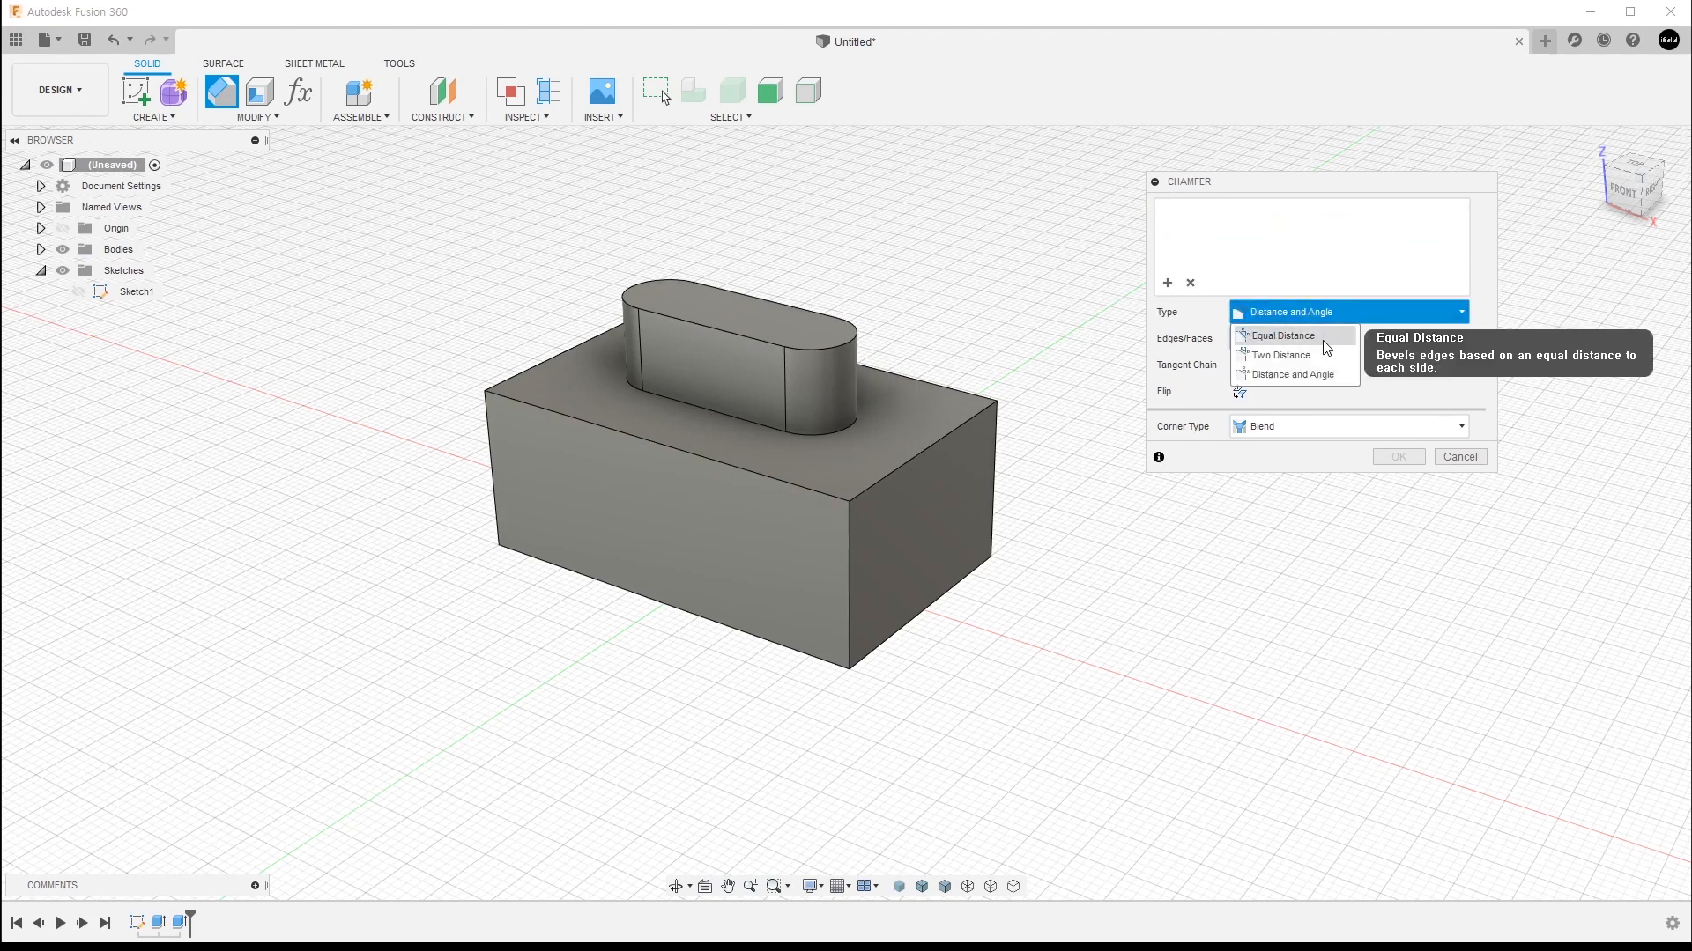
left_click(1327, 347)
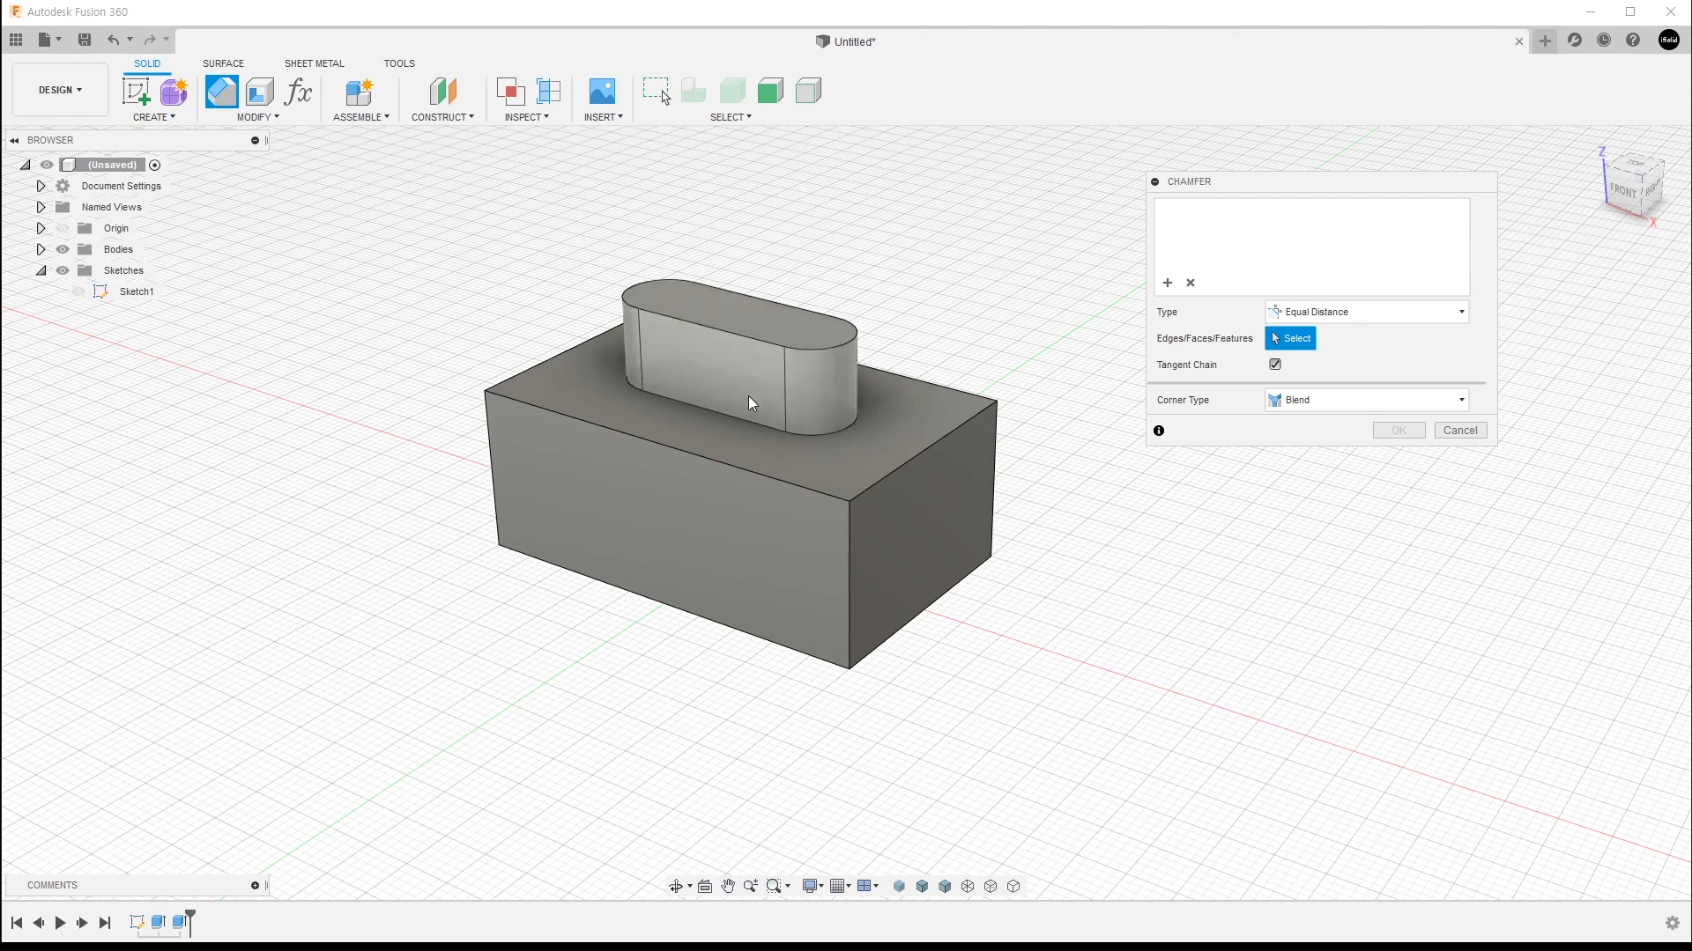
left_click(833, 384)
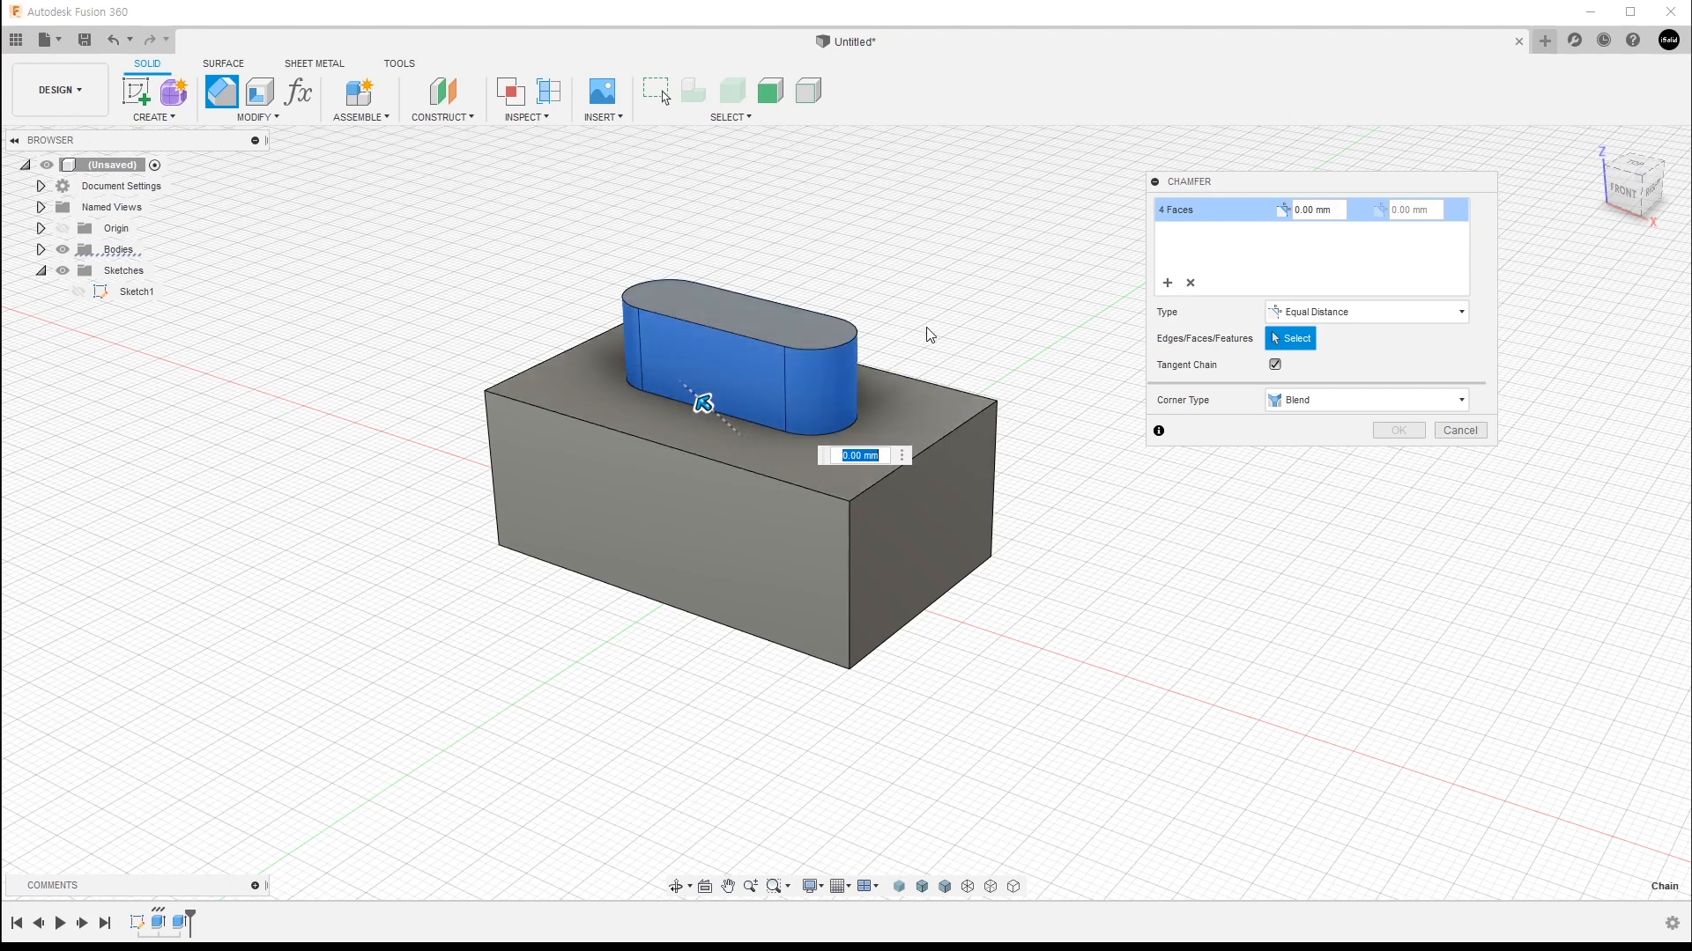
type("2")
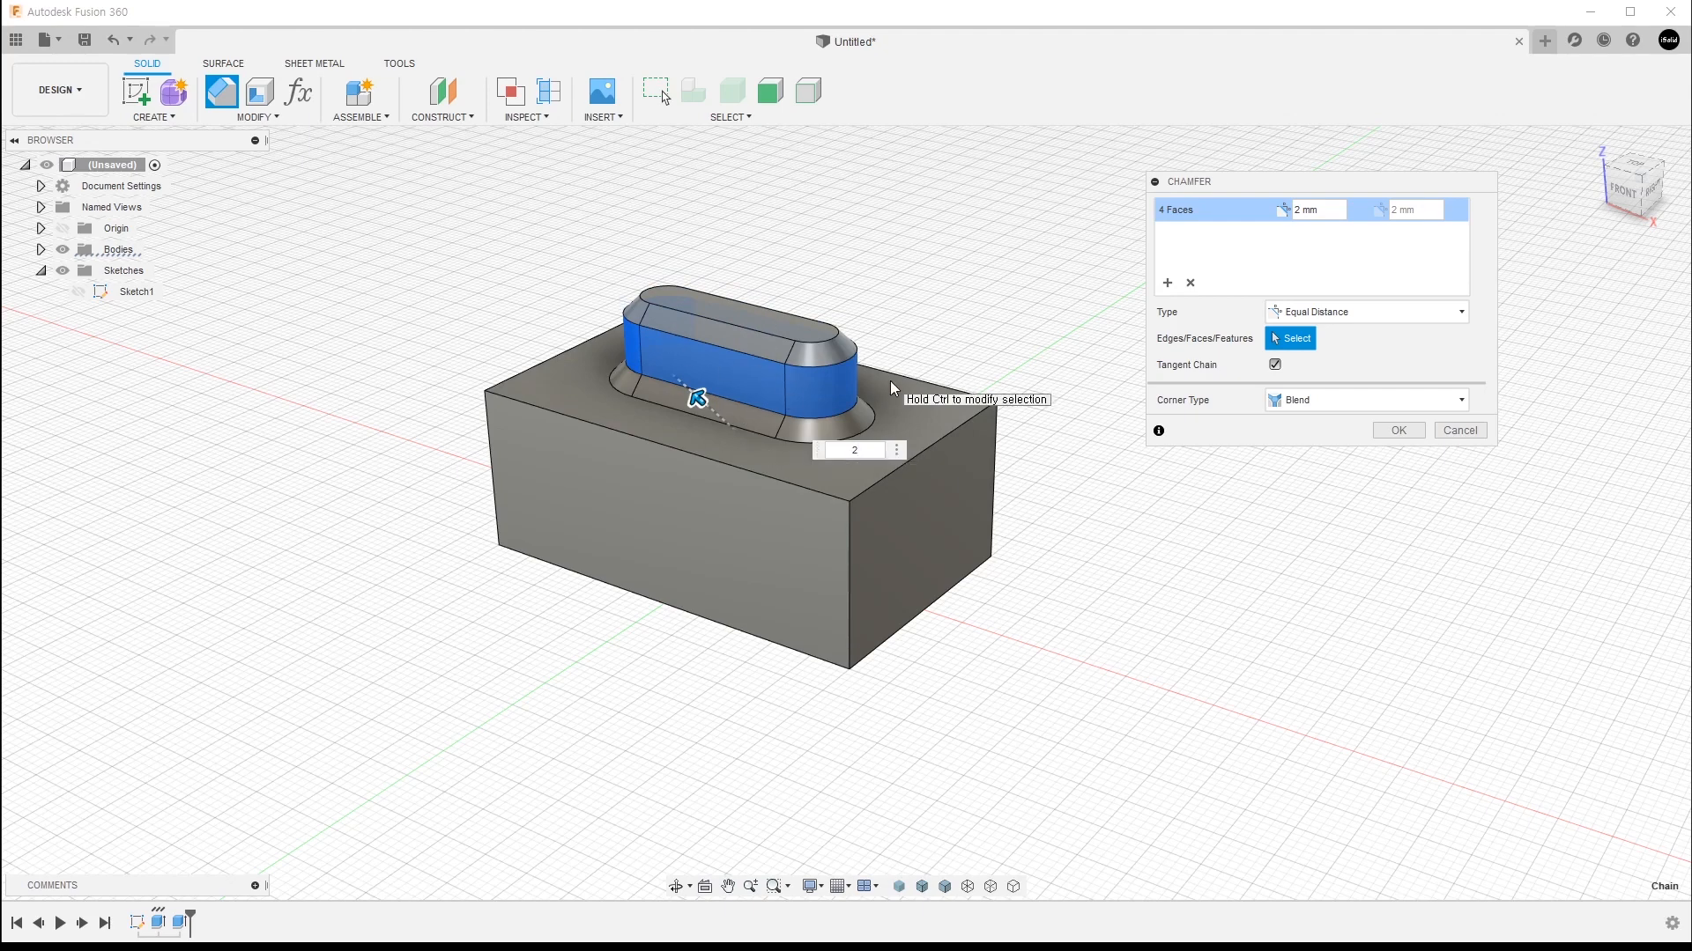
left_click(1191, 283)
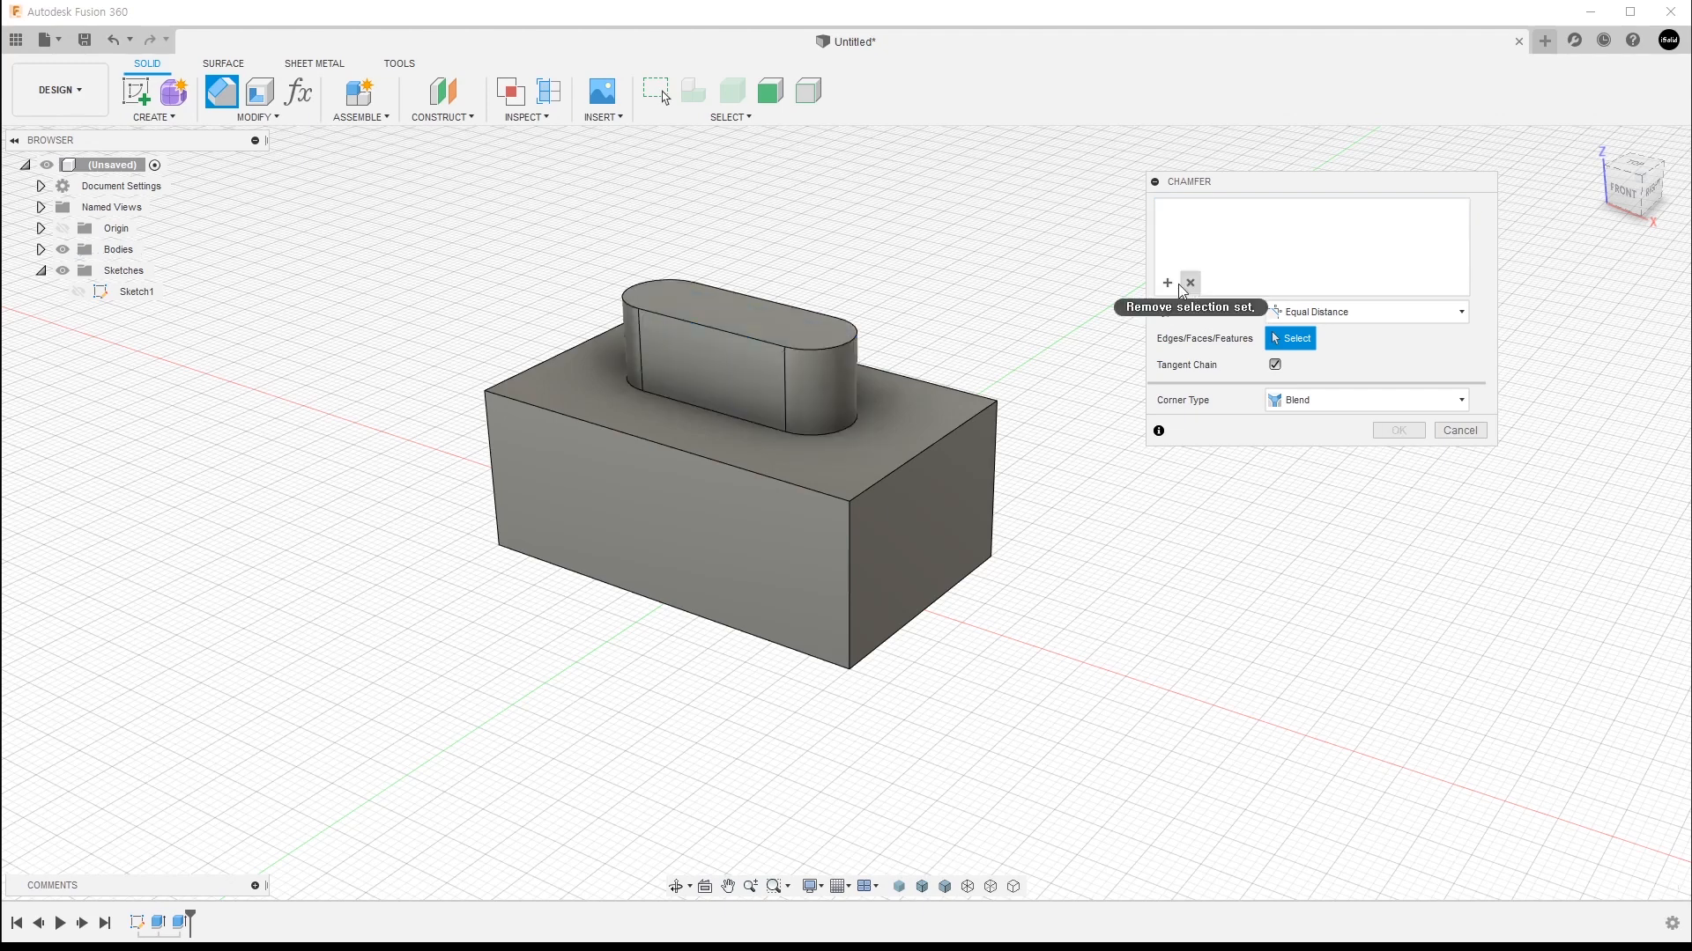
Step: Try one 2 mm chamfer set on the boss's side faces plus the block's front and right faces, and remove the set
left_click(843, 373)
left_click(789, 573)
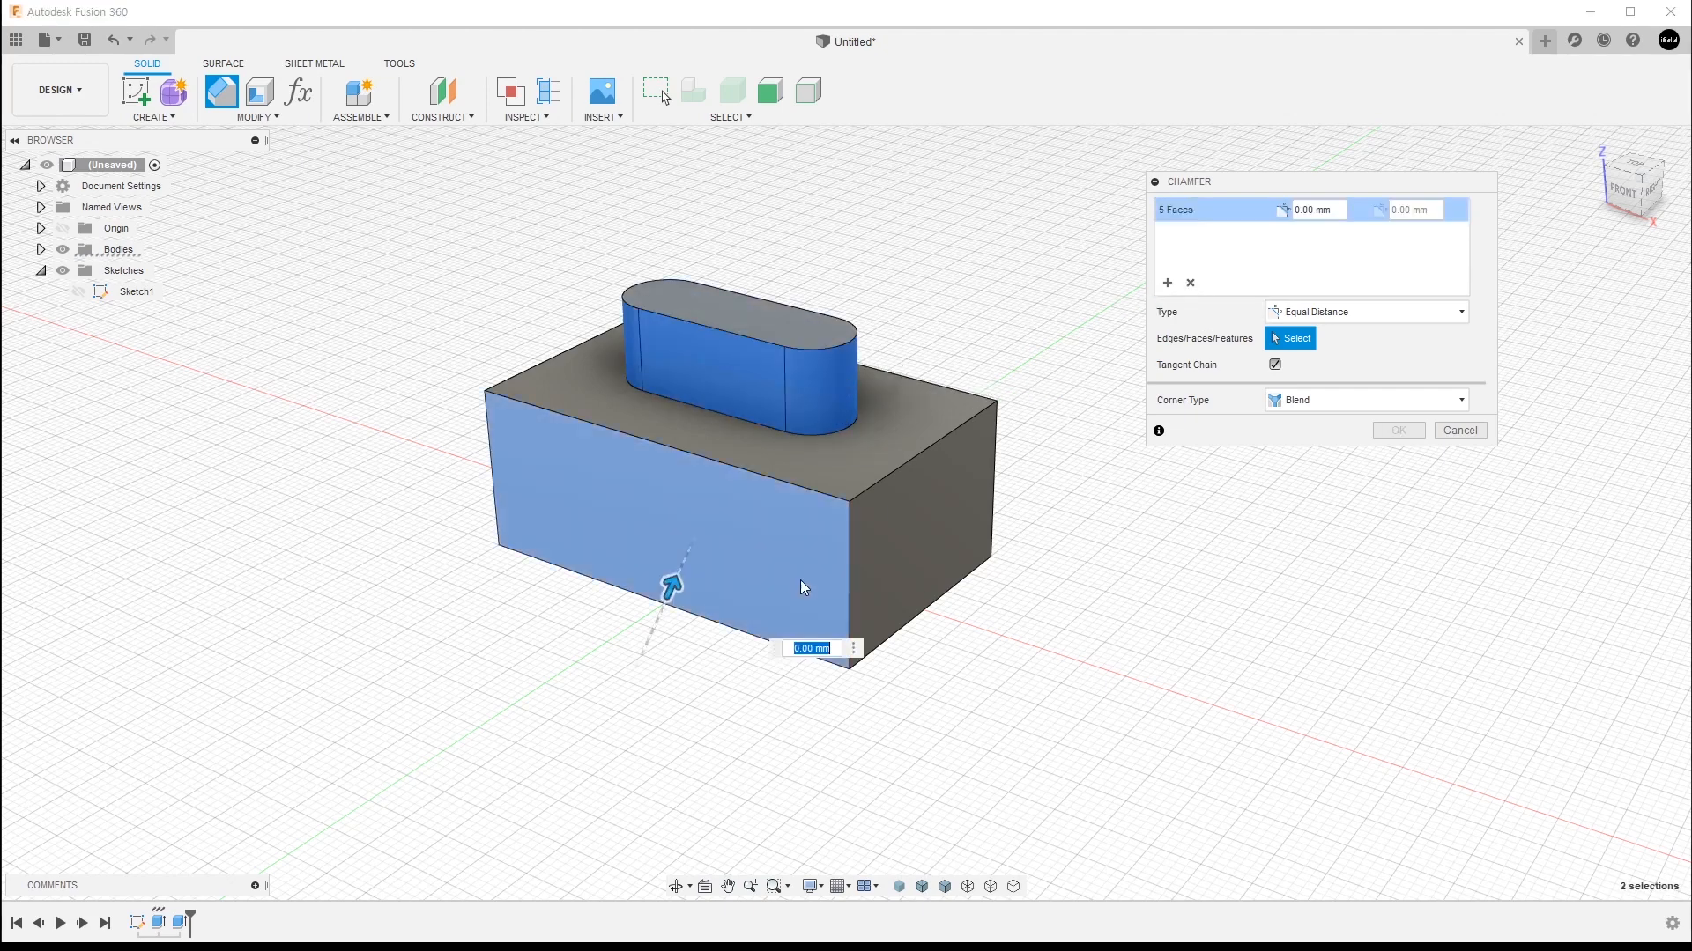
left_click(883, 621)
type("2")
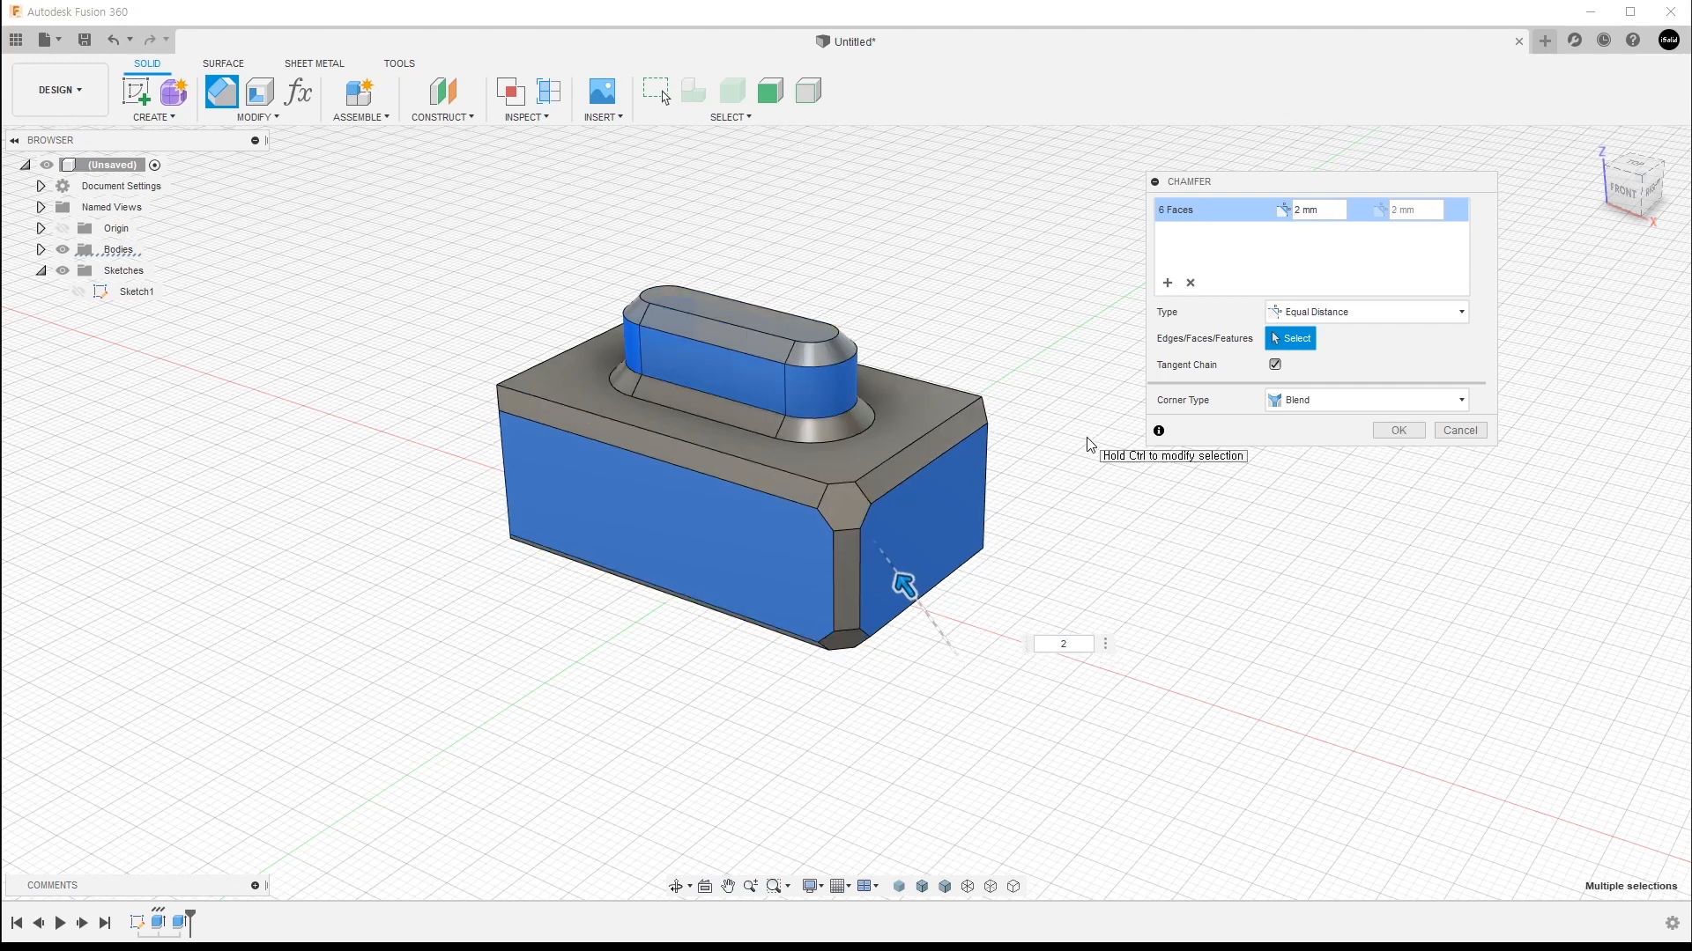
left_click(1193, 284)
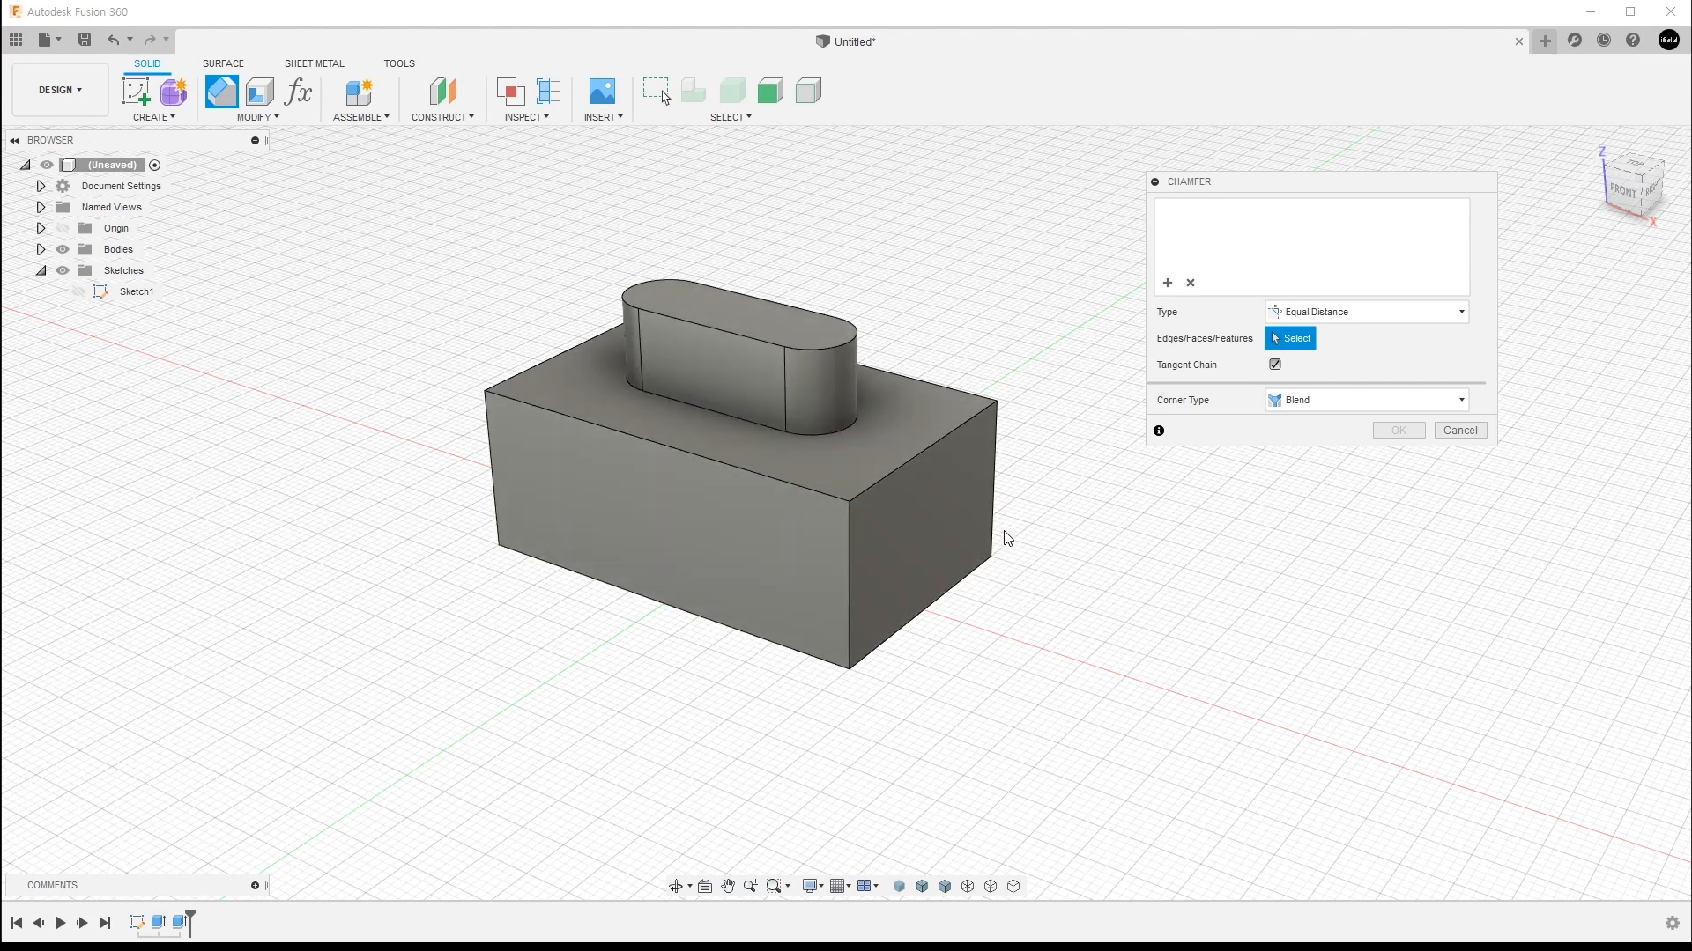
Step: Try a 2 mm Equal Distance chamfer on the block's four vertical edges, and remove the selection set
left_click(998, 482)
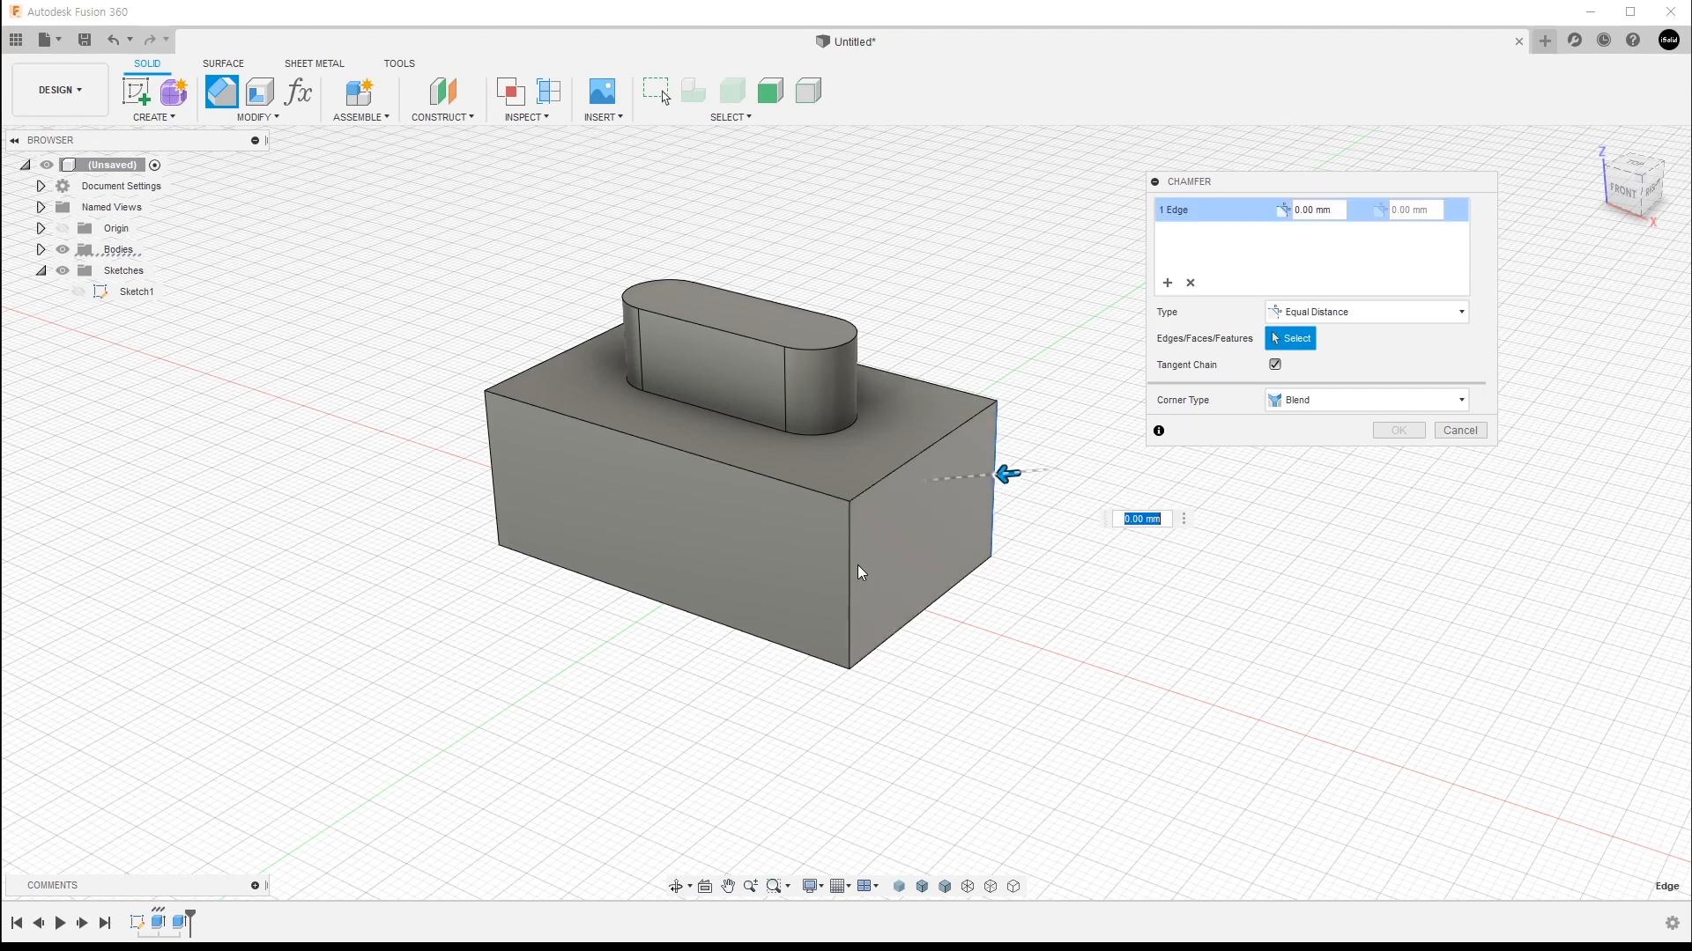
left_click(849, 580)
left_click(495, 485)
middle_click_drag(545, 495, 604, 371, "shift")
left_click(599, 356)
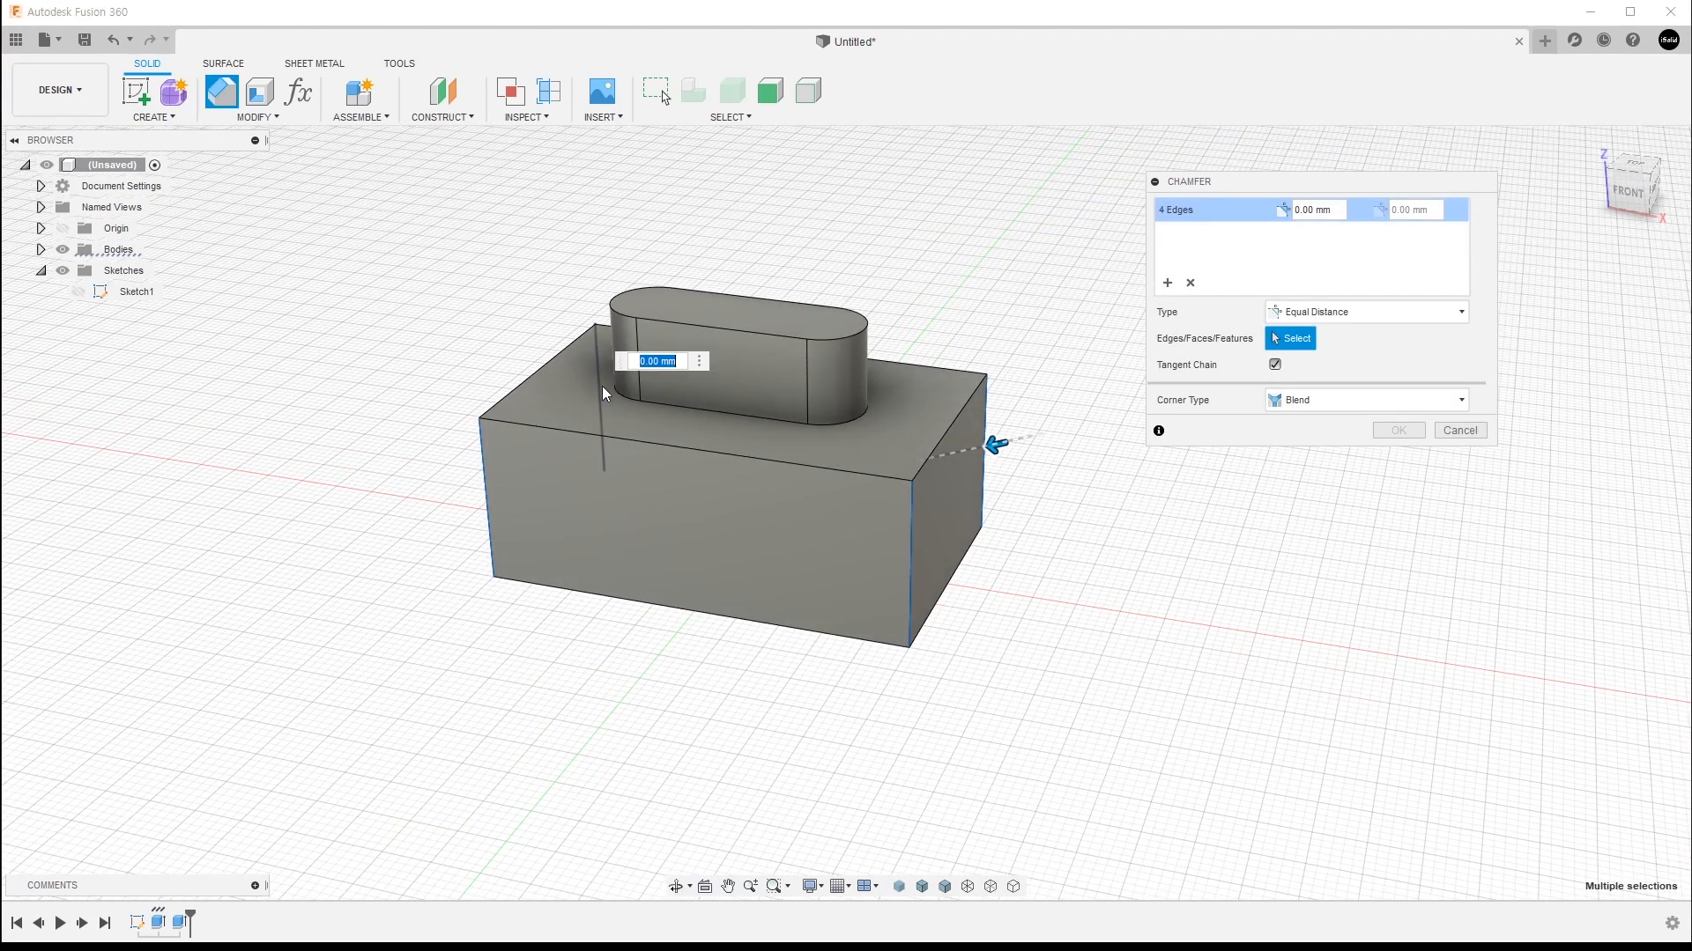
type("2")
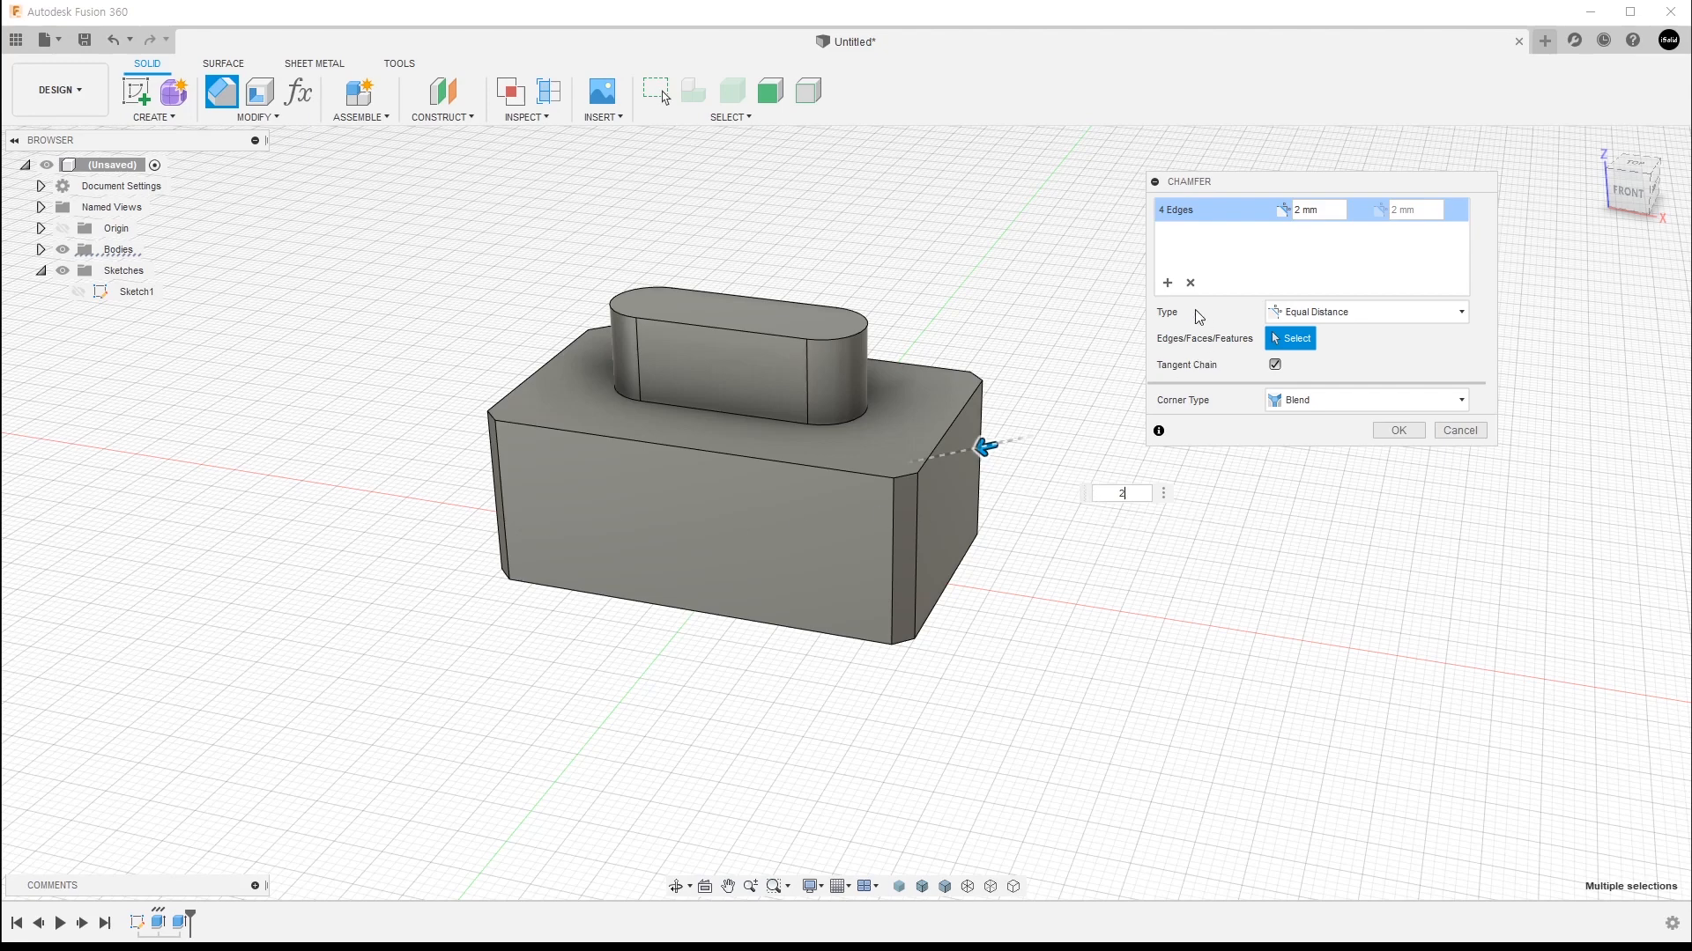
left_click(1189, 283)
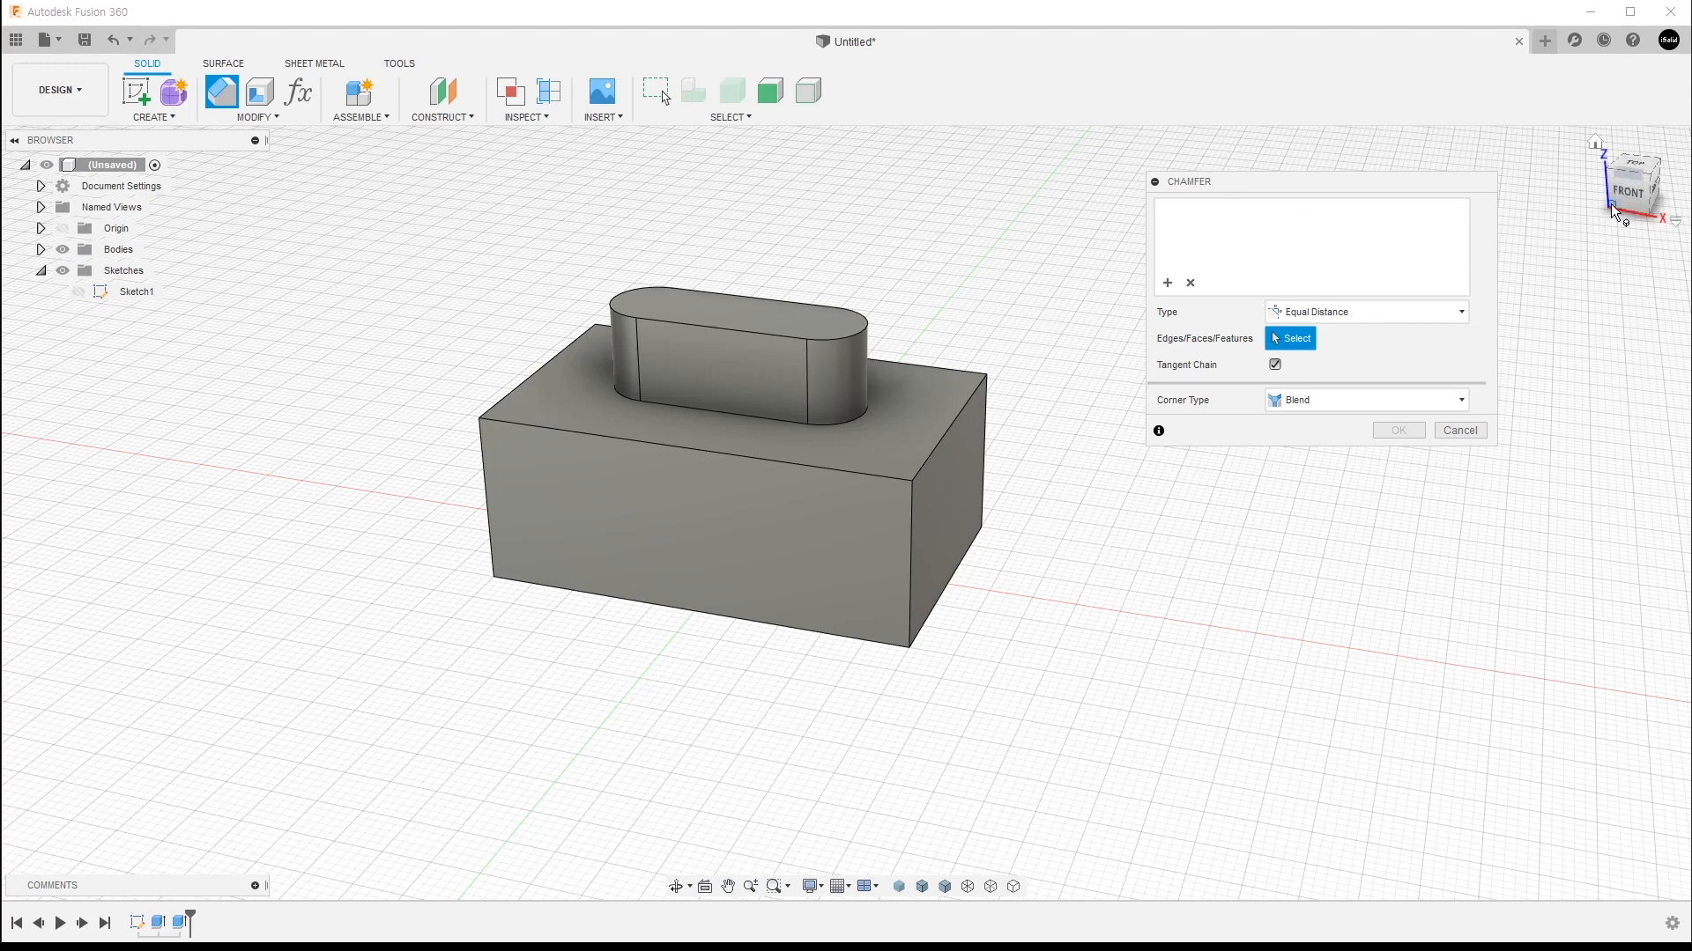
Step: Window-select the block's four side faces from the front view, try a 2 mm chamfer on them, and remove the set
left_click(1635, 199)
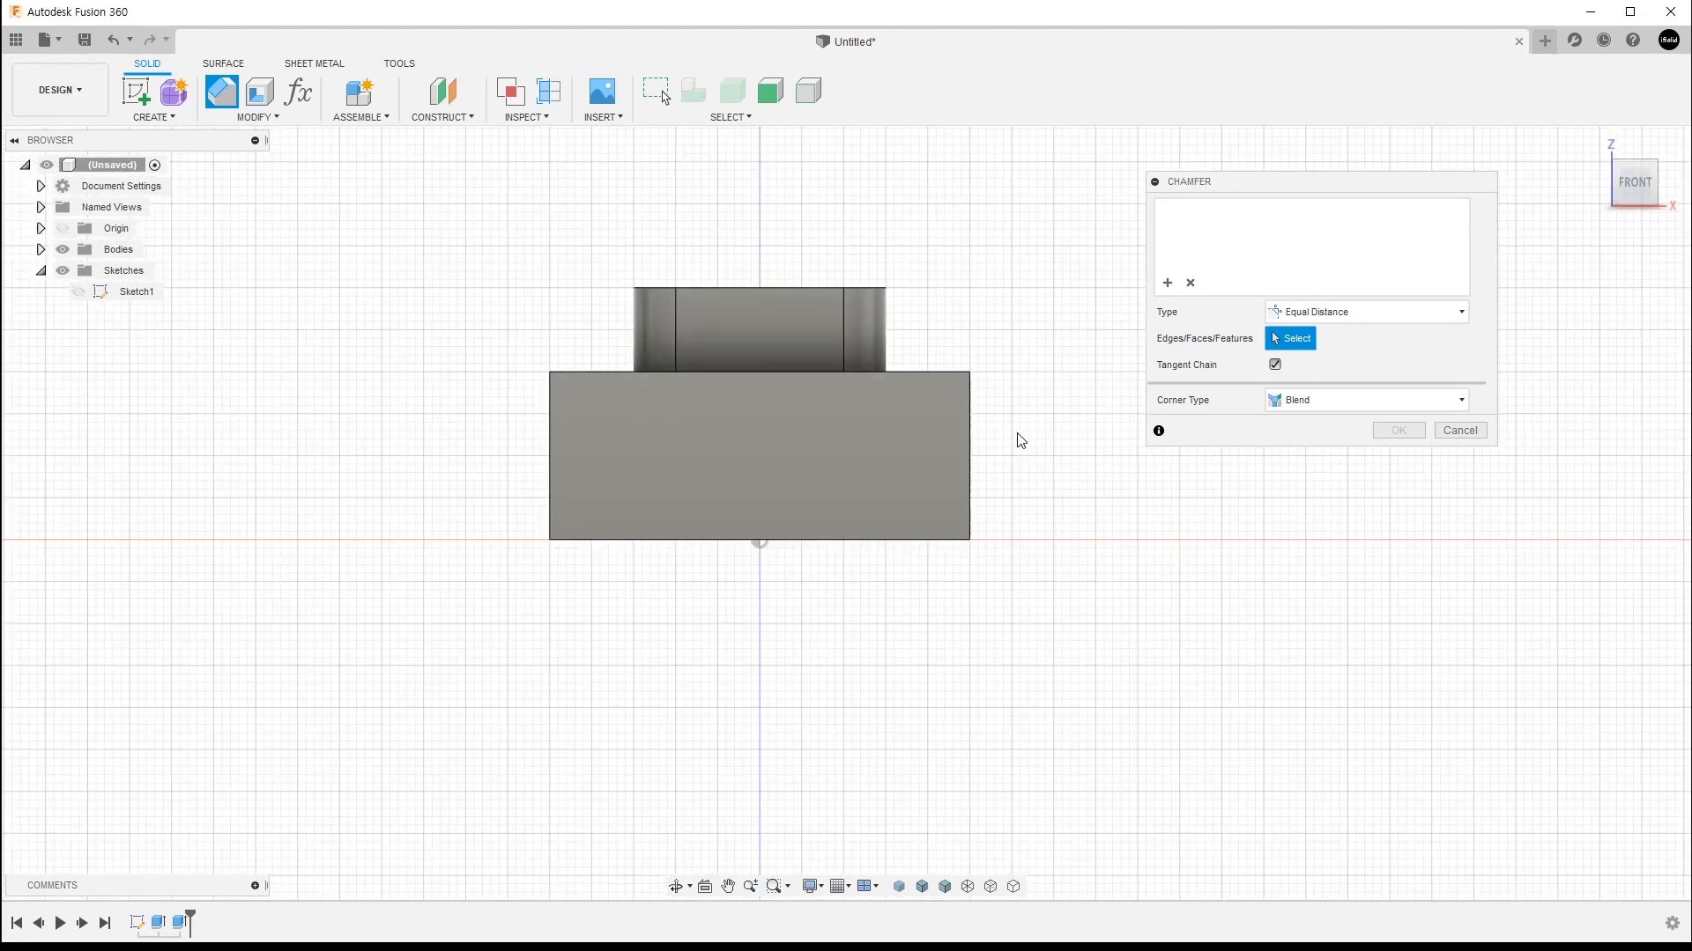
left_click_drag(906, 469, 465, 470)
middle_click_drag(1052, 645, 1013, 681, "shift")
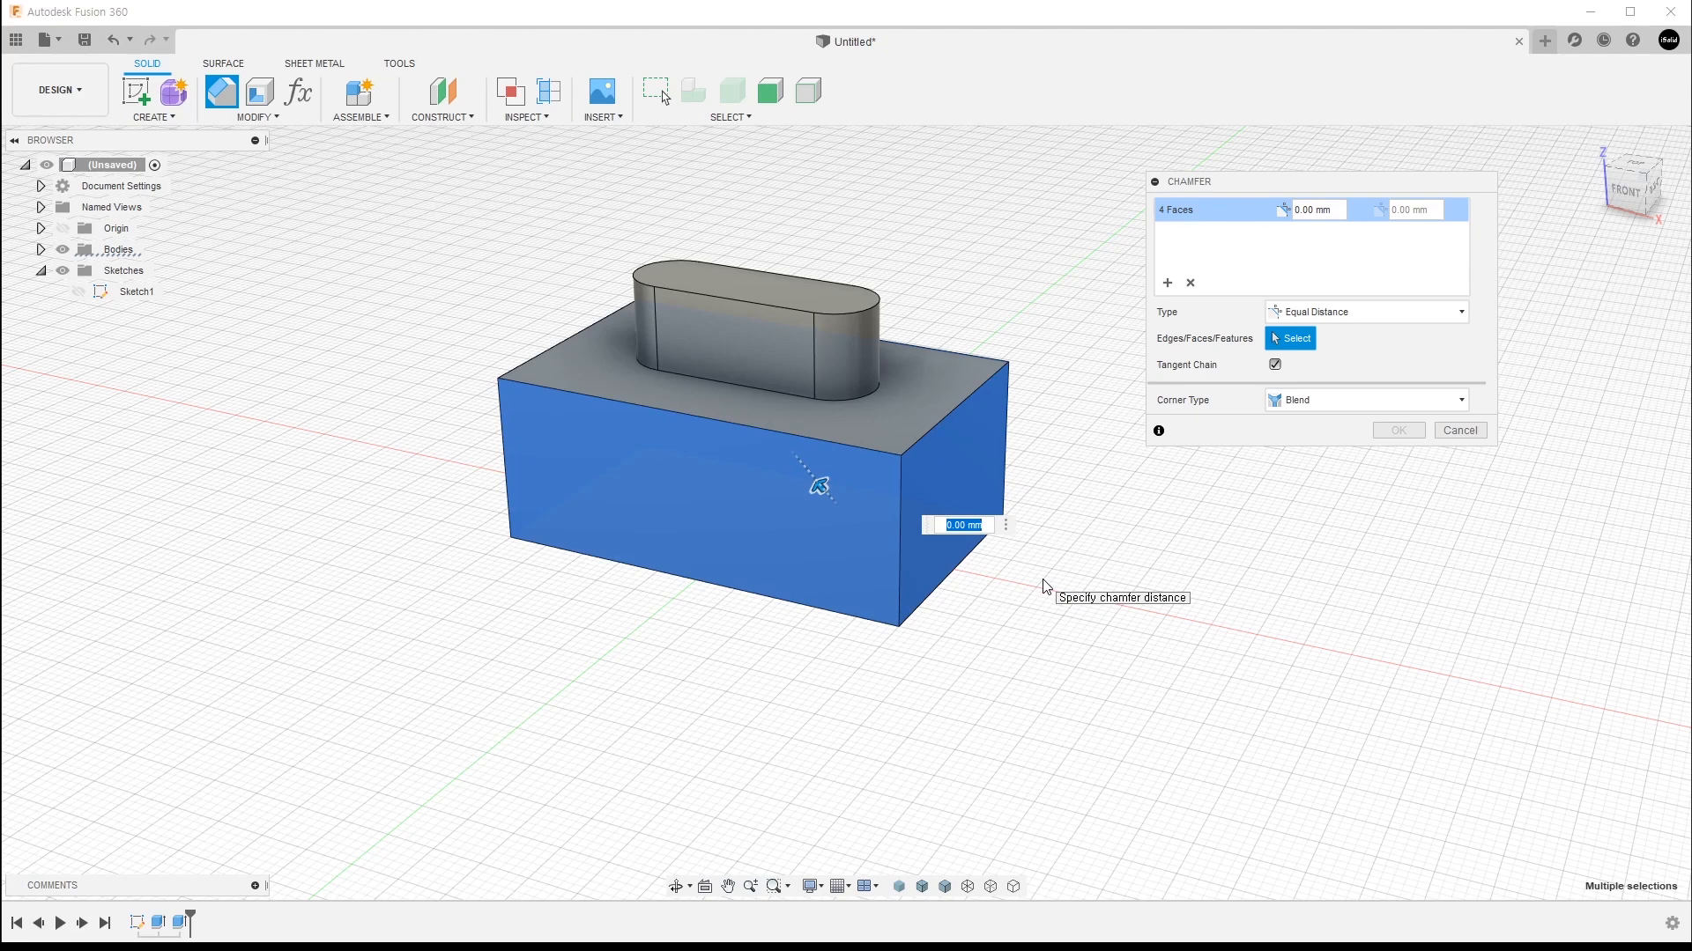
type("2")
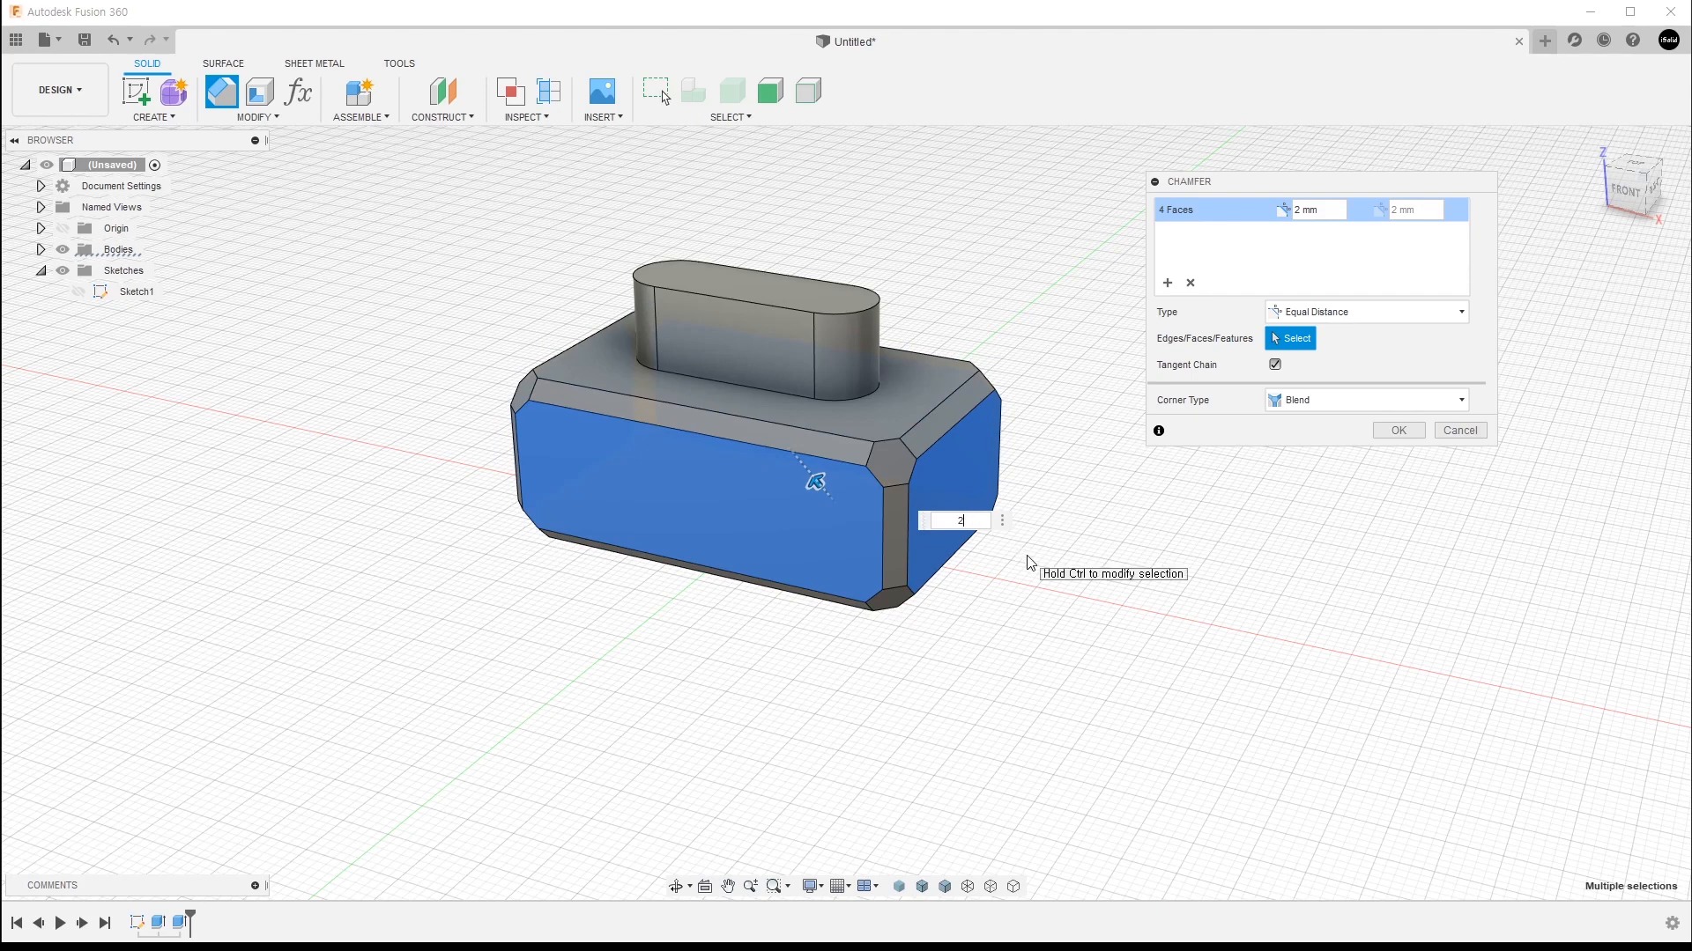
left_click(1192, 285)
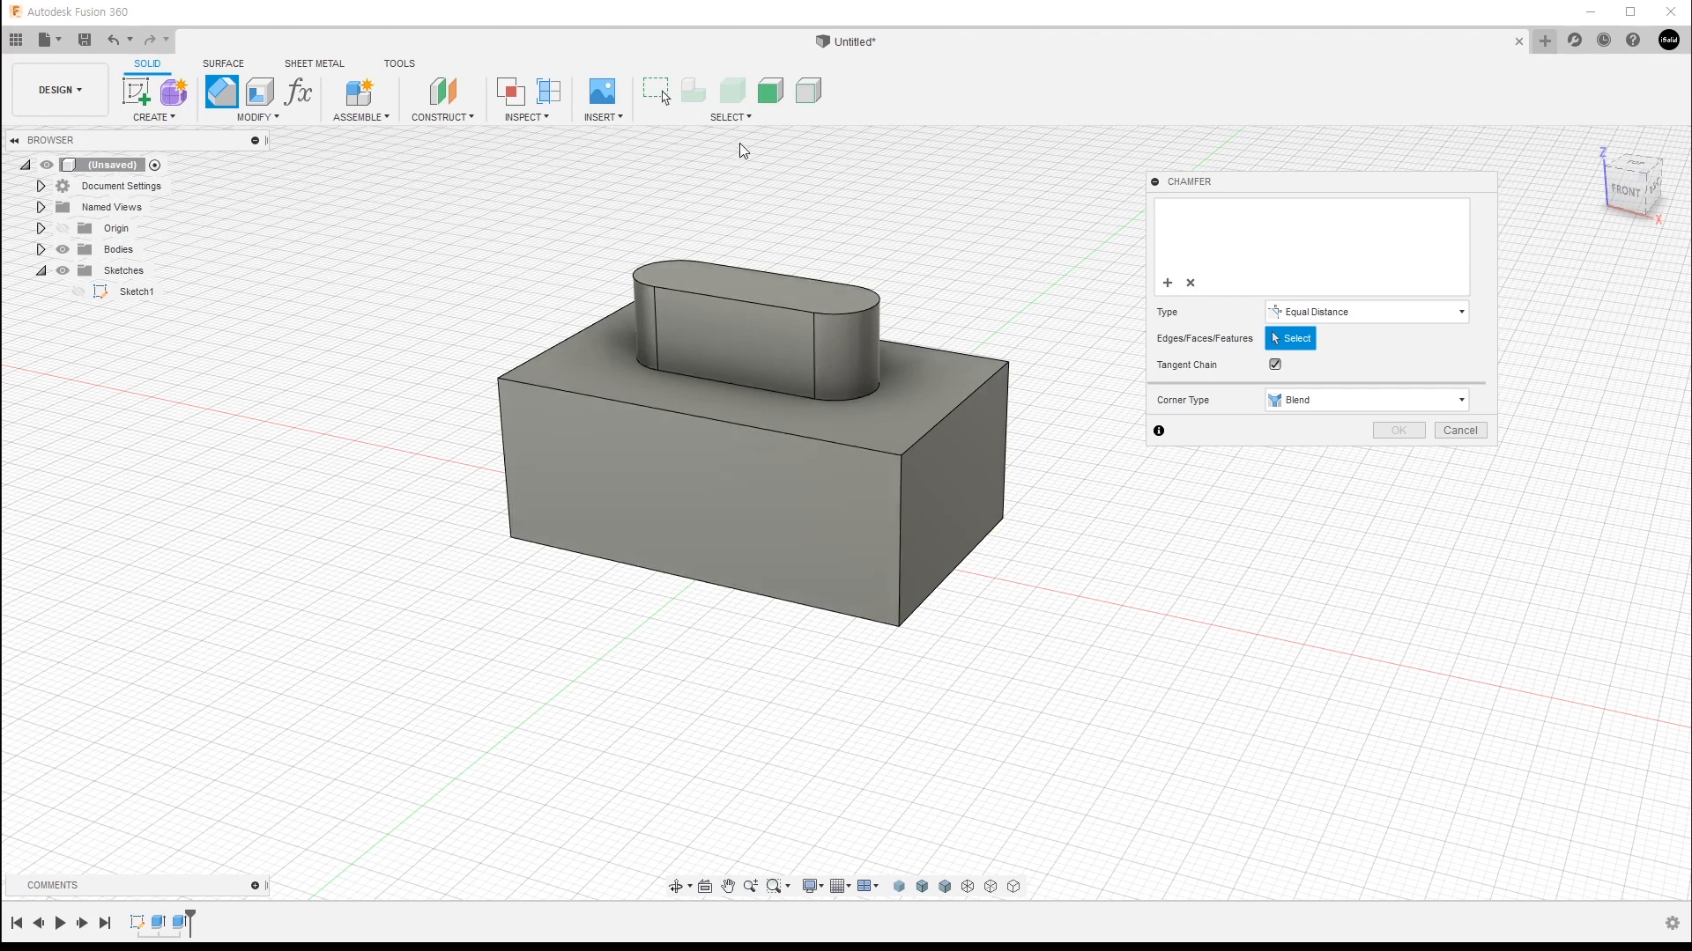
Step: Limit the selection filters to Body Edges and window-select the block's four vertical edges for the chamfer
left_click(742, 120)
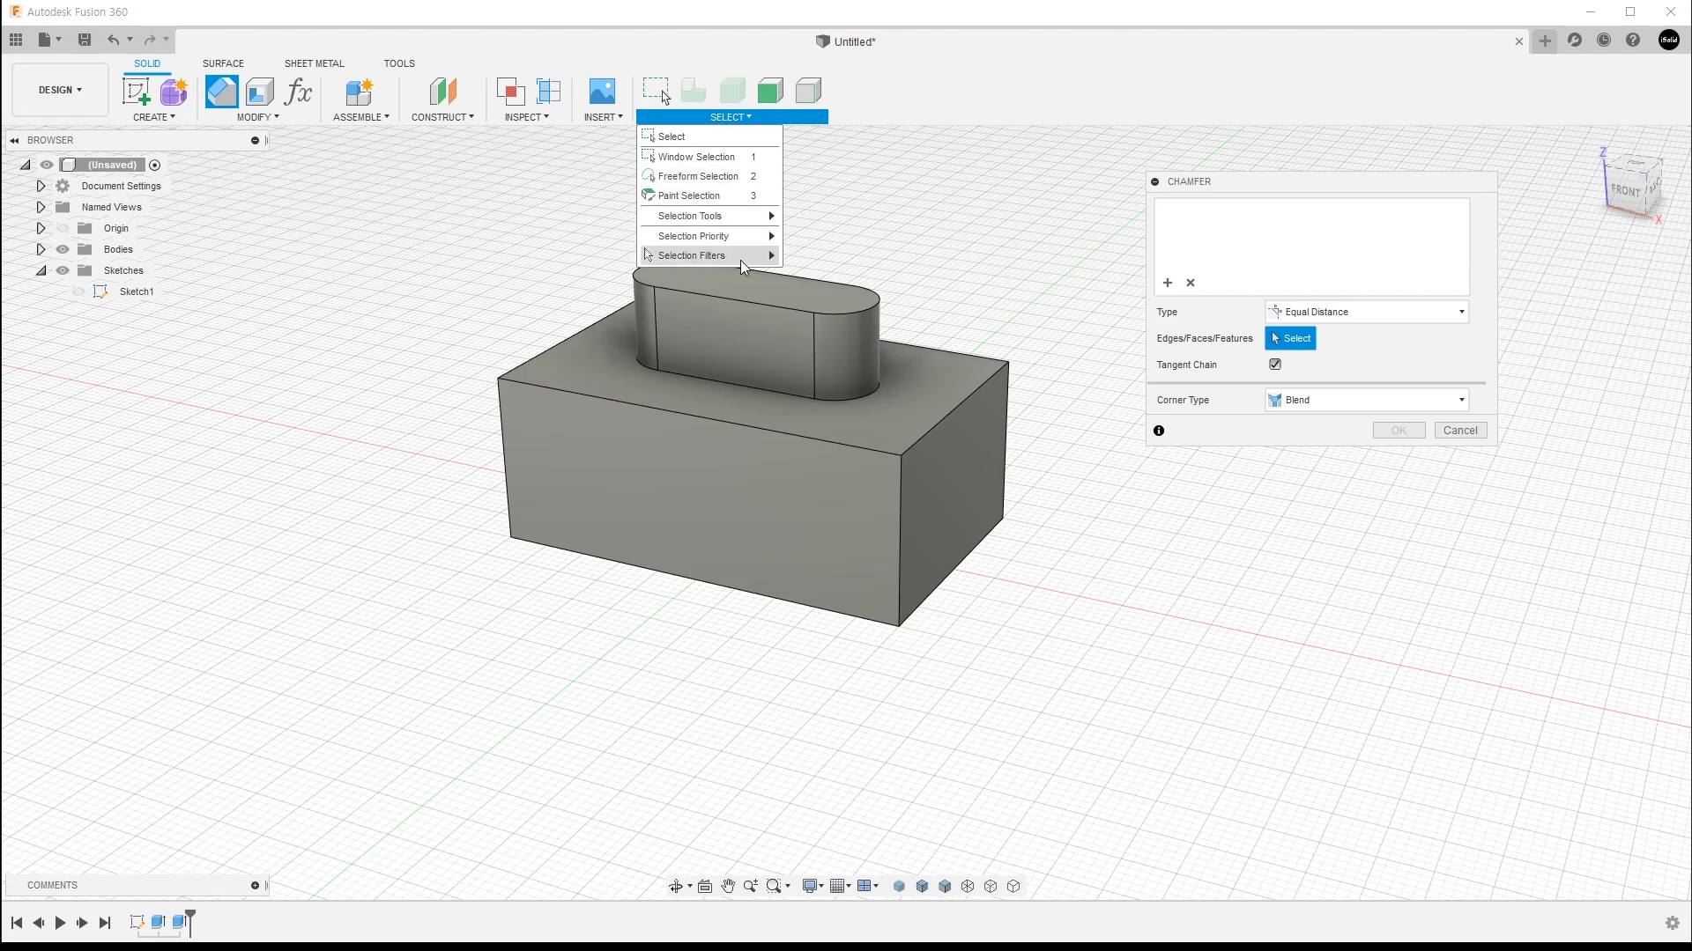
mouse_move(693, 262)
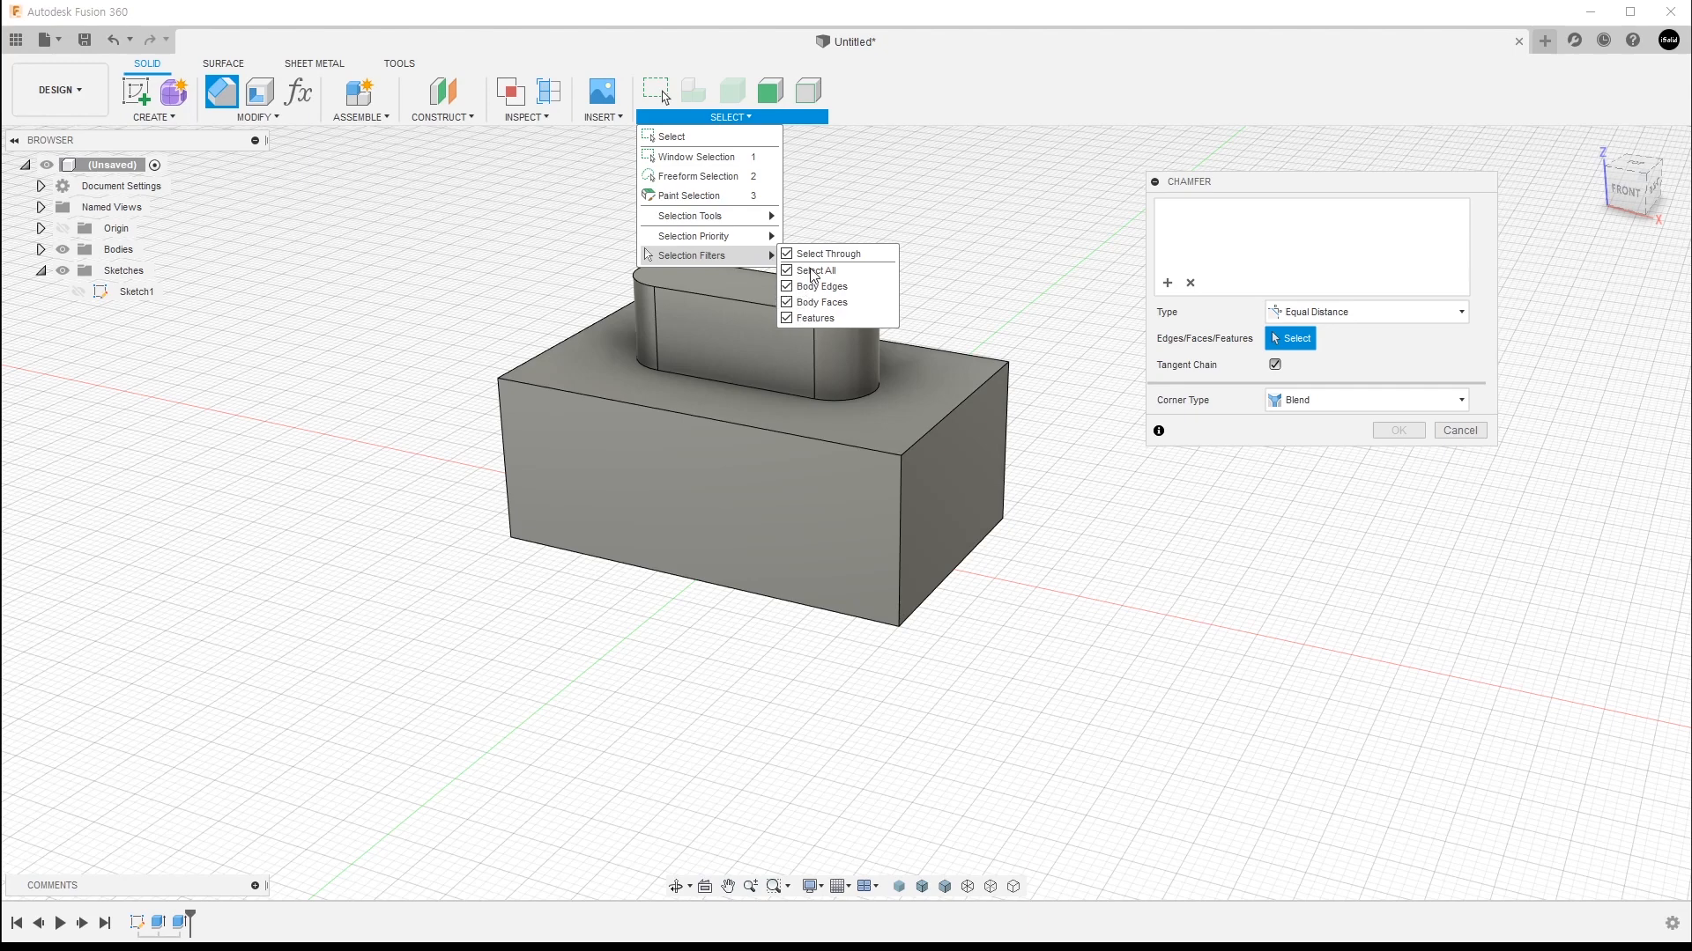
left_click(787, 272)
left_click(786, 288)
left_click(1044, 308)
middle_click_drag(1056, 483, 1088, 491, "shift")
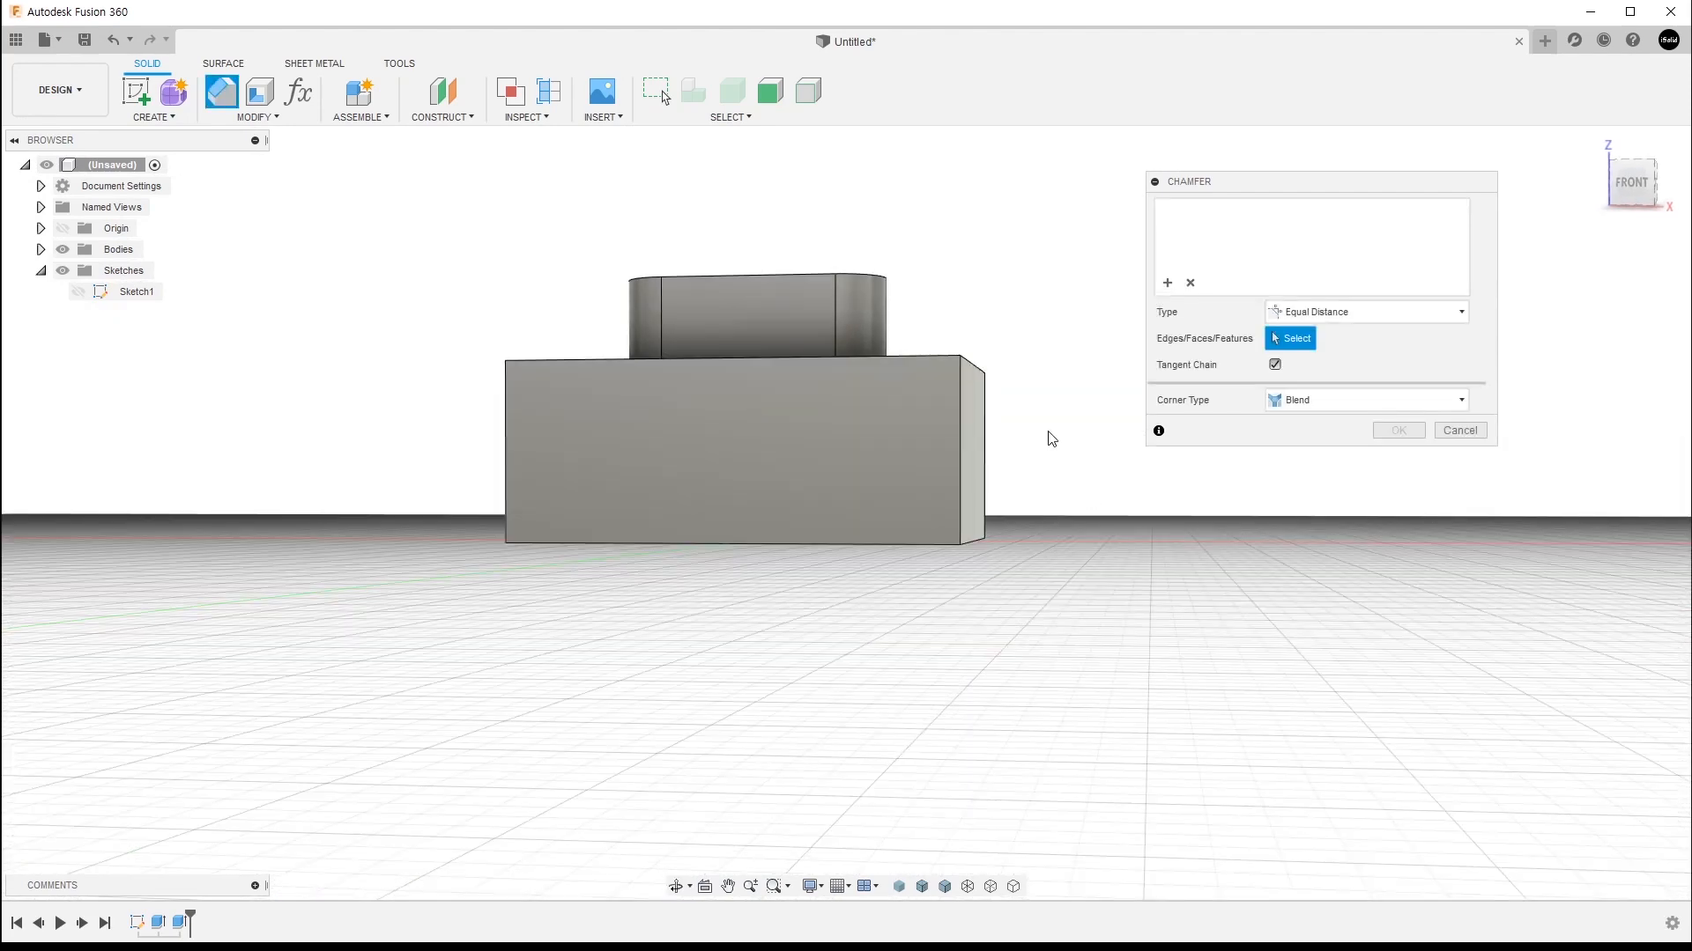
left_click_drag(1047, 430, 417, 466)
middle_click_drag(881, 656, 958, 573, "shift")
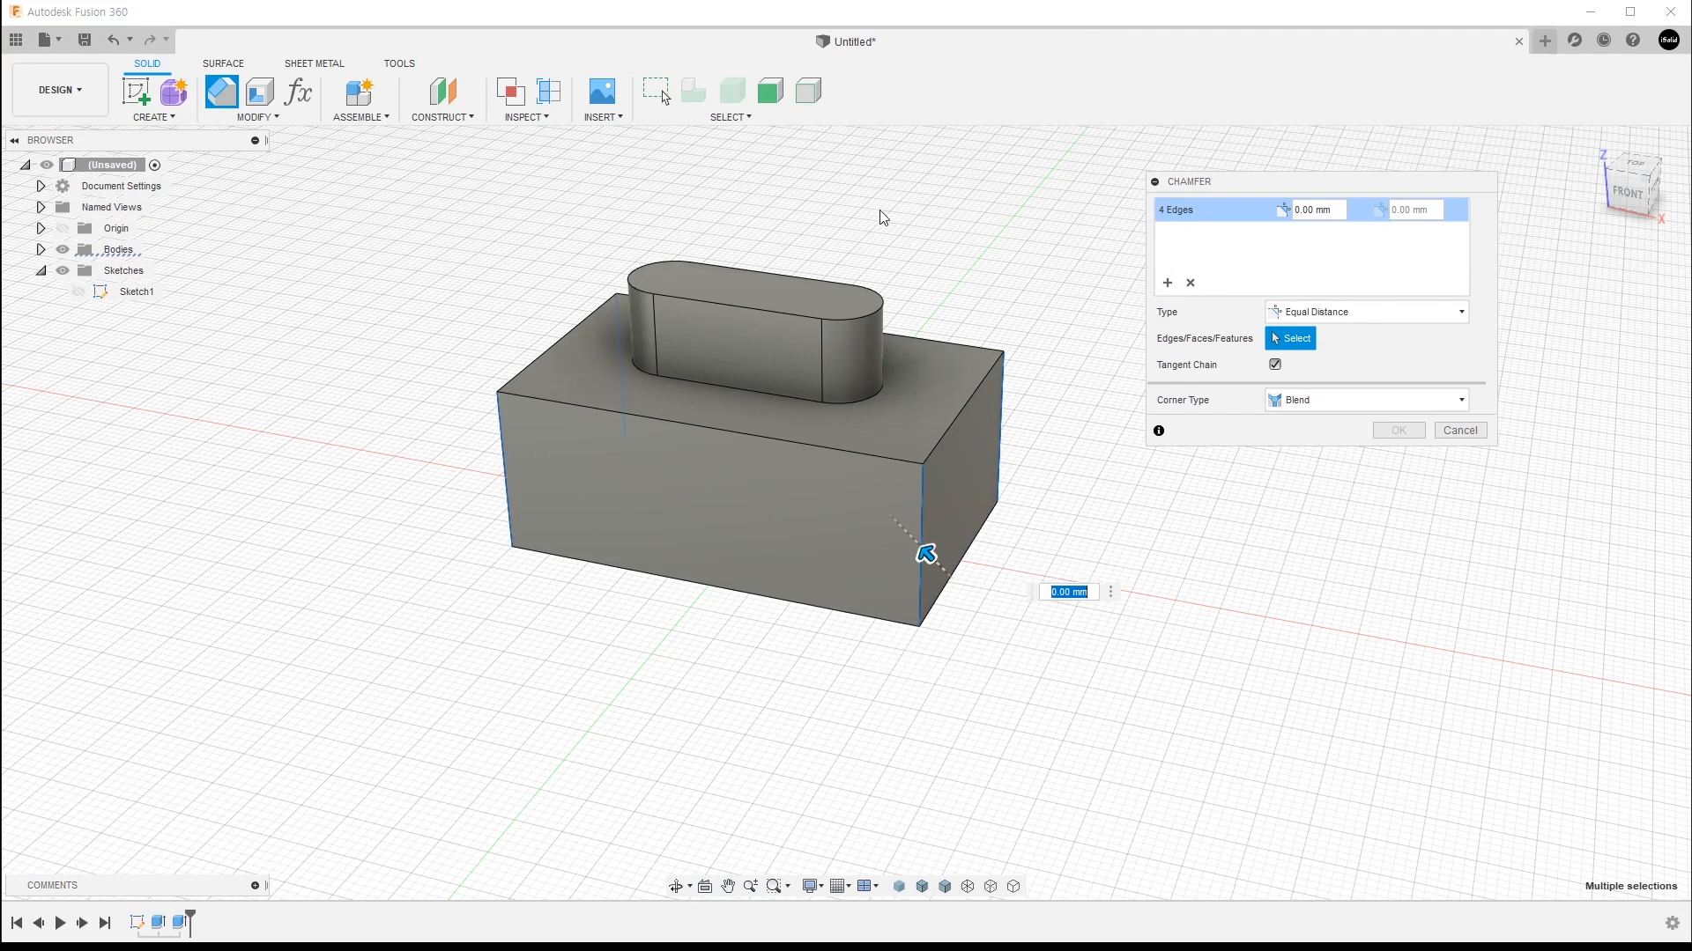
Step: Review the Selection Filters and Selection Priority options, and remove the chamfer's edge selection set
left_click(740, 117)
mouse_move(771, 258)
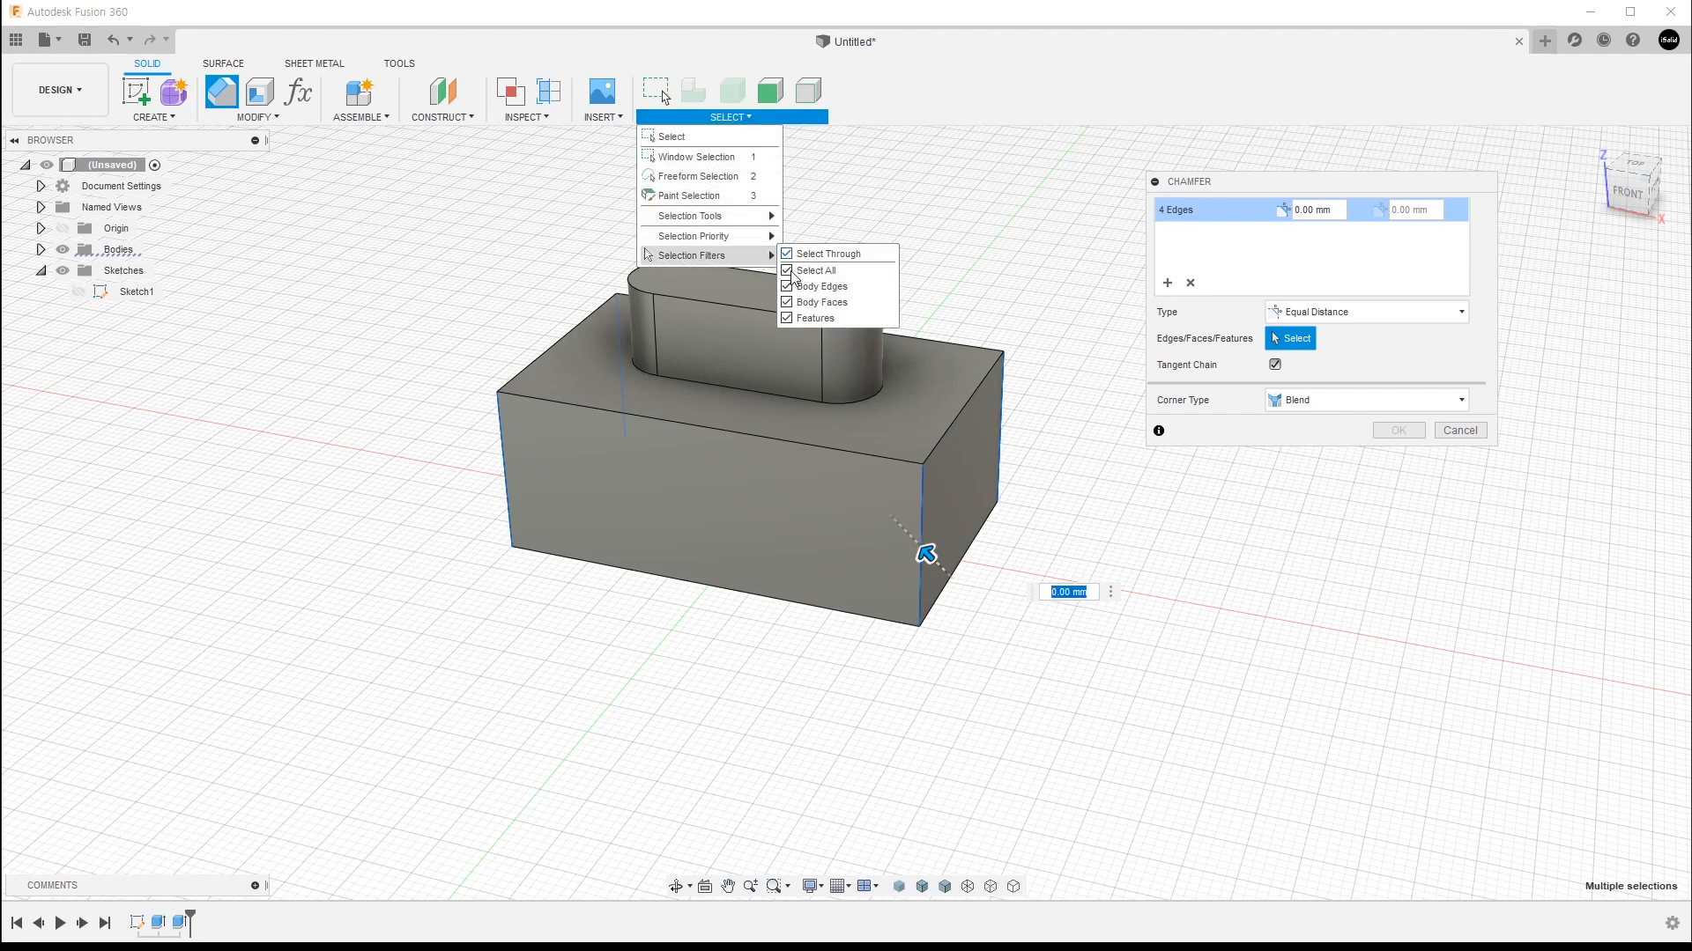
left_click(964, 281)
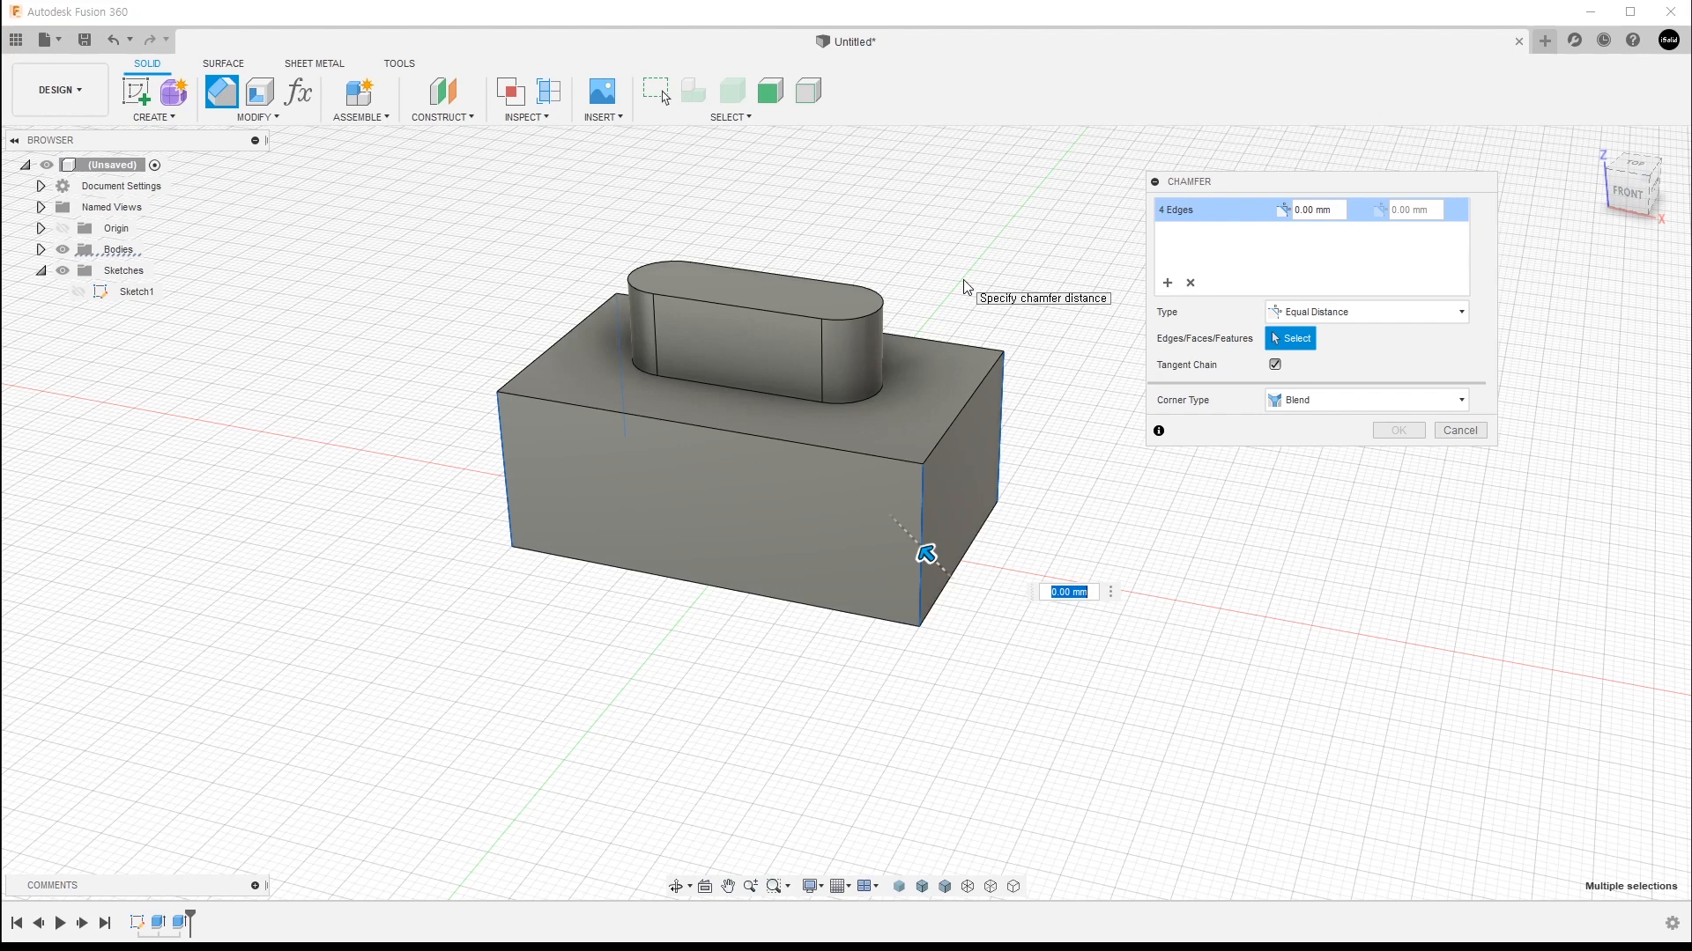
left_click(745, 120)
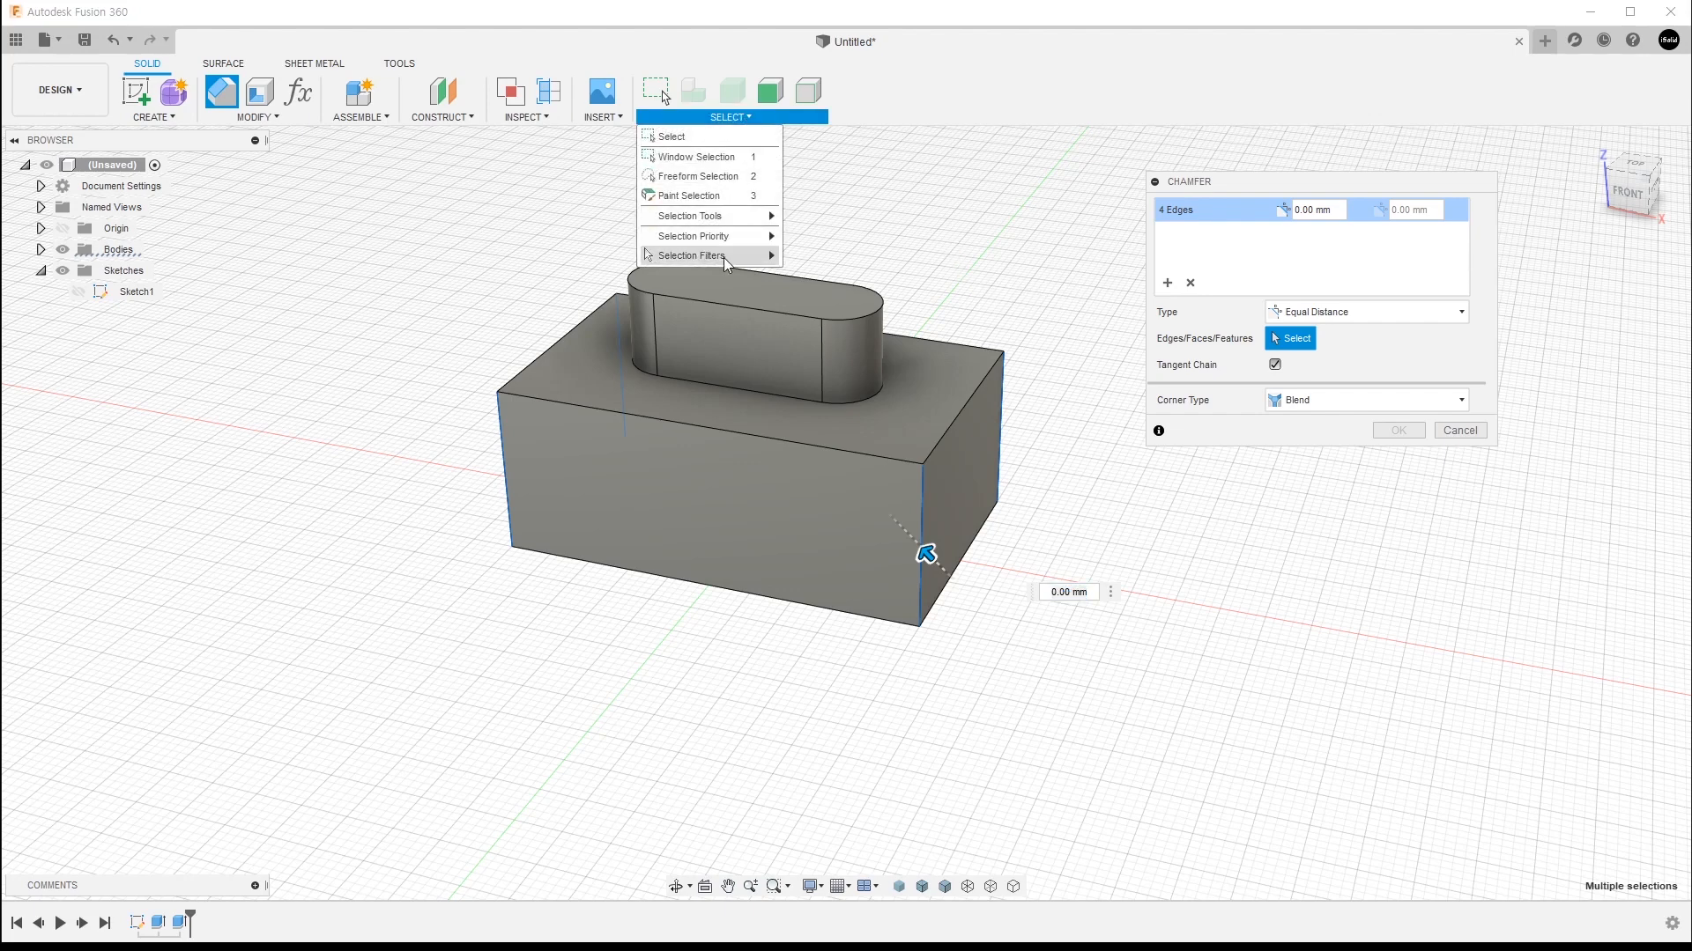
mouse_move(738, 243)
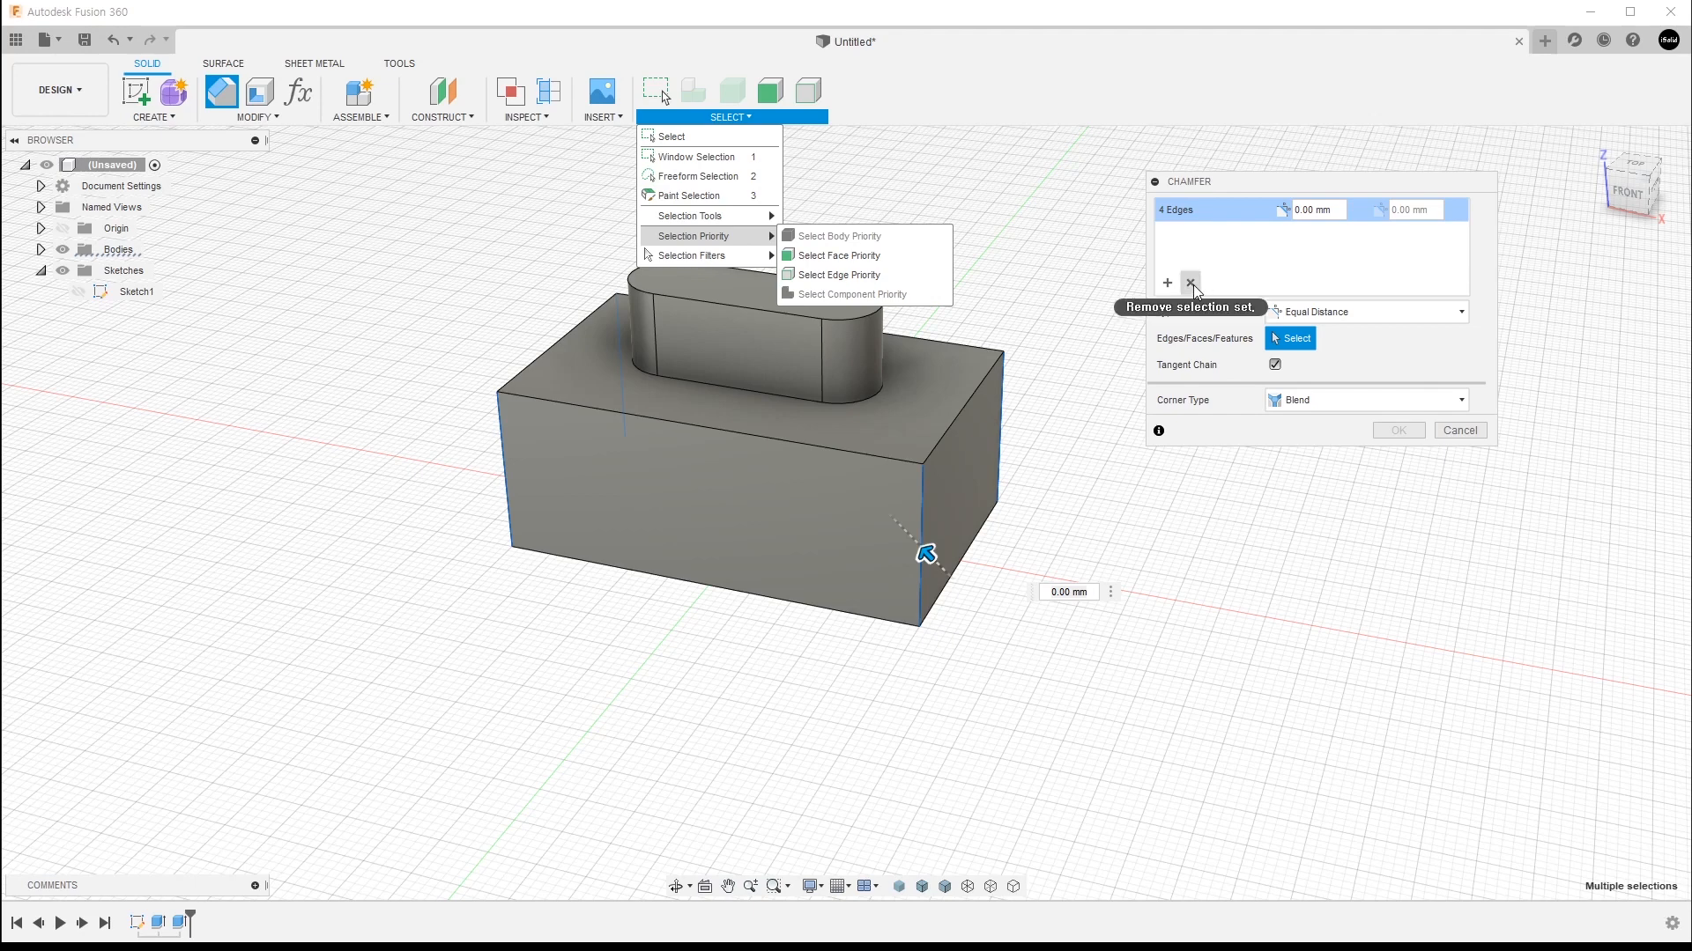
left_click(1191, 282)
Step: Turn on Select Edge Priority and window-select the block's four vertical edges for the chamfer
left_click(722, 117)
mouse_move(762, 246)
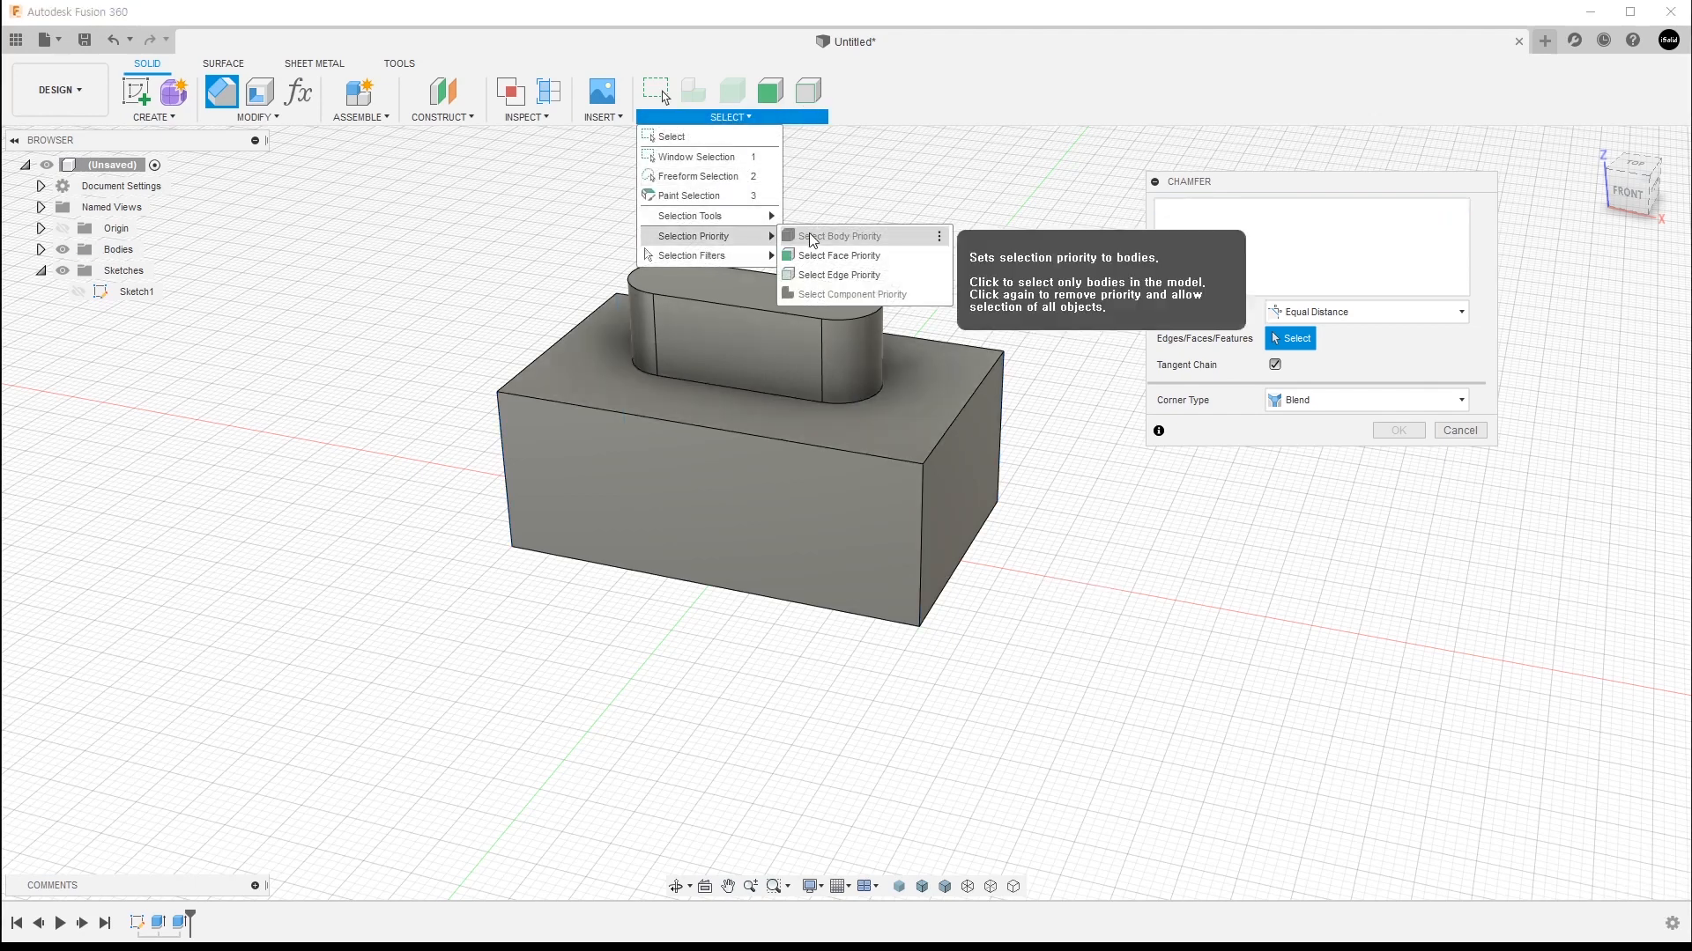
left_click(896, 273)
middle_click_drag(1052, 437, 1067, 401, "shift")
left_click_drag(1060, 432, 426, 464)
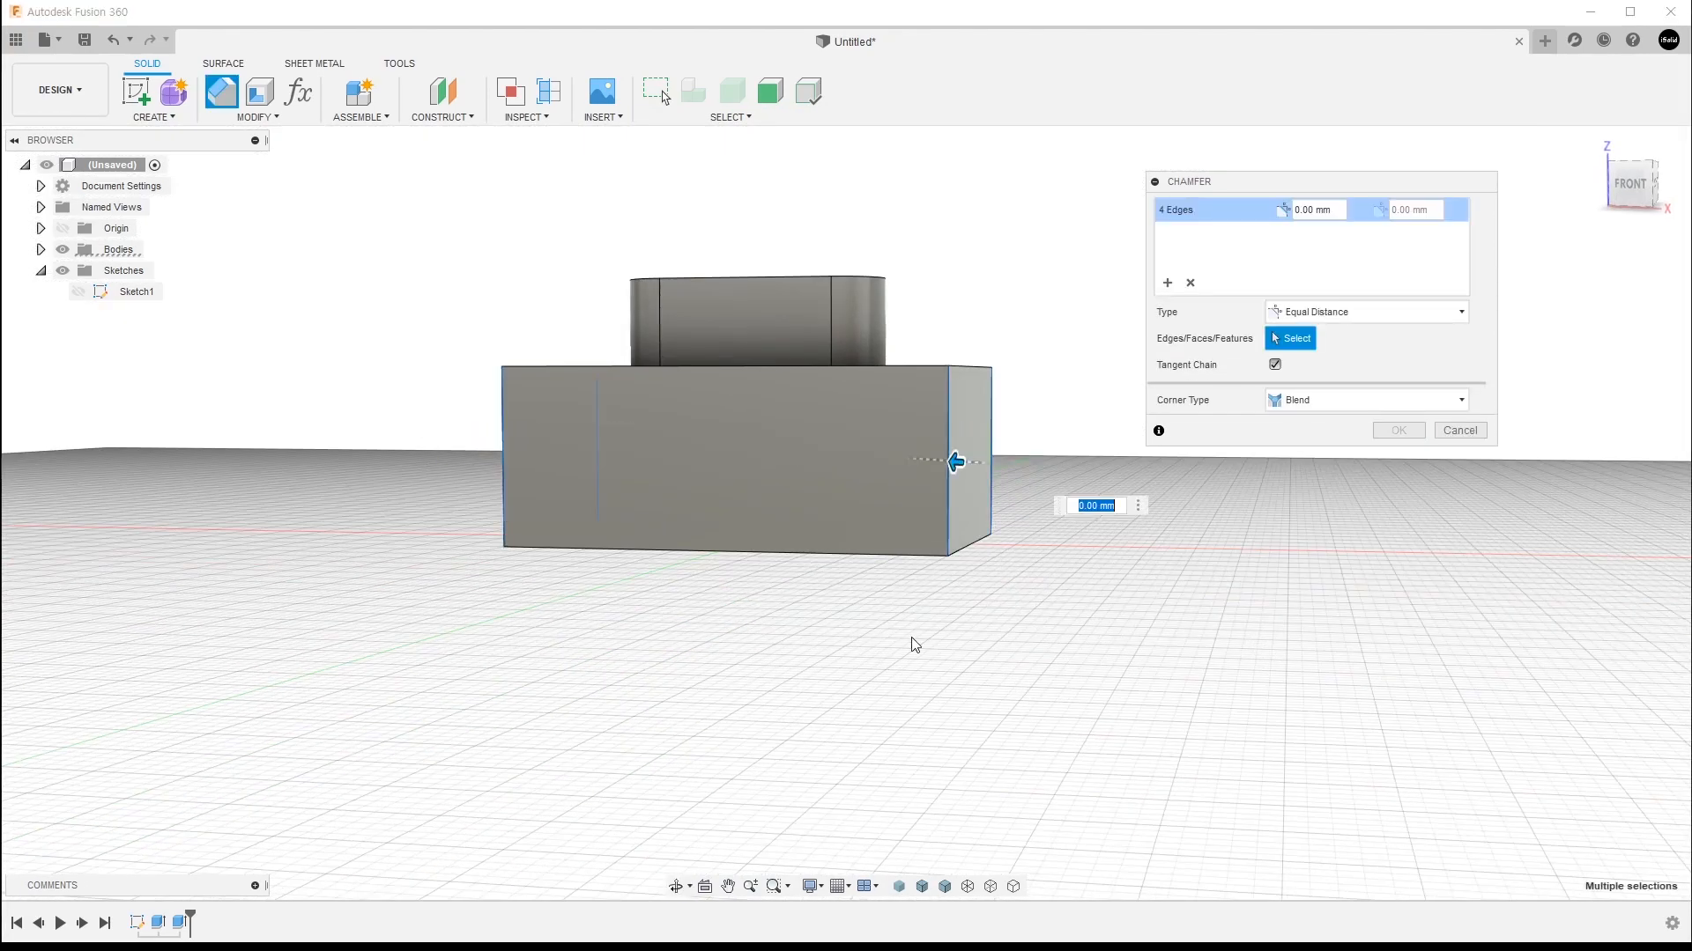
middle_click_drag(891, 634, 932, 679, "shift")
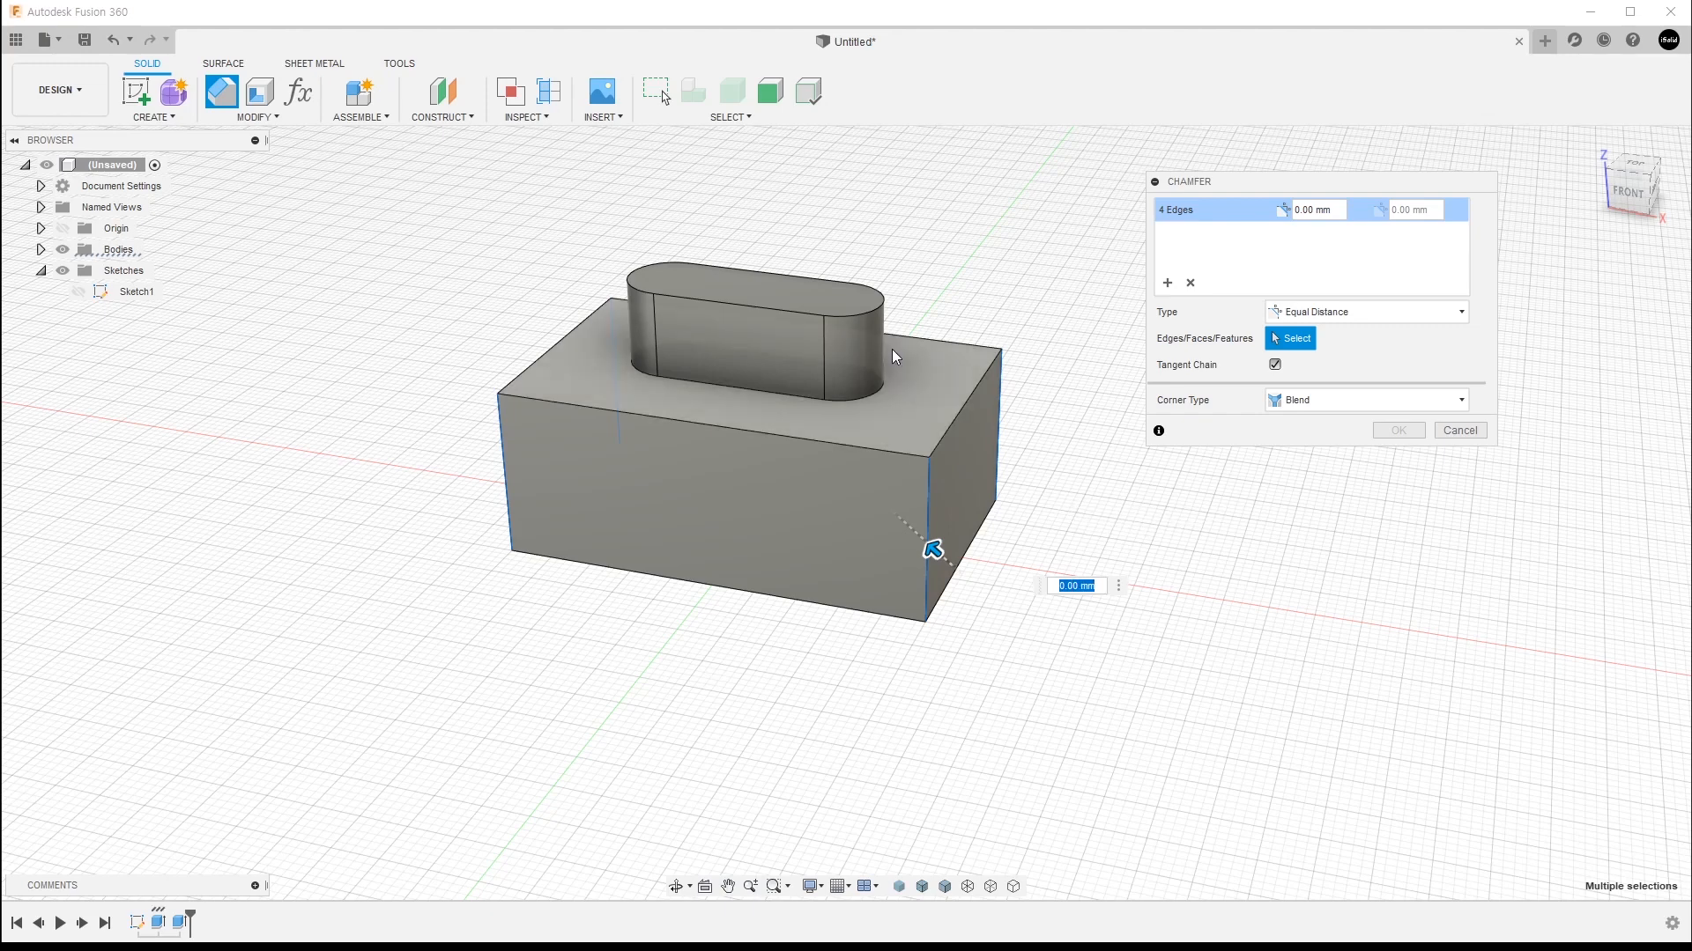
Step: Review the Selection Priority options again and cancel the open chamfer
left_click(728, 118)
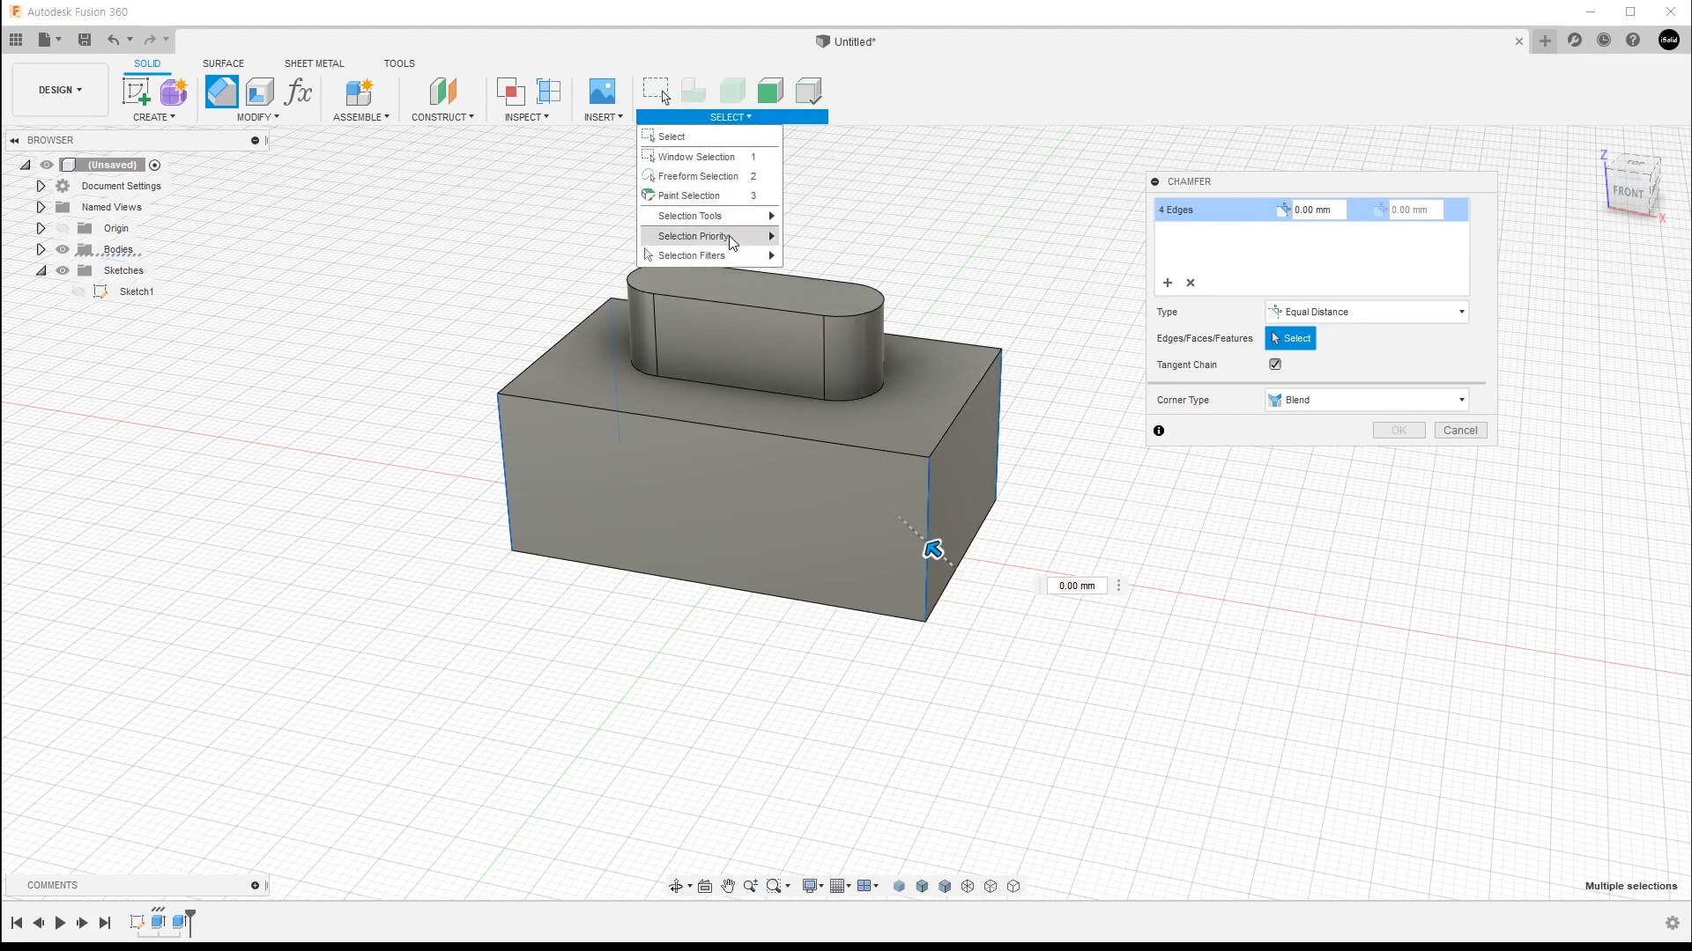
mouse_move(763, 243)
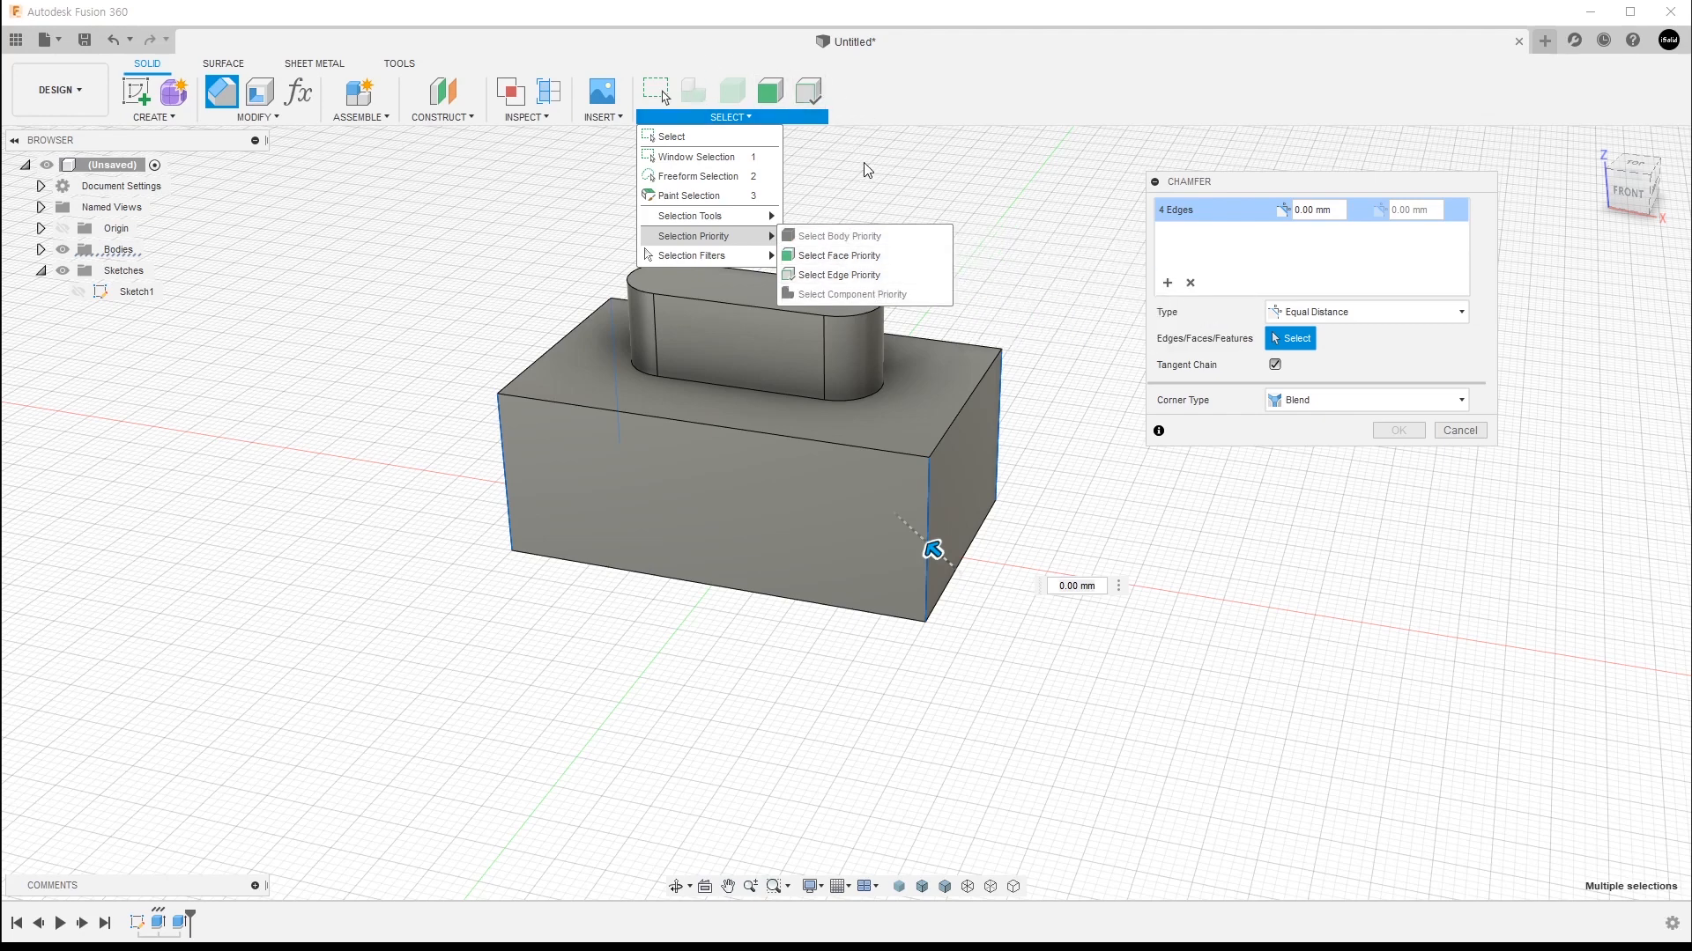
left_click(883, 97)
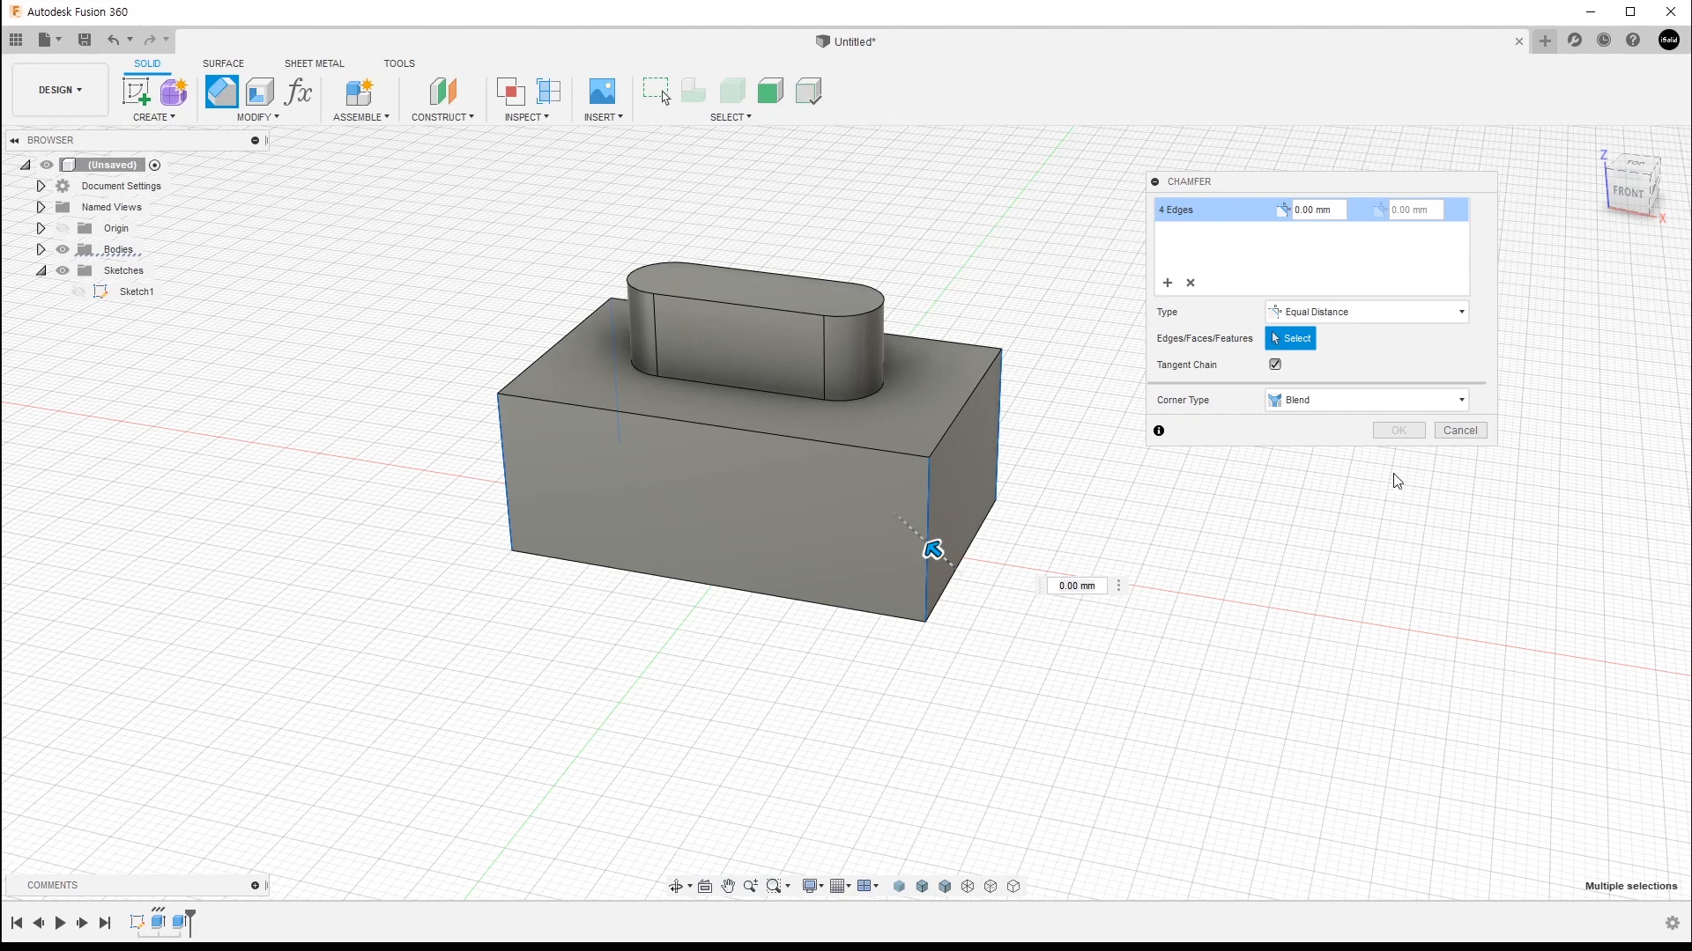
left_click(1449, 430)
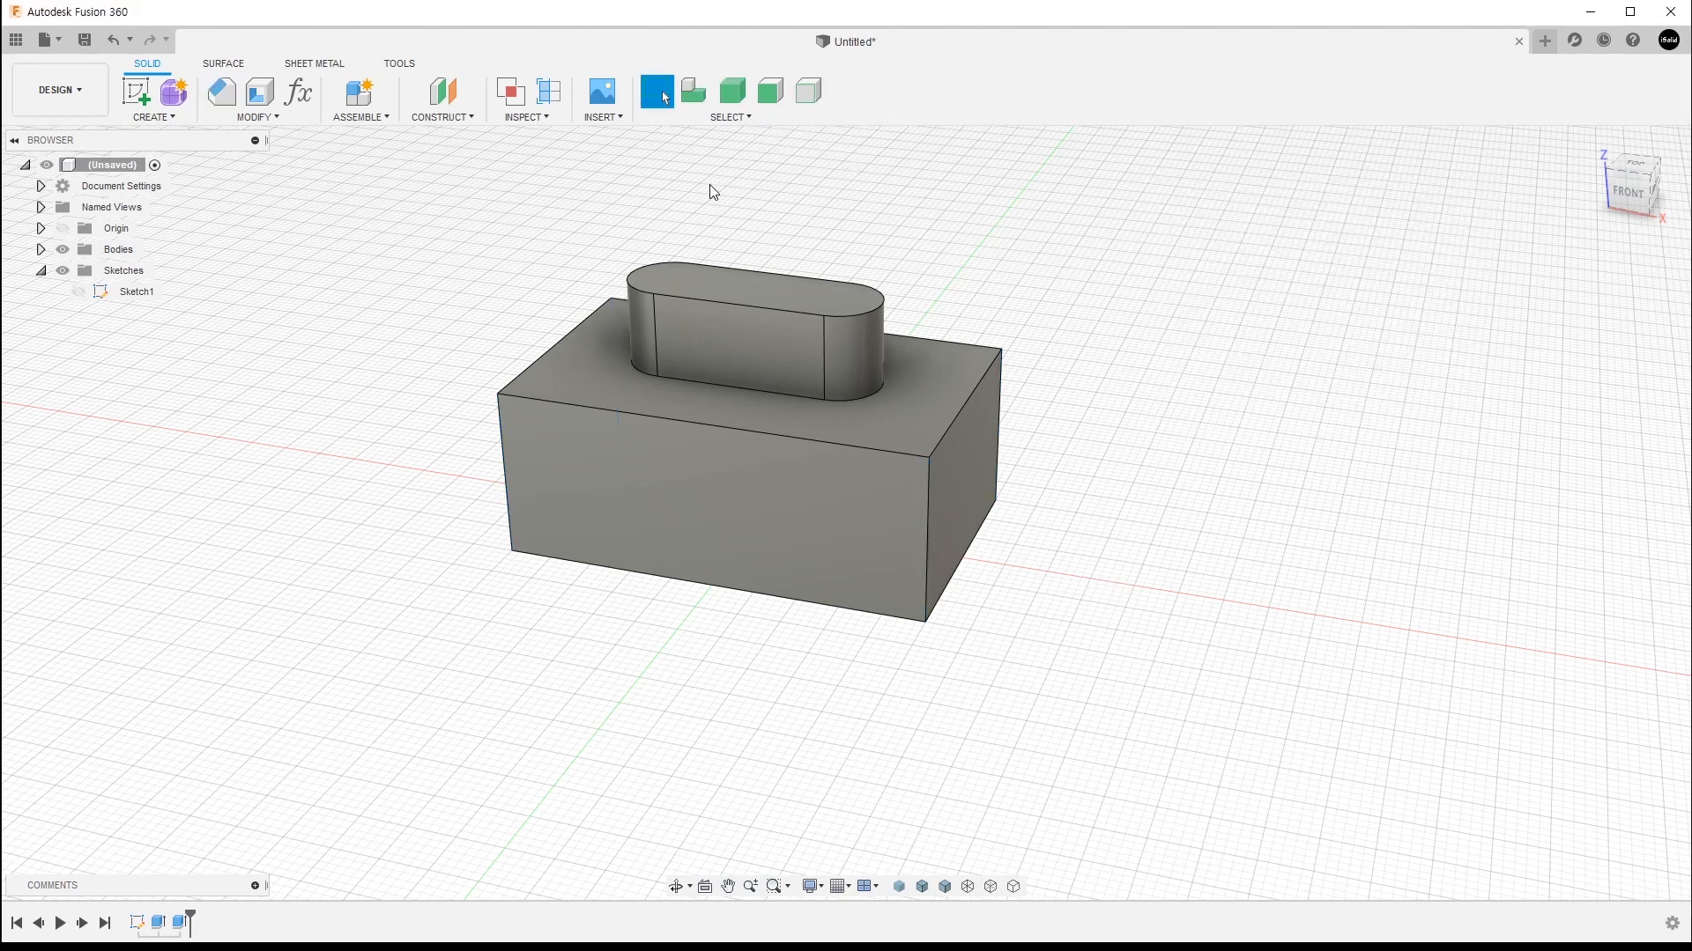
Step: Chamfer the block's four vertical edges by 2 mm Equal Distance, window-selecting them with edge priority
left_click(222, 92)
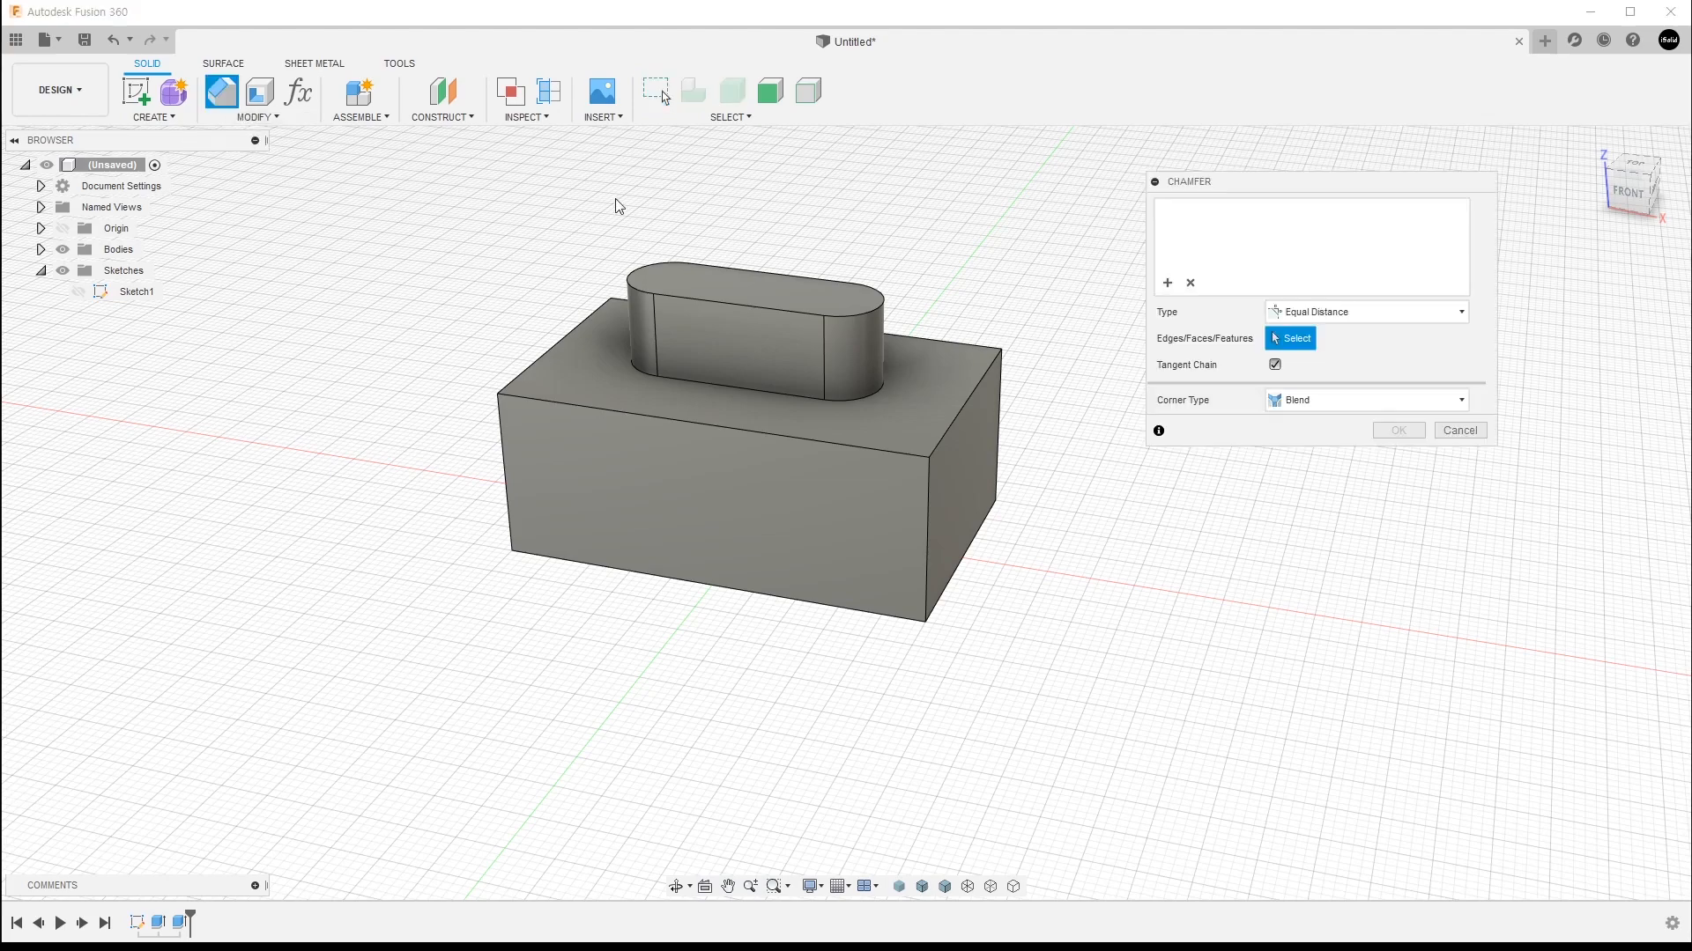
middle_click_drag(1063, 388, 1073, 335, "shift")
left_click_drag(1070, 432, 469, 452)
middle_click_drag(940, 652, 913, 722, "shift")
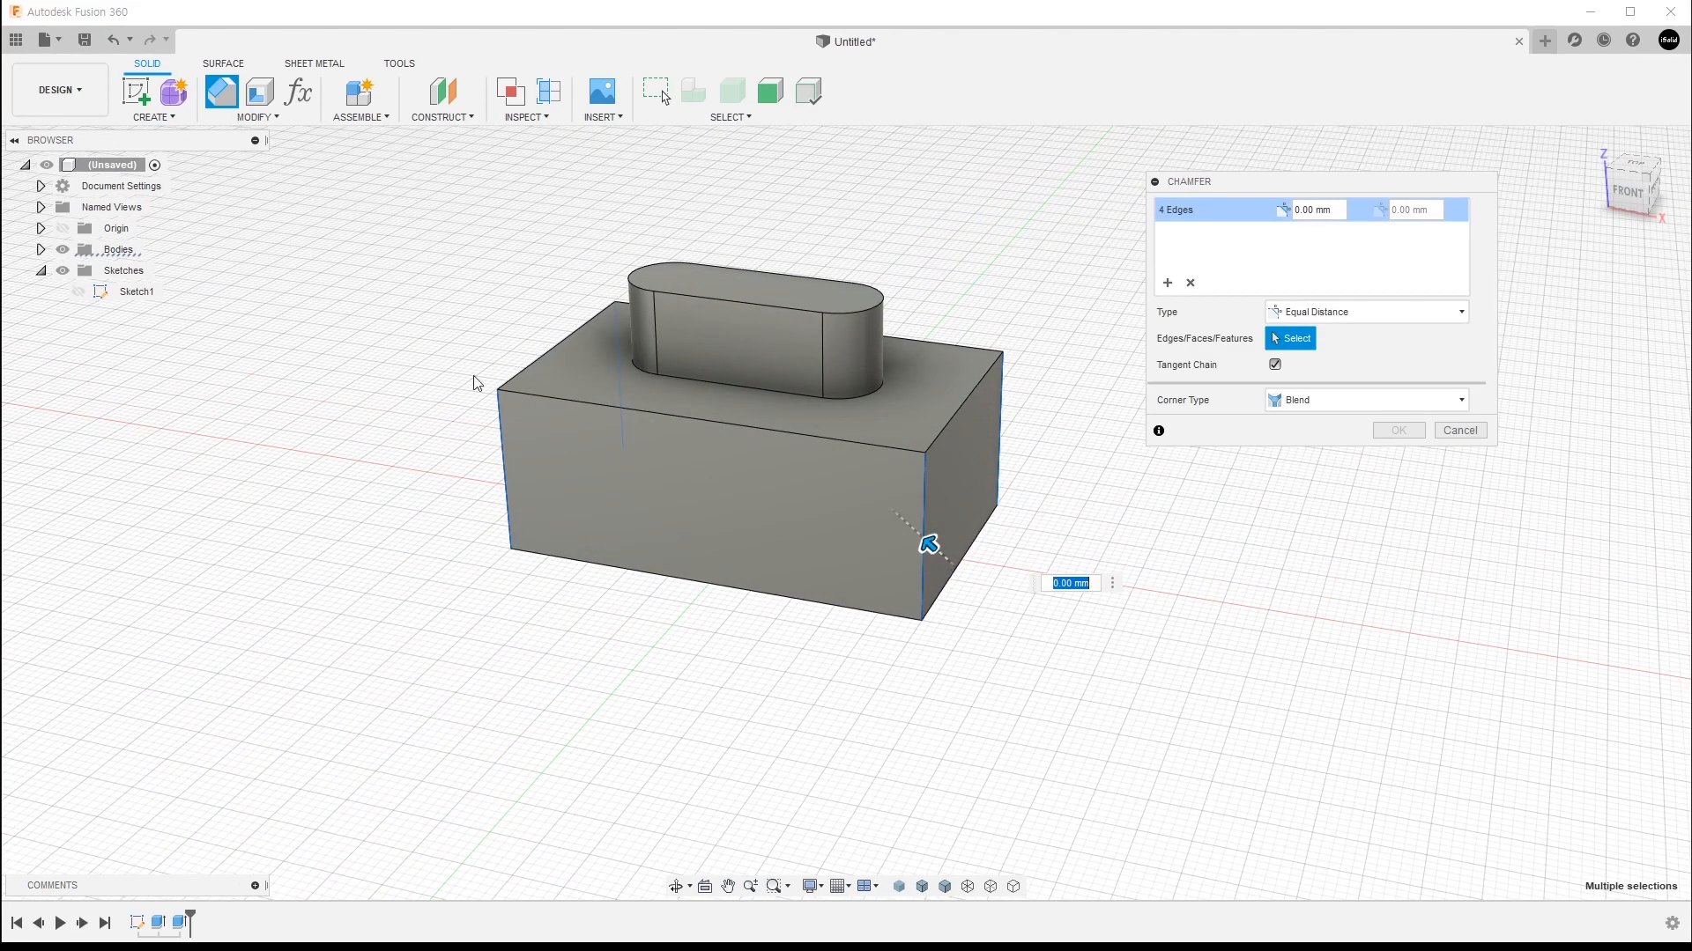
type("2")
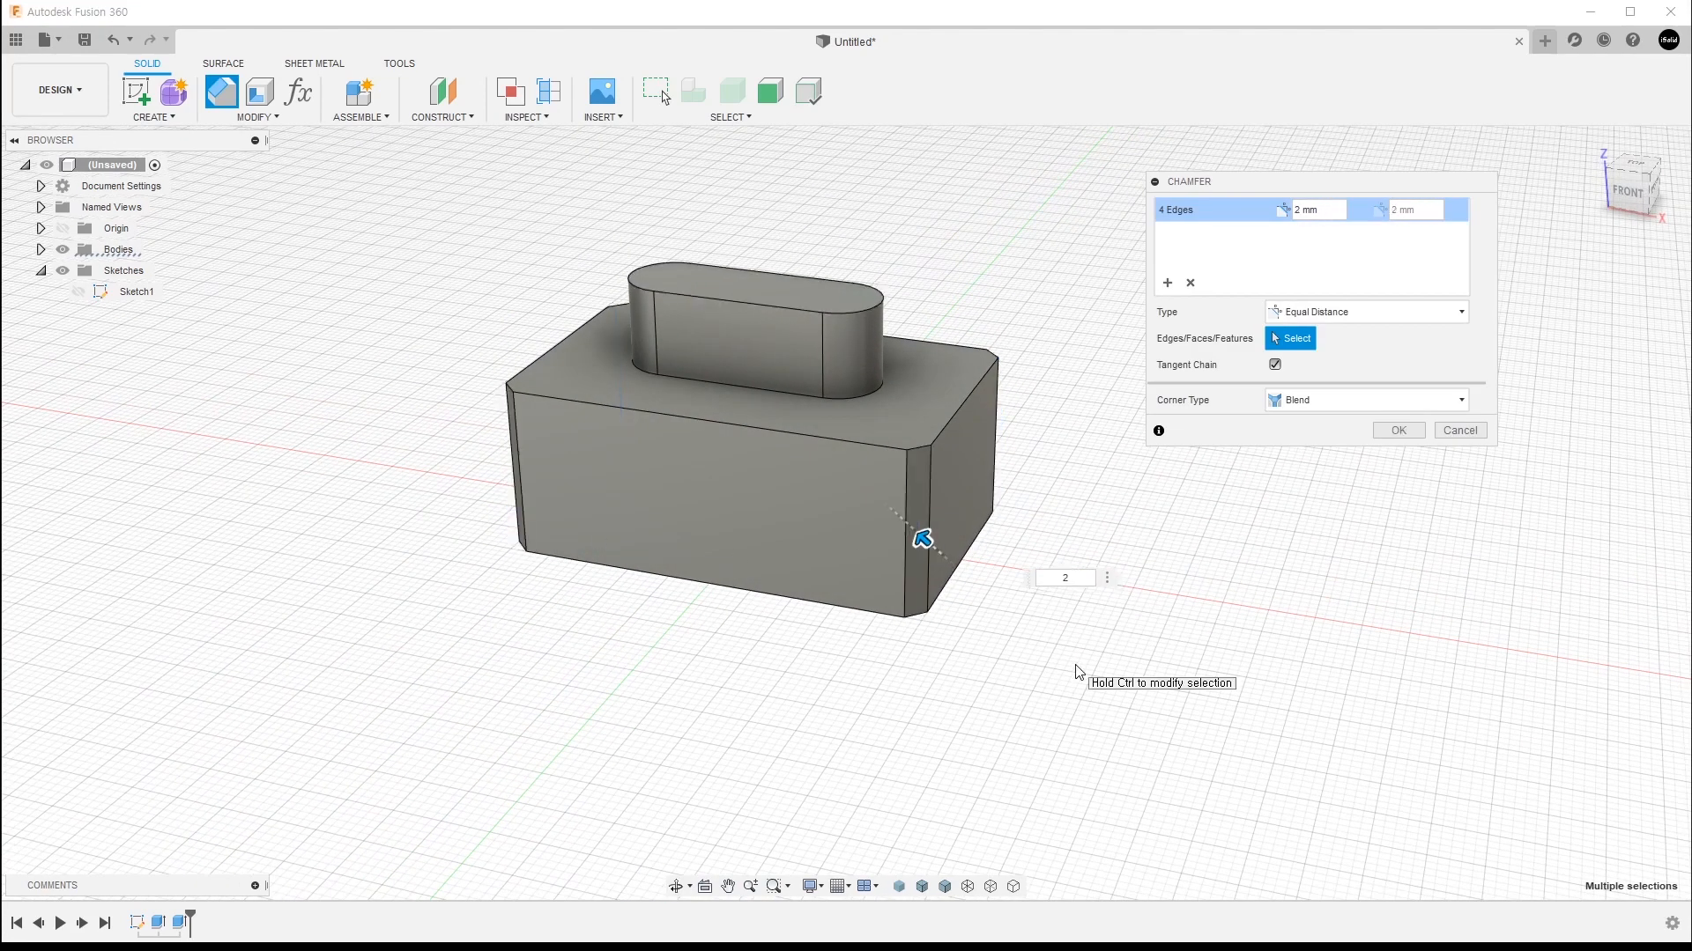
left_click(1397, 431)
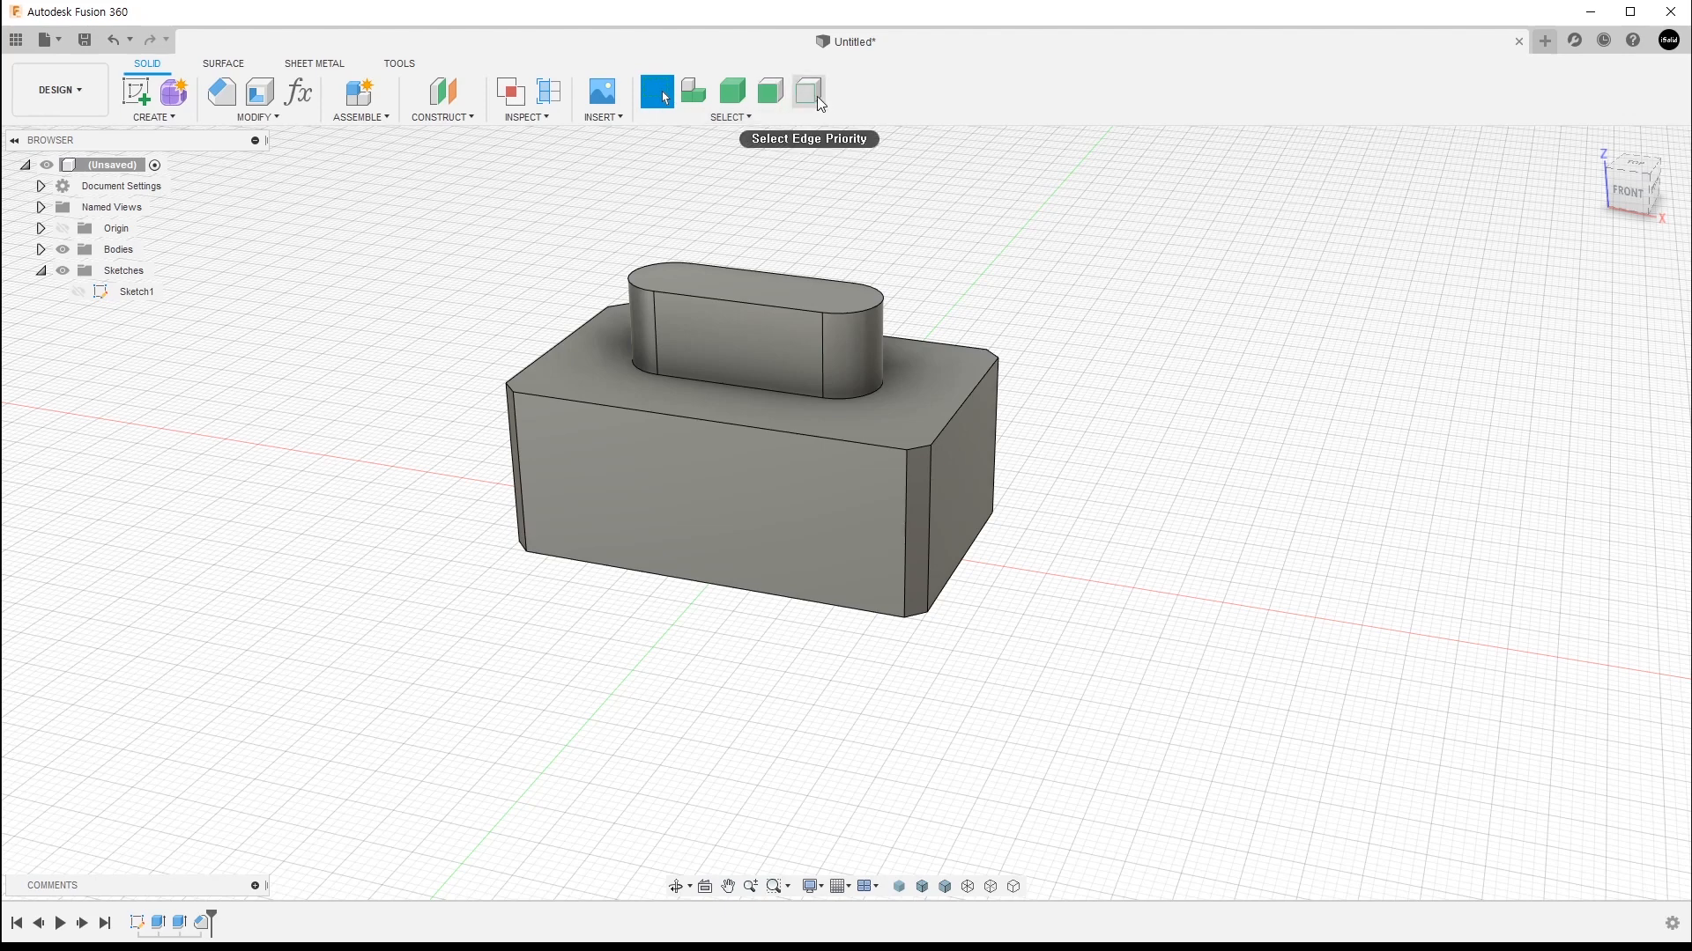
Step: Toggle Select Edge Priority on and off, and start and cancel another chamfer
left_click(800, 81)
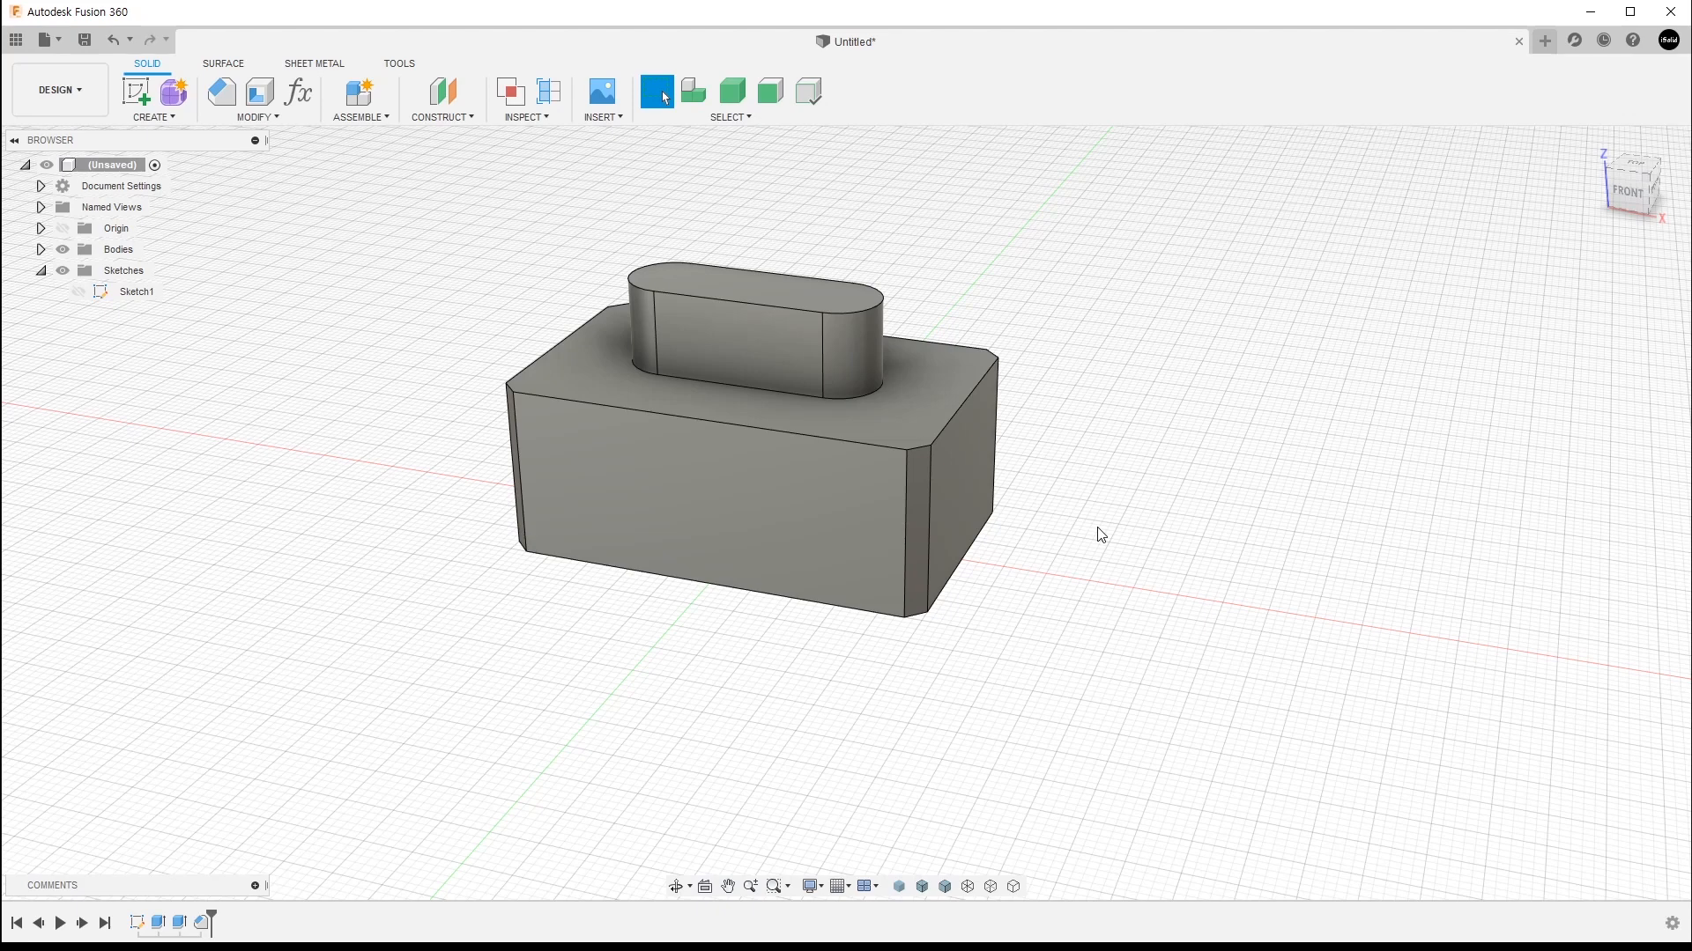
left_click(815, 99)
left_click(222, 96)
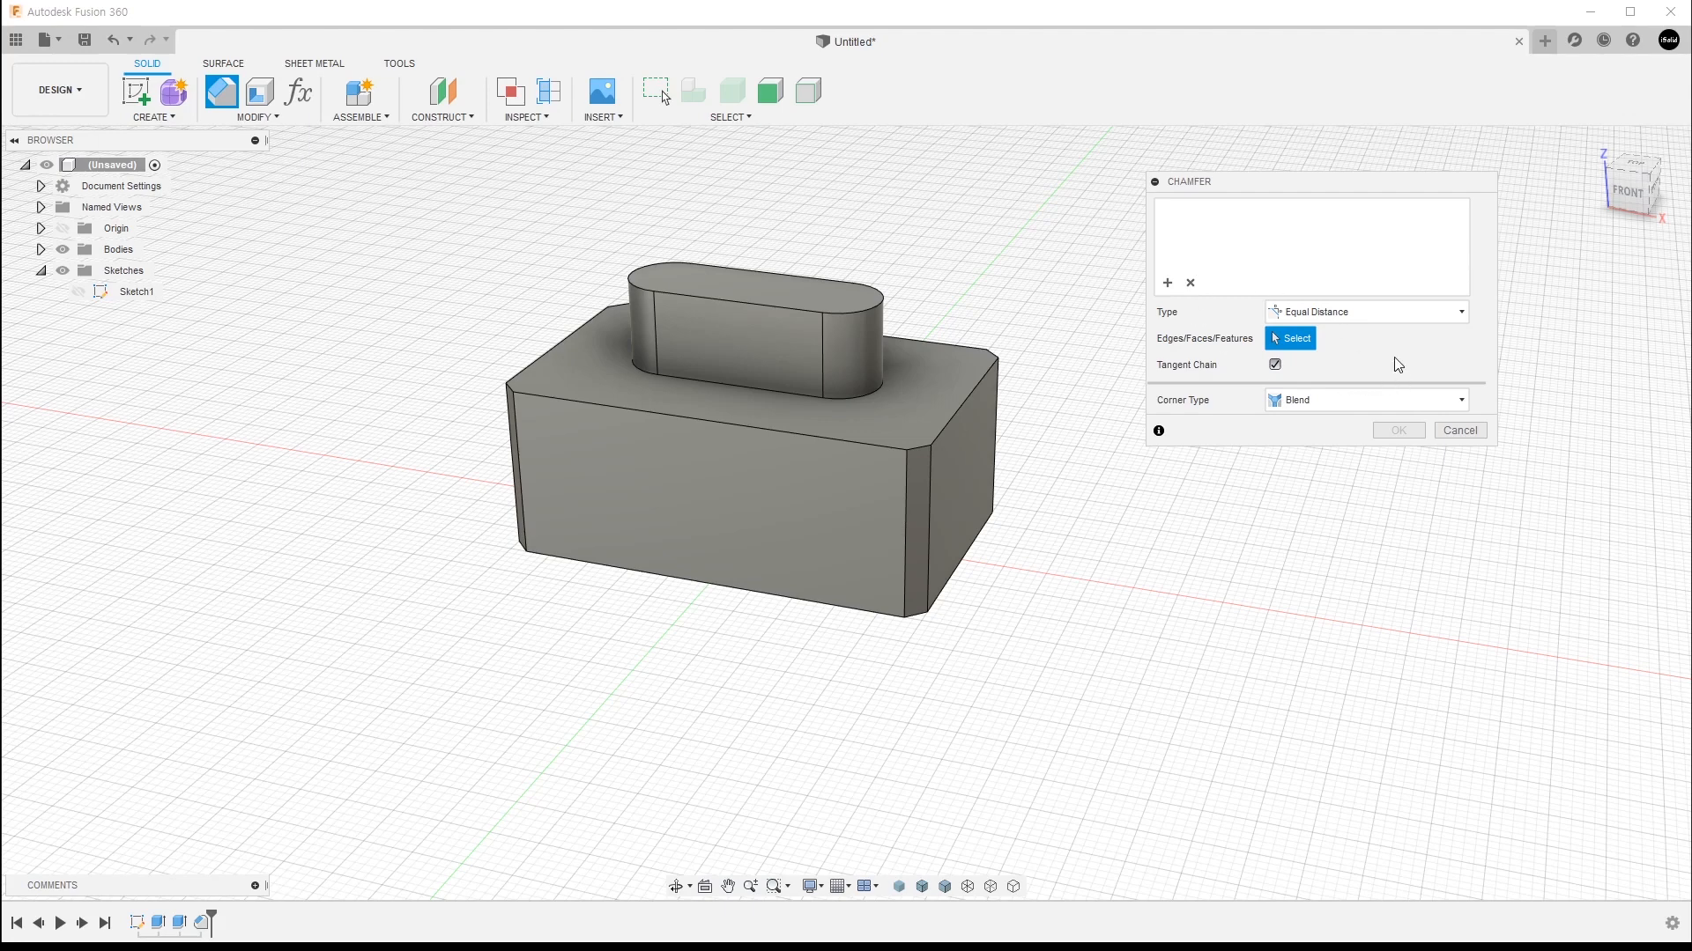
left_click(1460, 432)
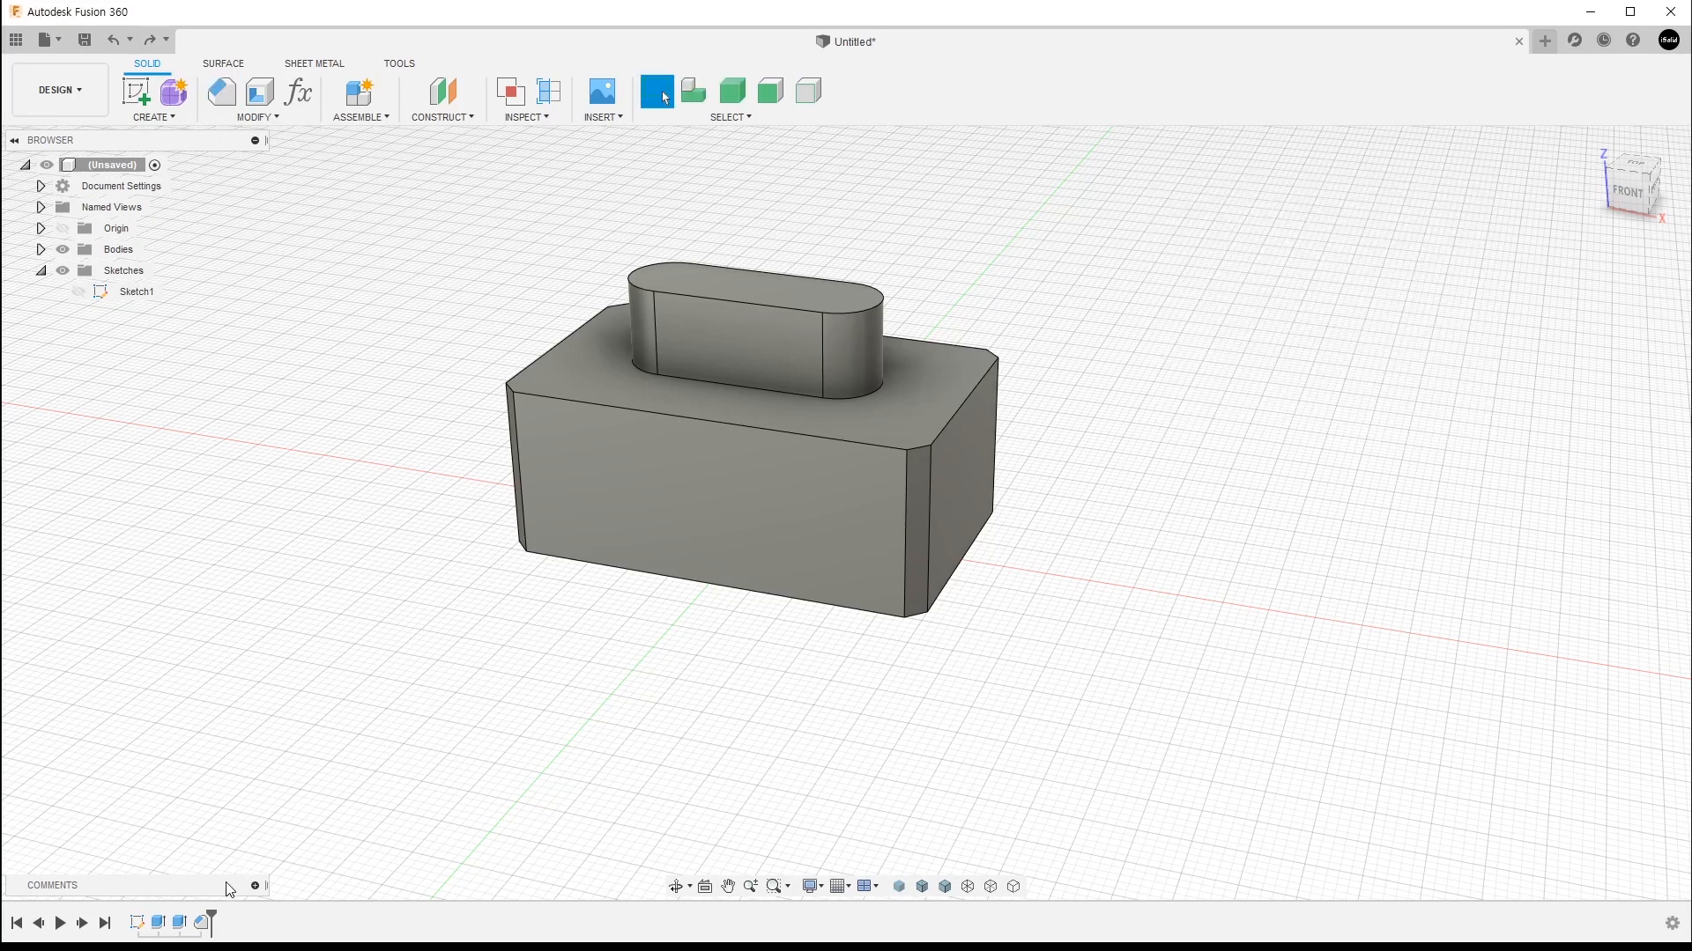
Step: Delete the chamfer feature on the block's four vertical edges
left_click(205, 922)
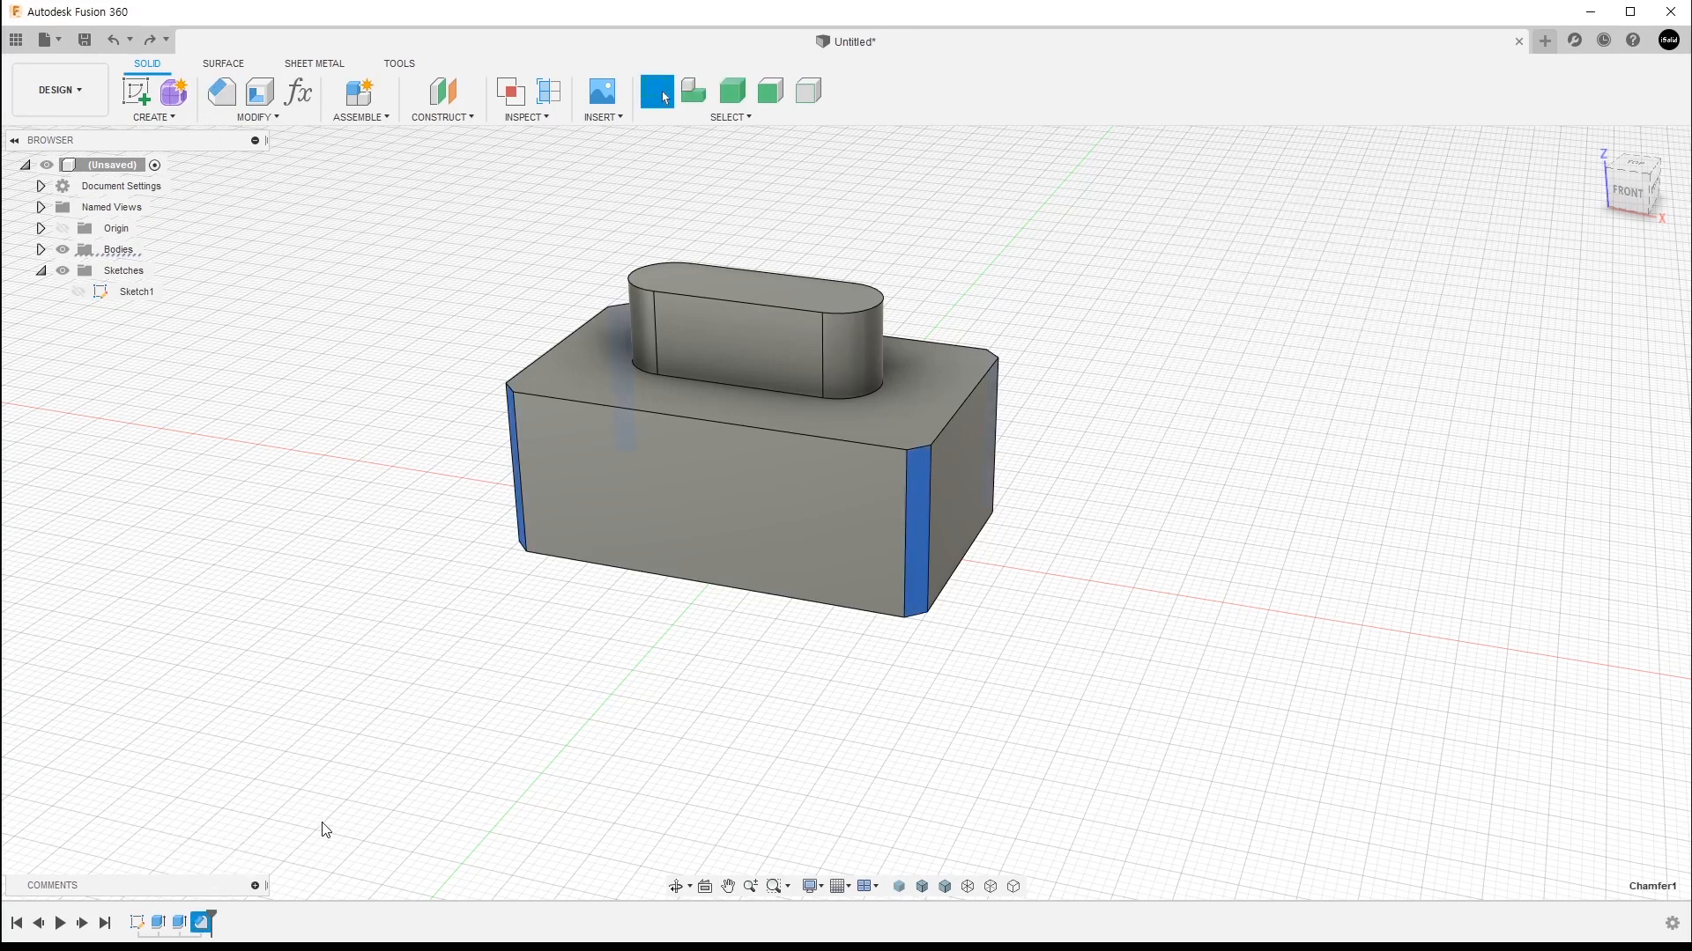
key("Delete")
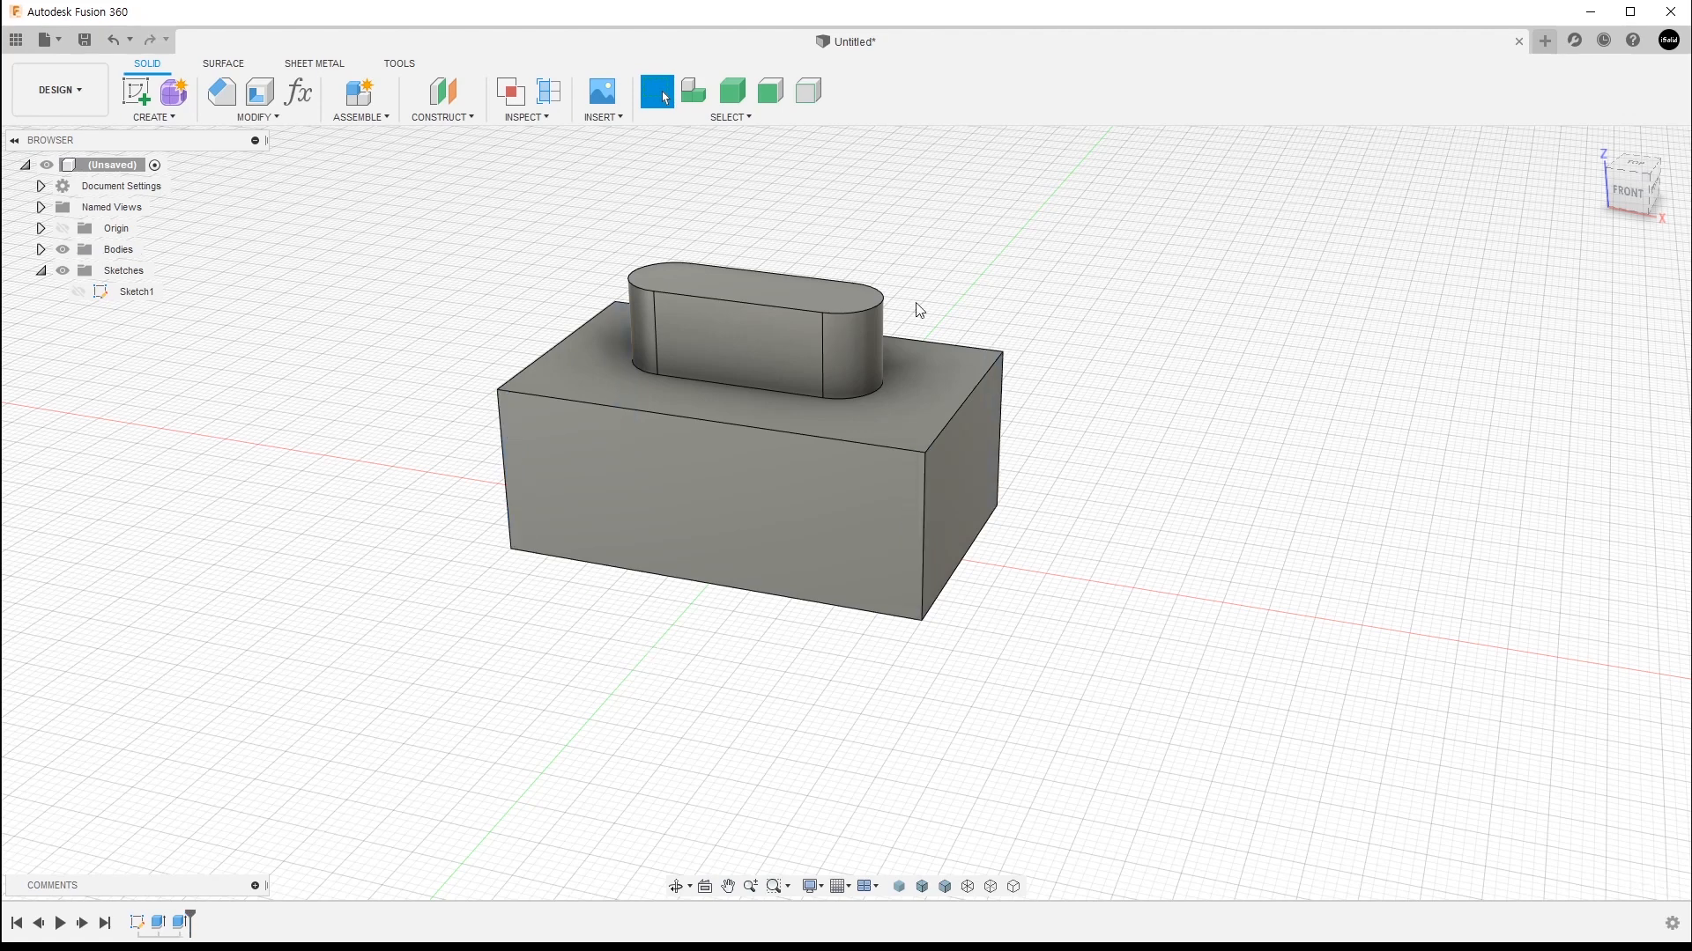
Step: Try a 1 mm Equal Distance chamfer on the slot boss's extrude feature, and remove its selection set
left_click(222, 92)
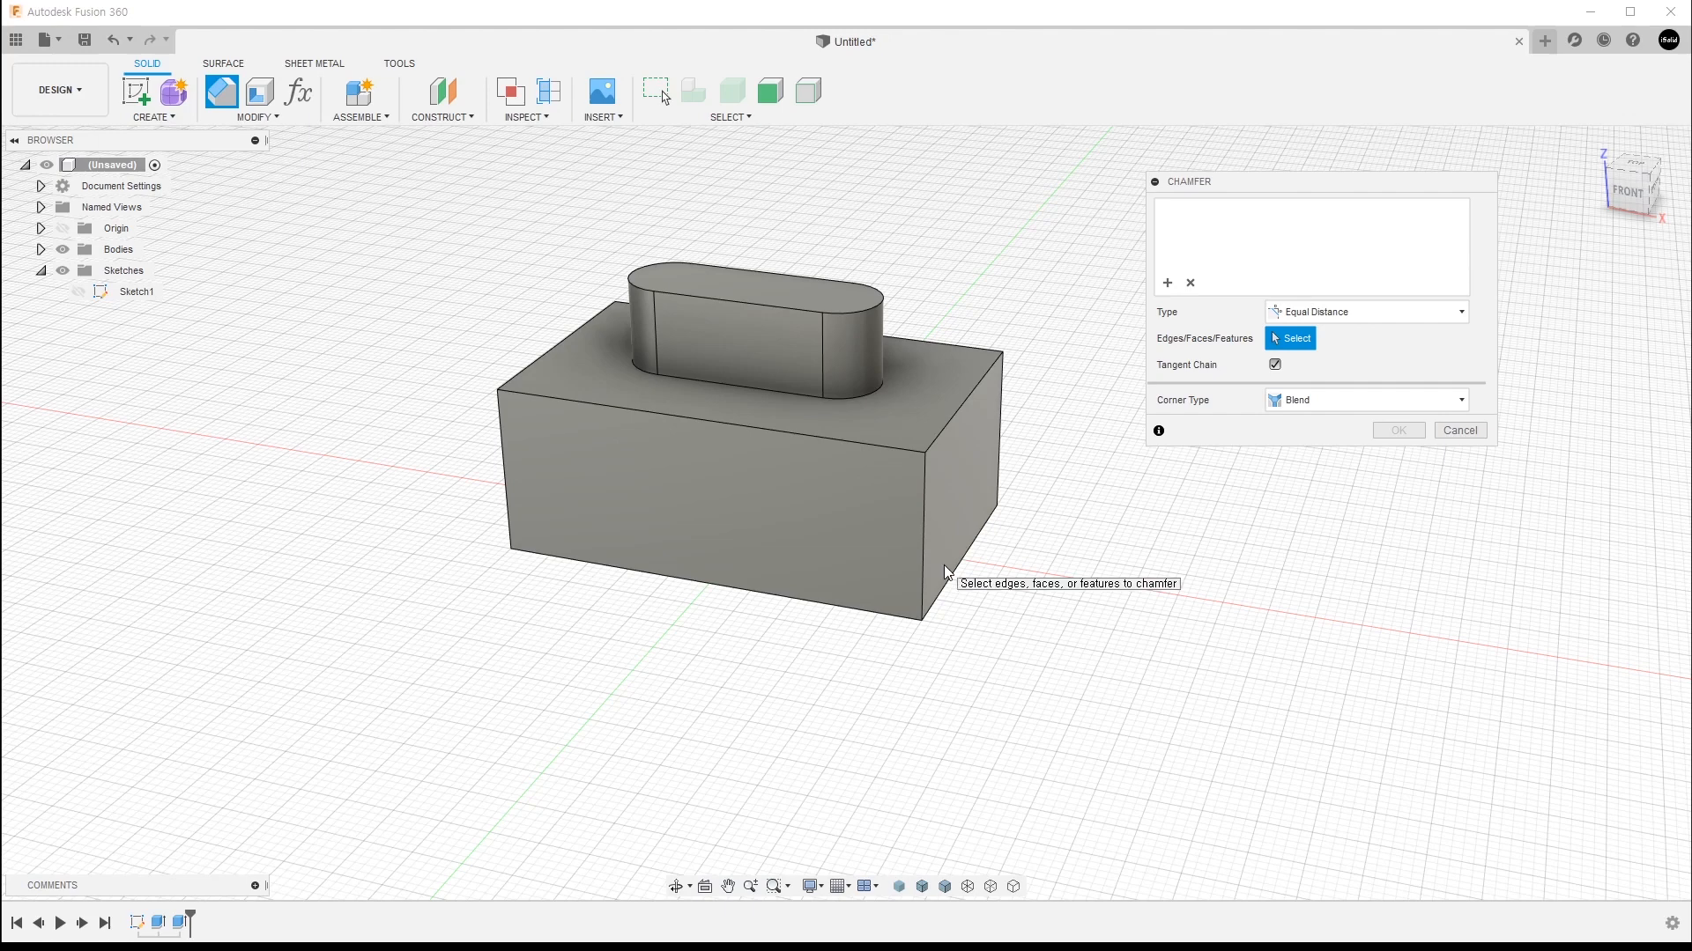
left_click(158, 923)
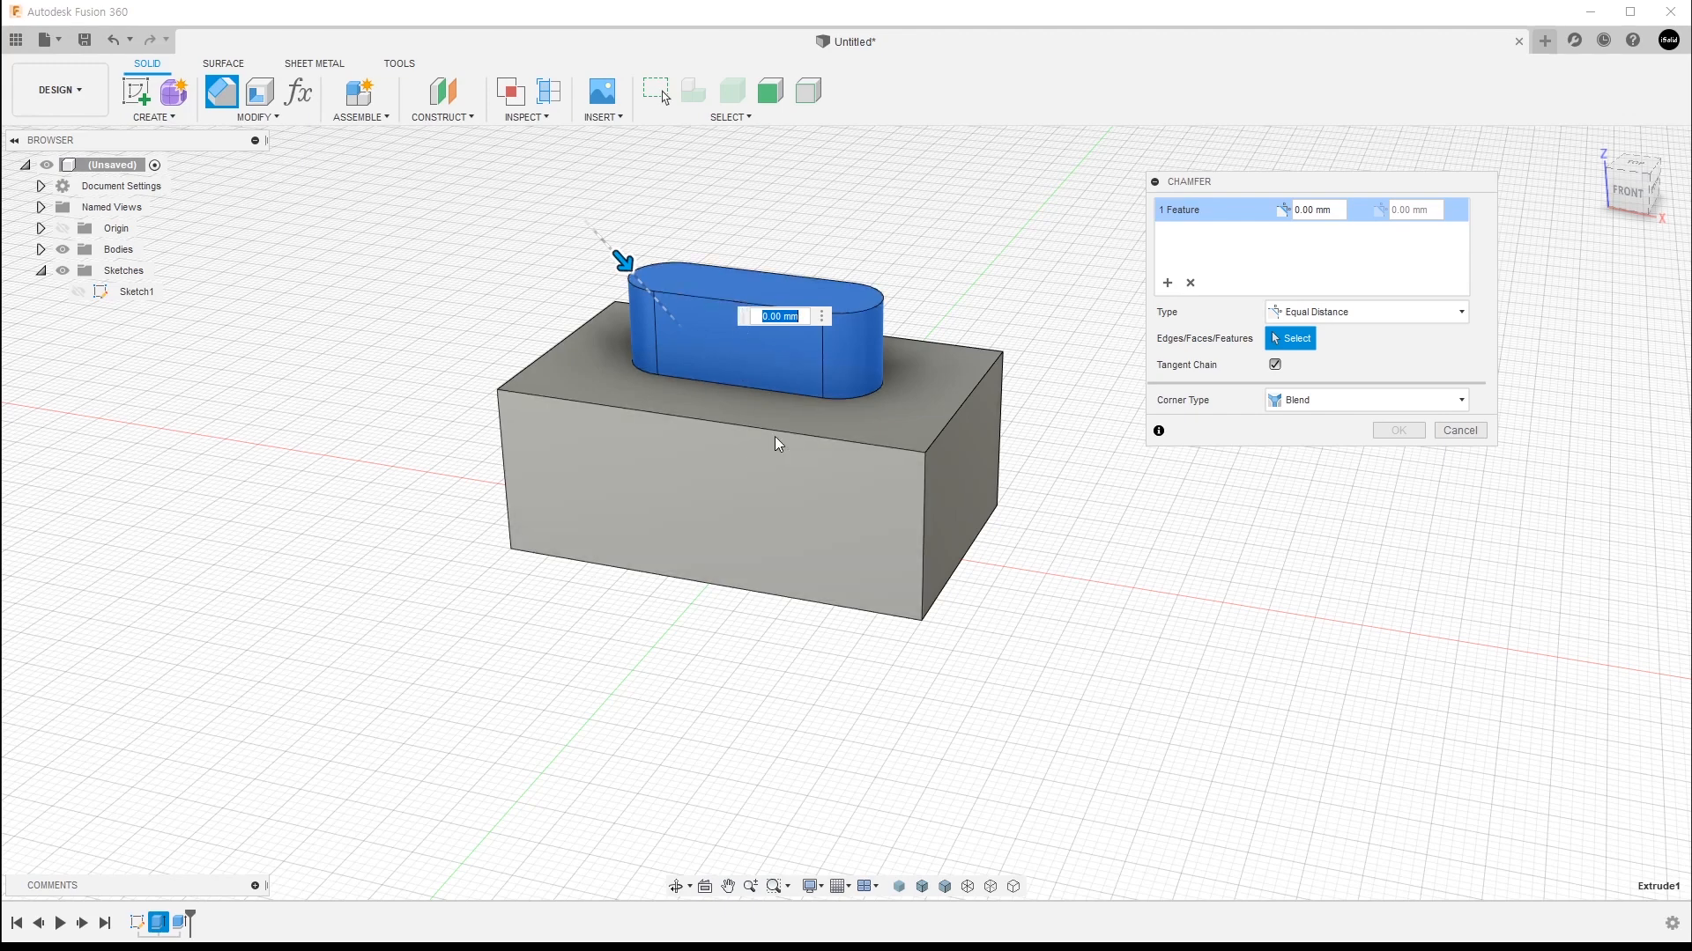
type("1")
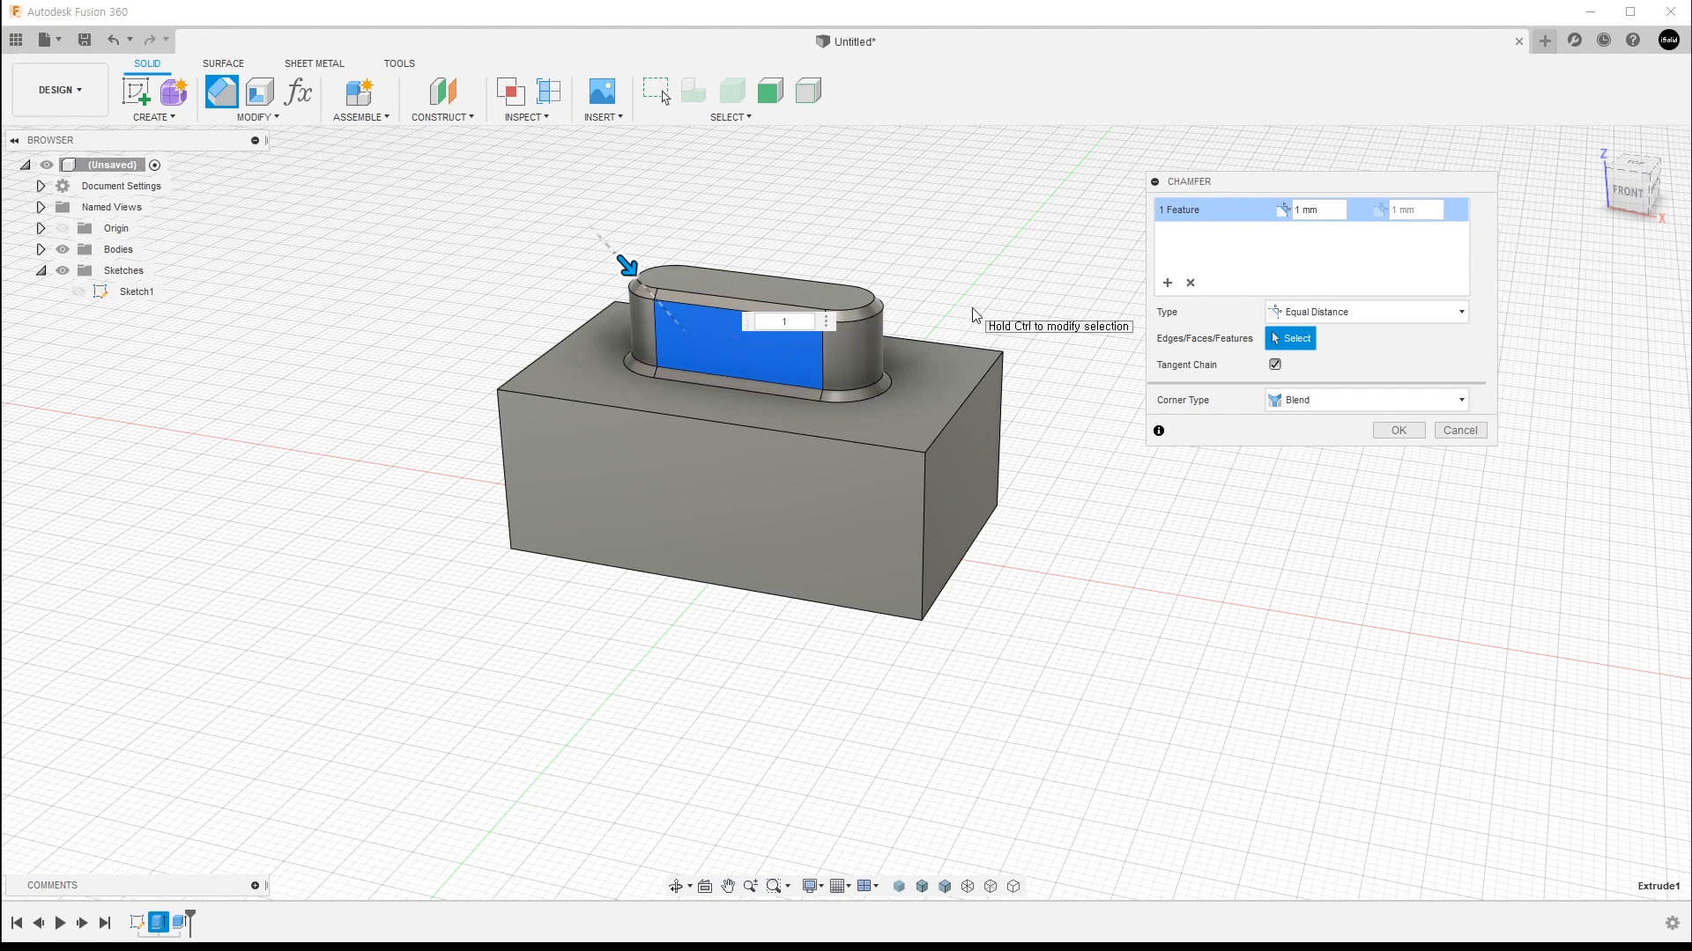
left_click(1191, 283)
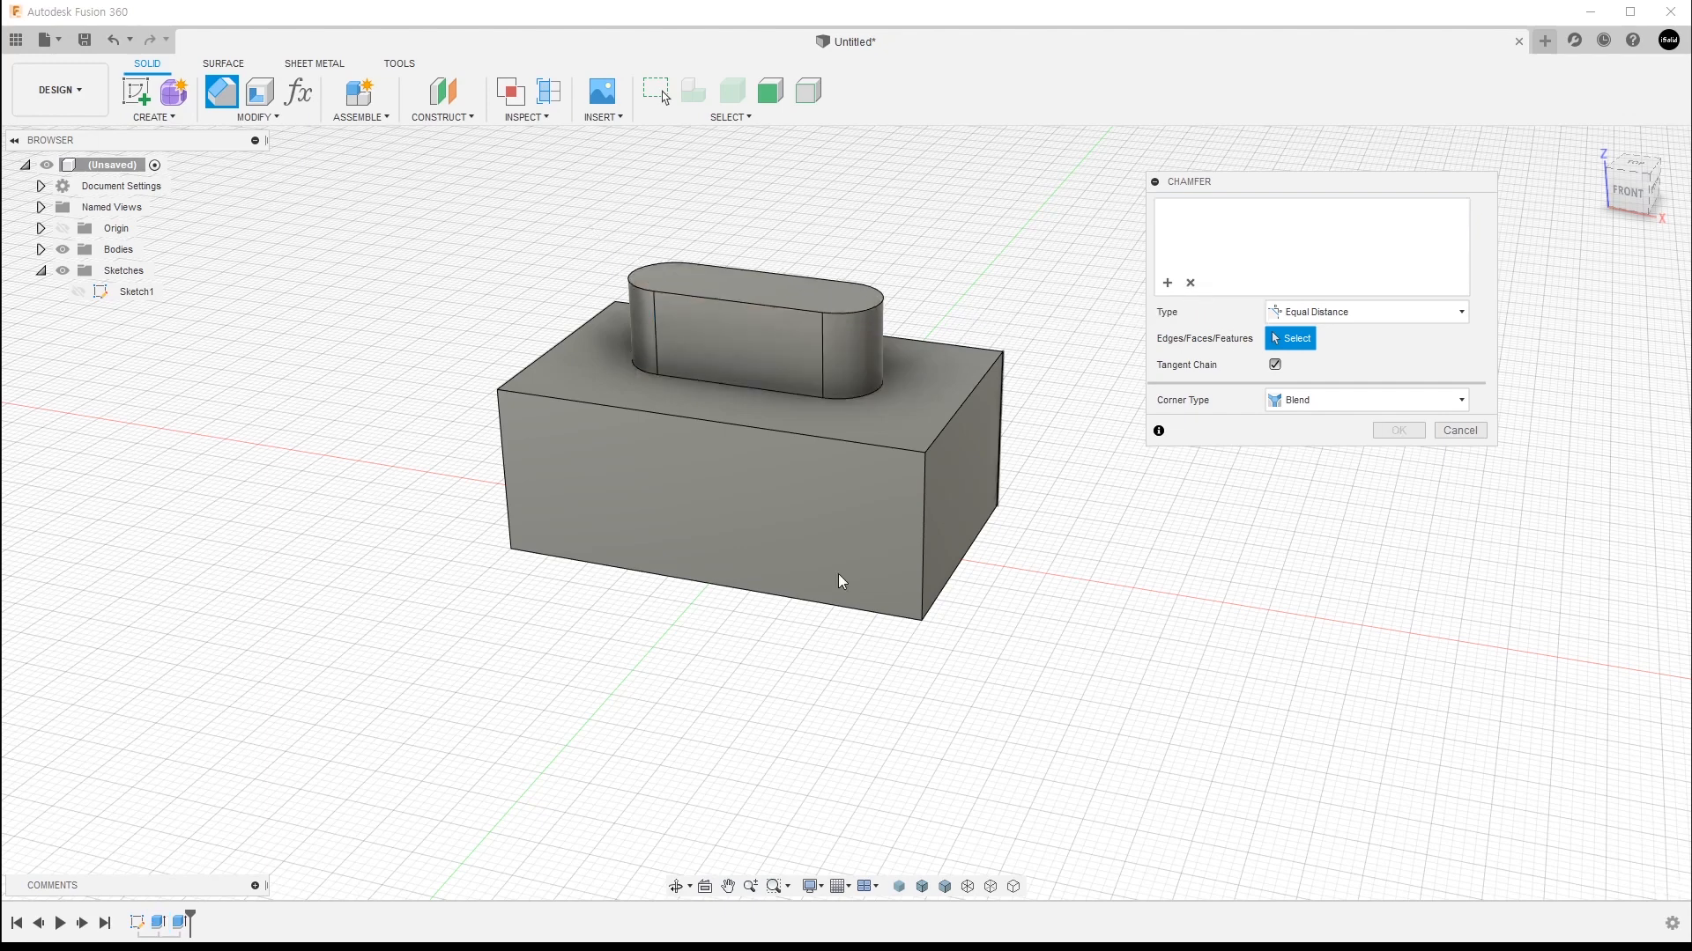
Step: Try a 1 mm Equal Distance chamfer on the block's extrude feature, and remove its selection set
left_click(181, 923)
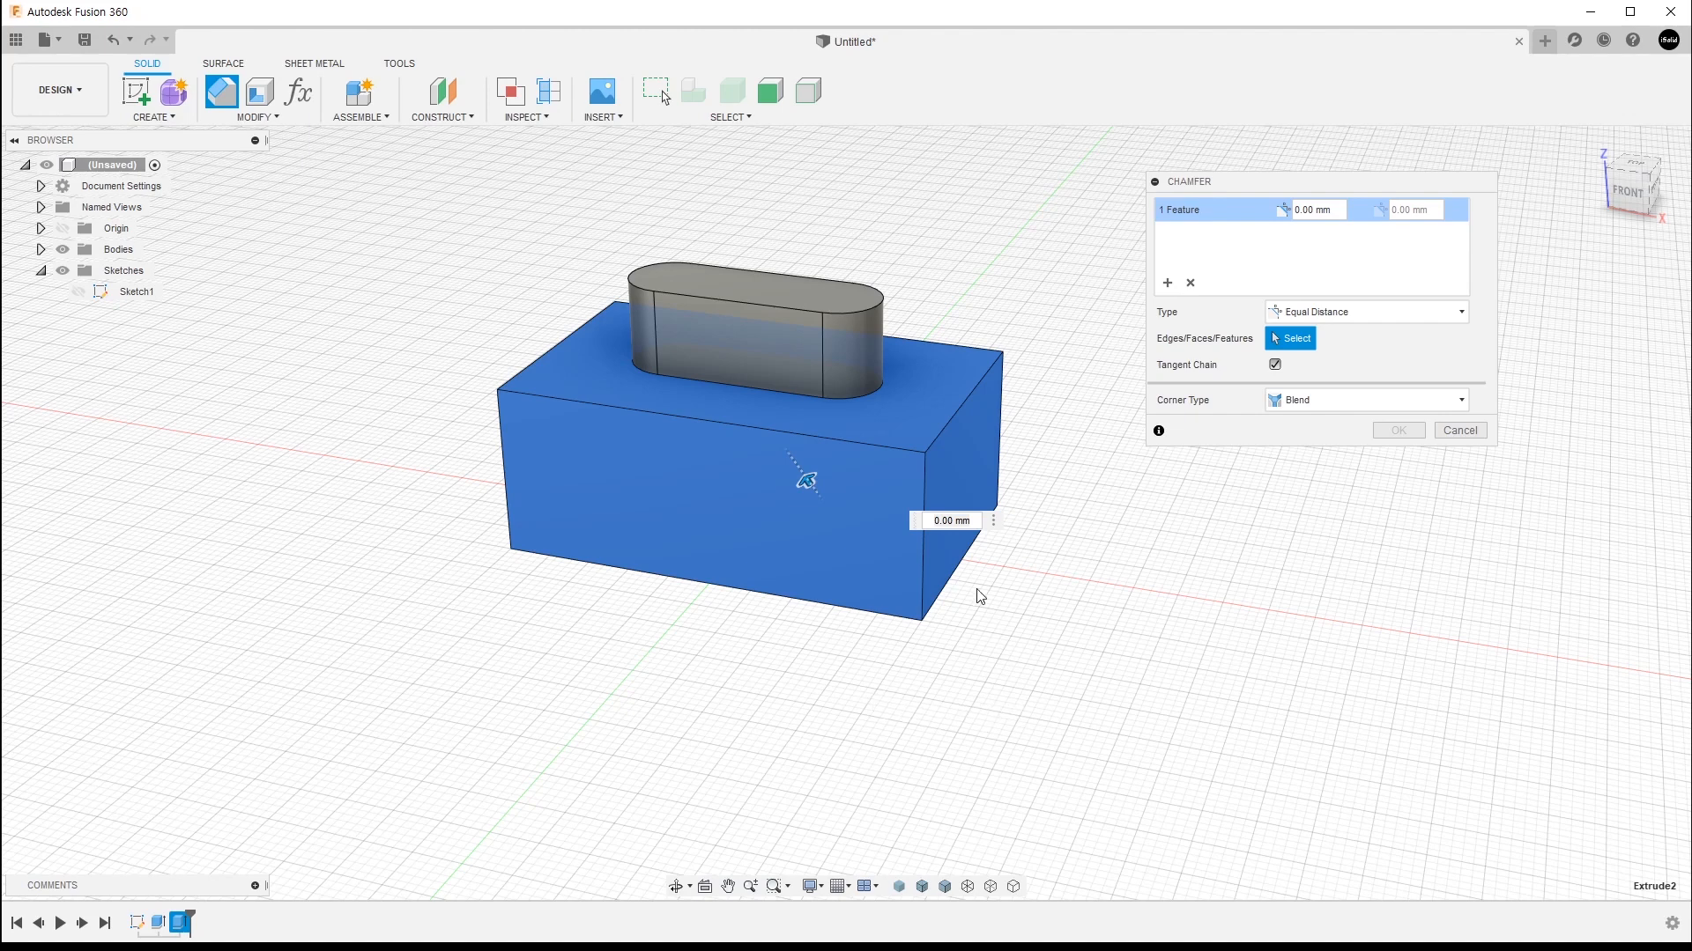
left_click(925, 524)
type("1")
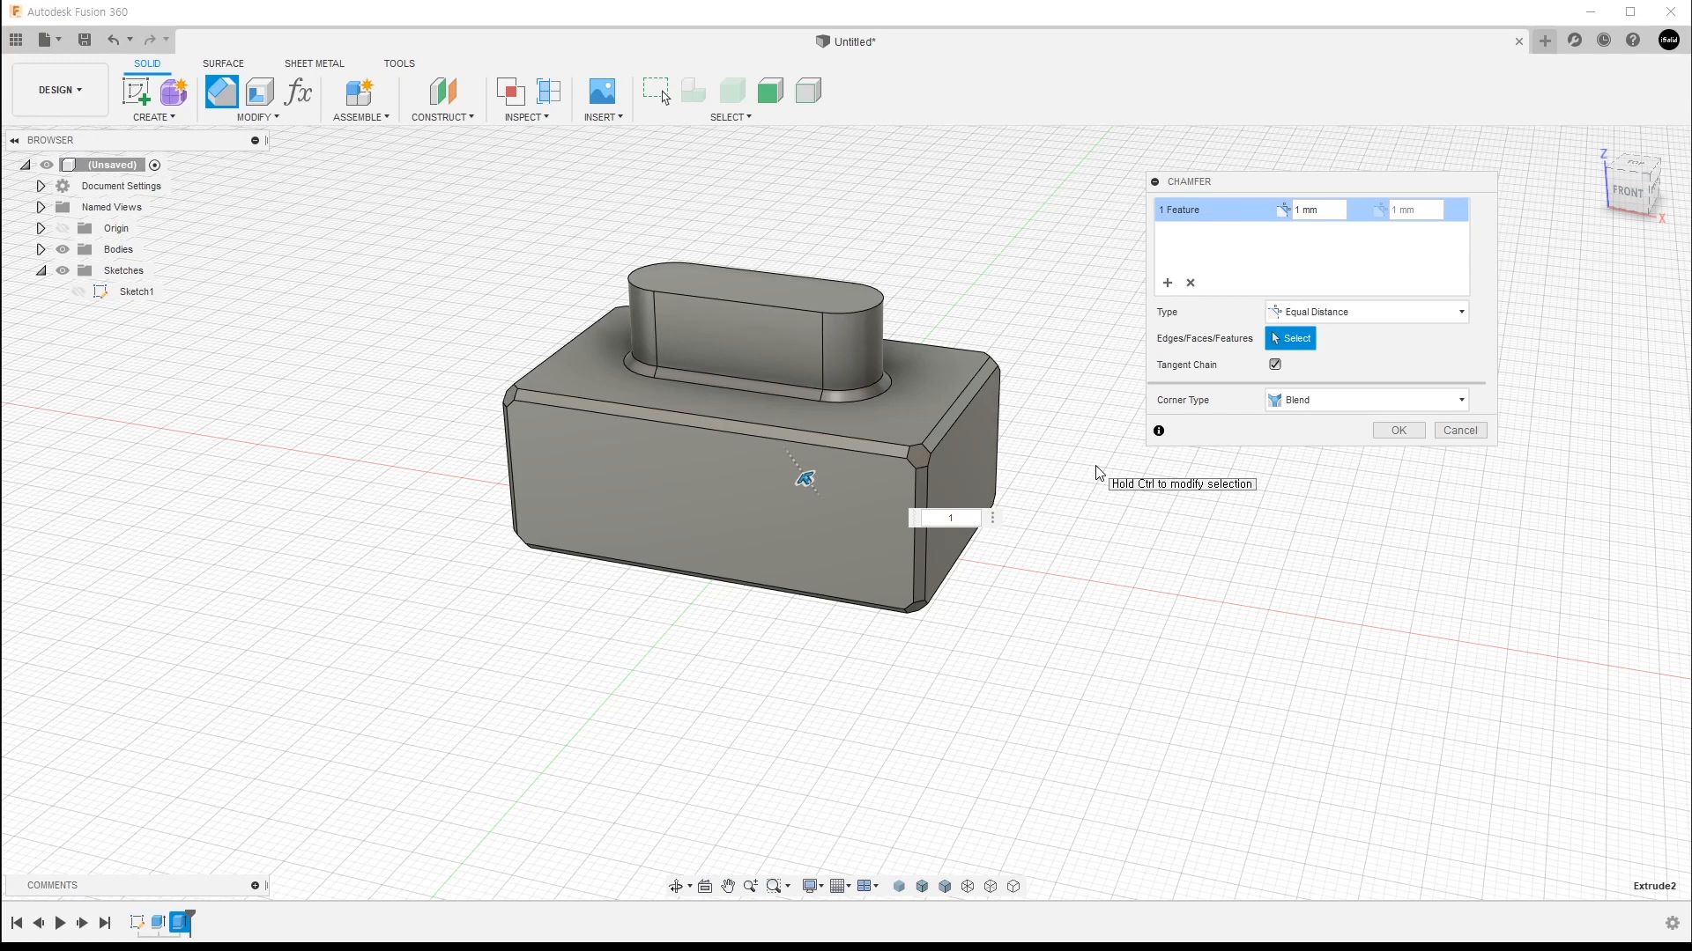
left_click(1190, 283)
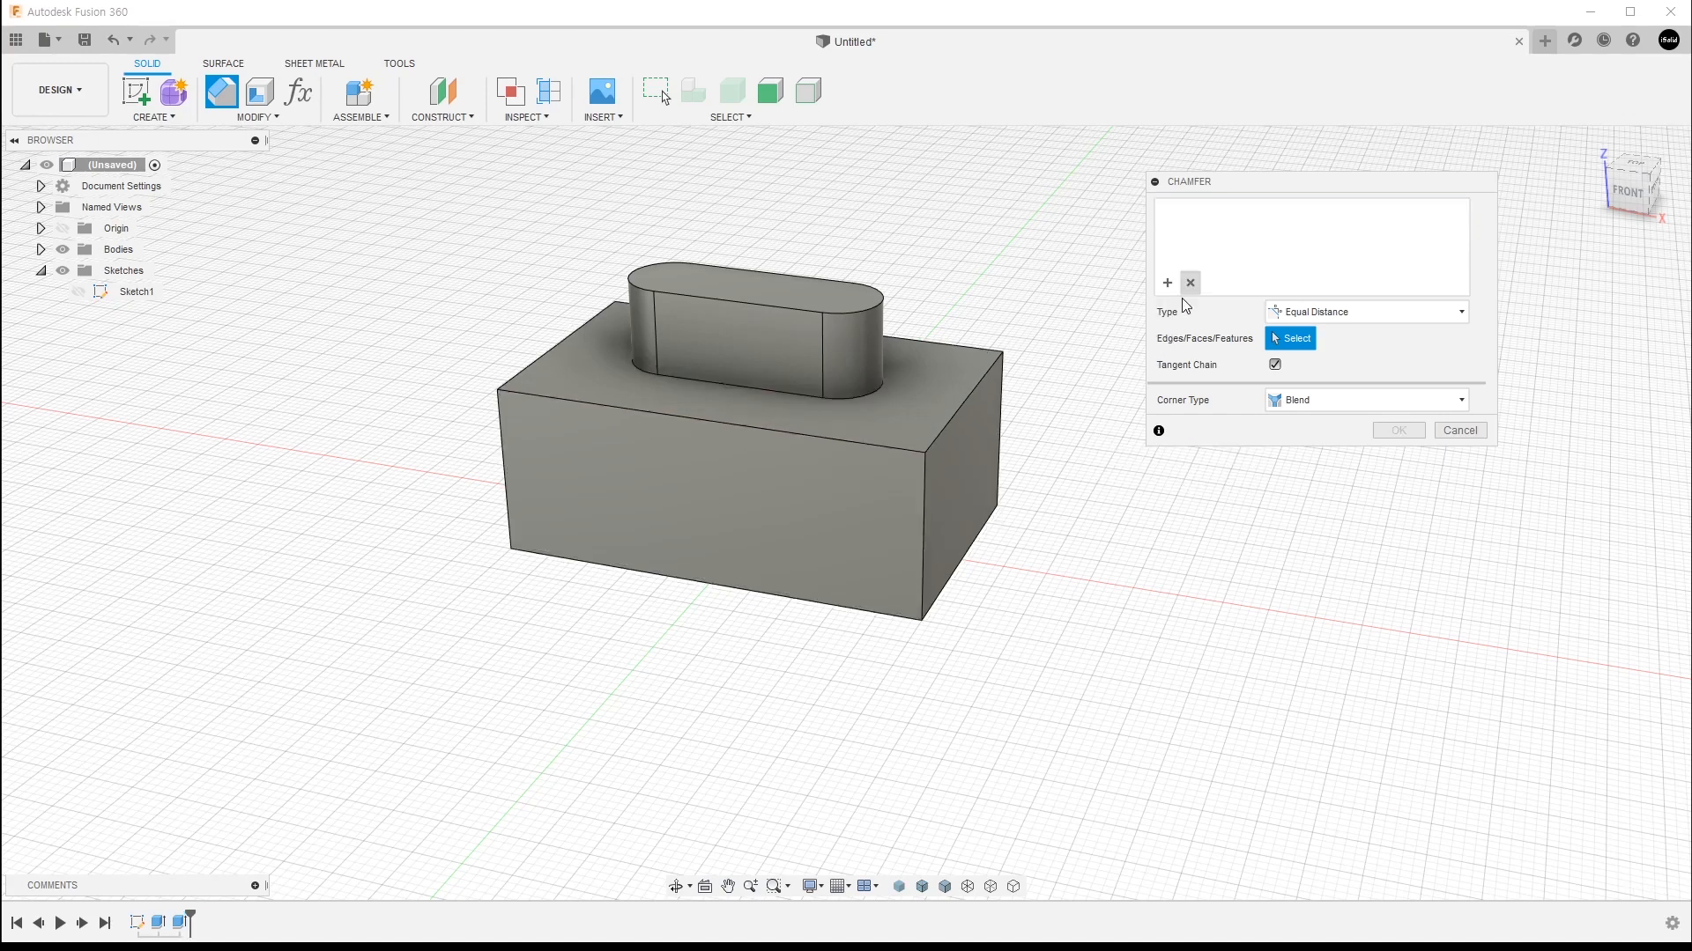
Step: Try a 1 mm chamfer on the boss and block extrude features together in one selection set, and remove the set
left_click(162, 921)
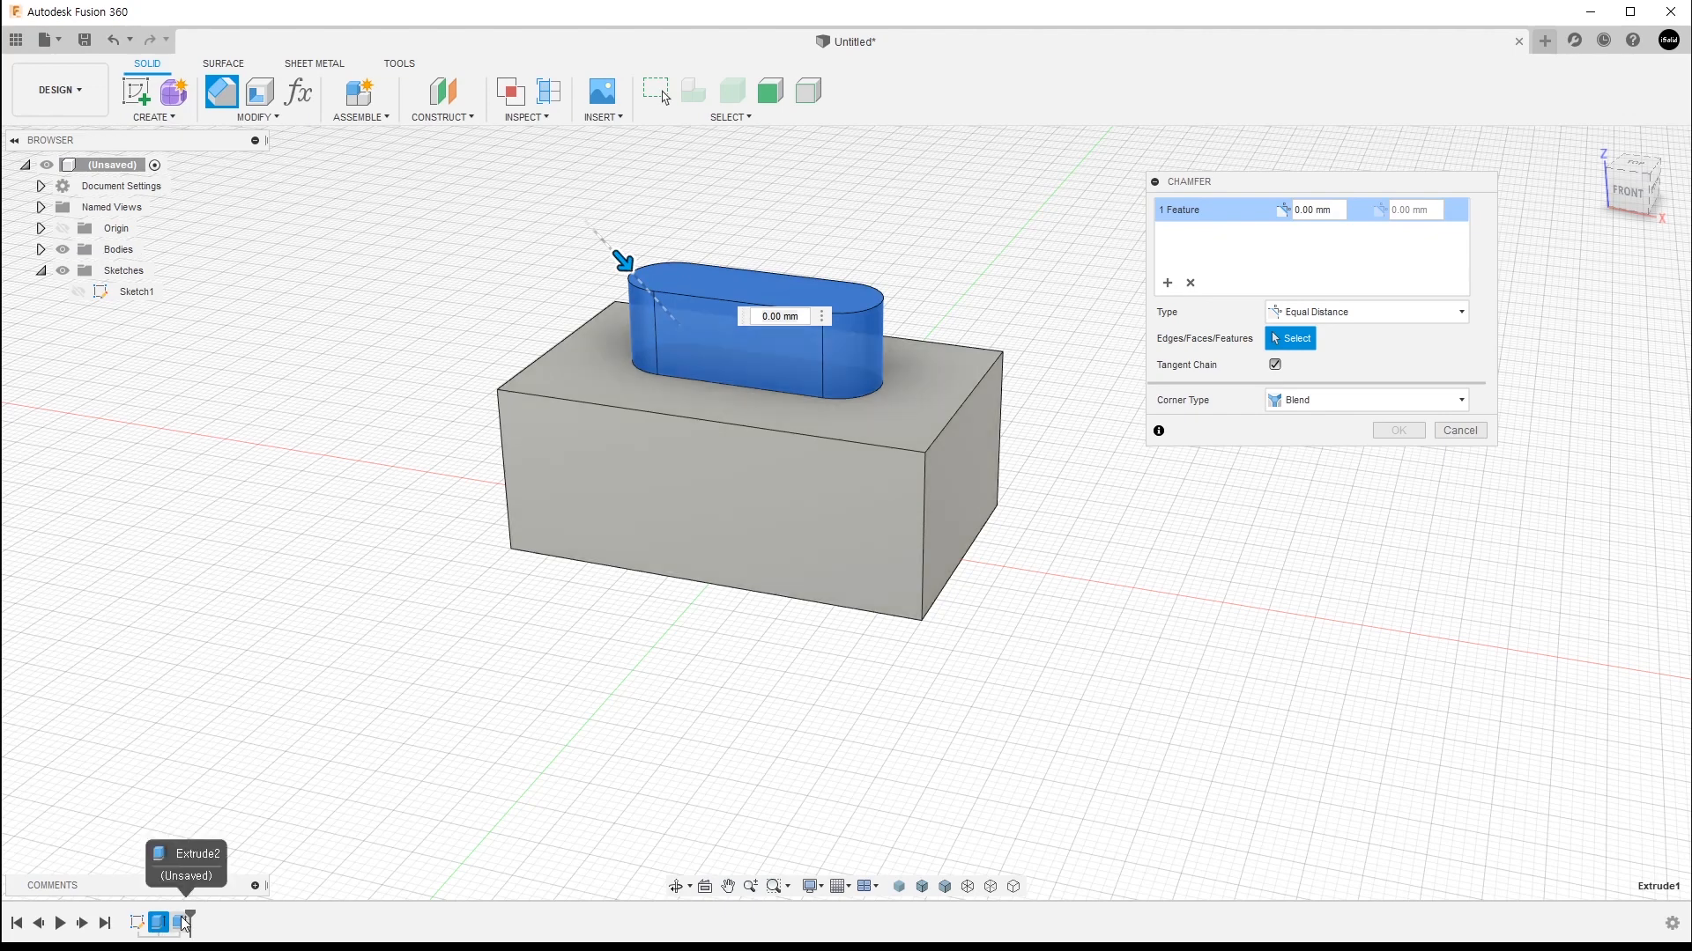
left_click(183, 921)
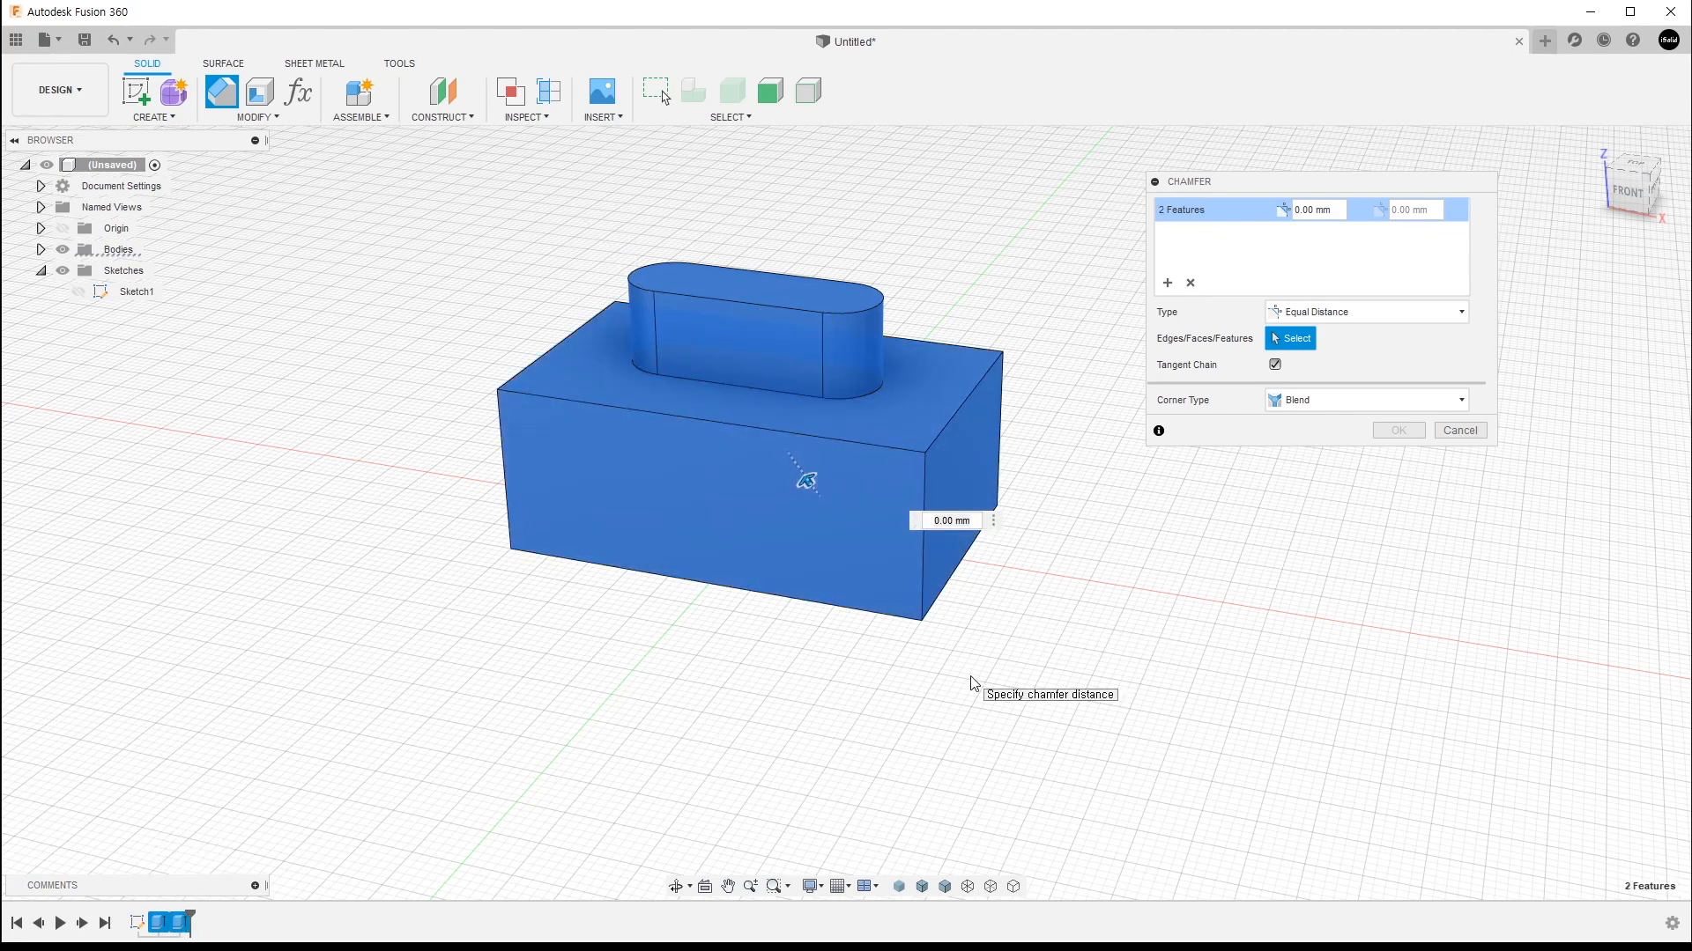
left_click(1321, 210)
type("1")
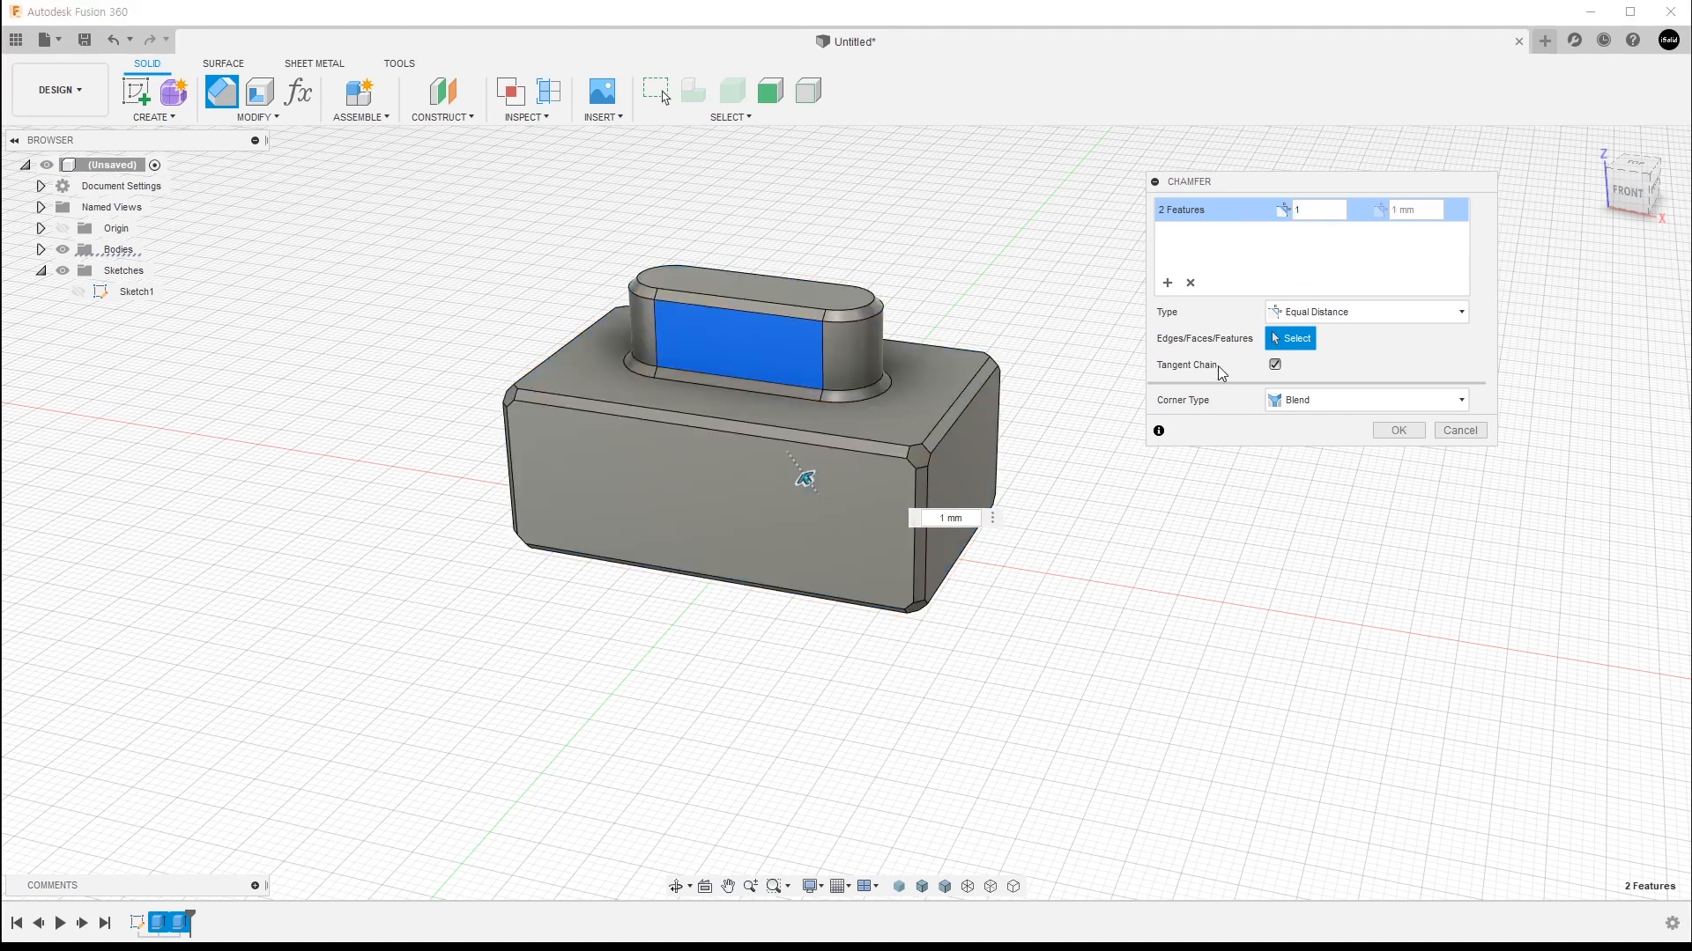
left_click(1191, 283)
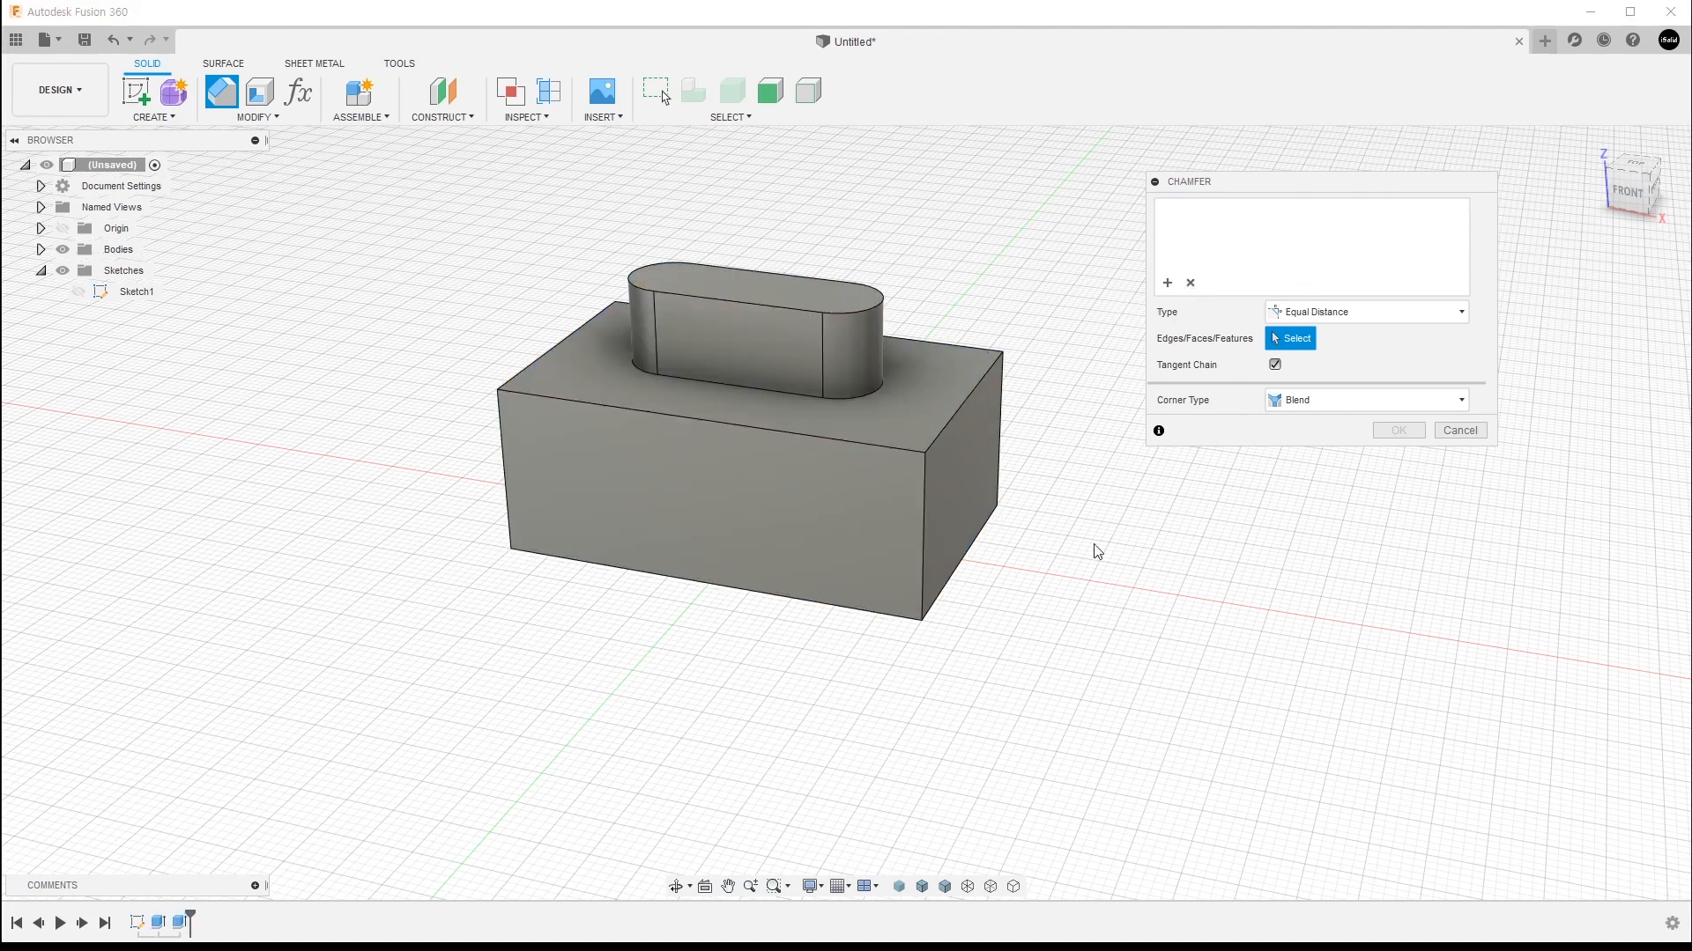
Step: Try a 1 mm chamfer on the boss feature, extend the same selection set with the block feature, and remove the set
left_click(158, 922)
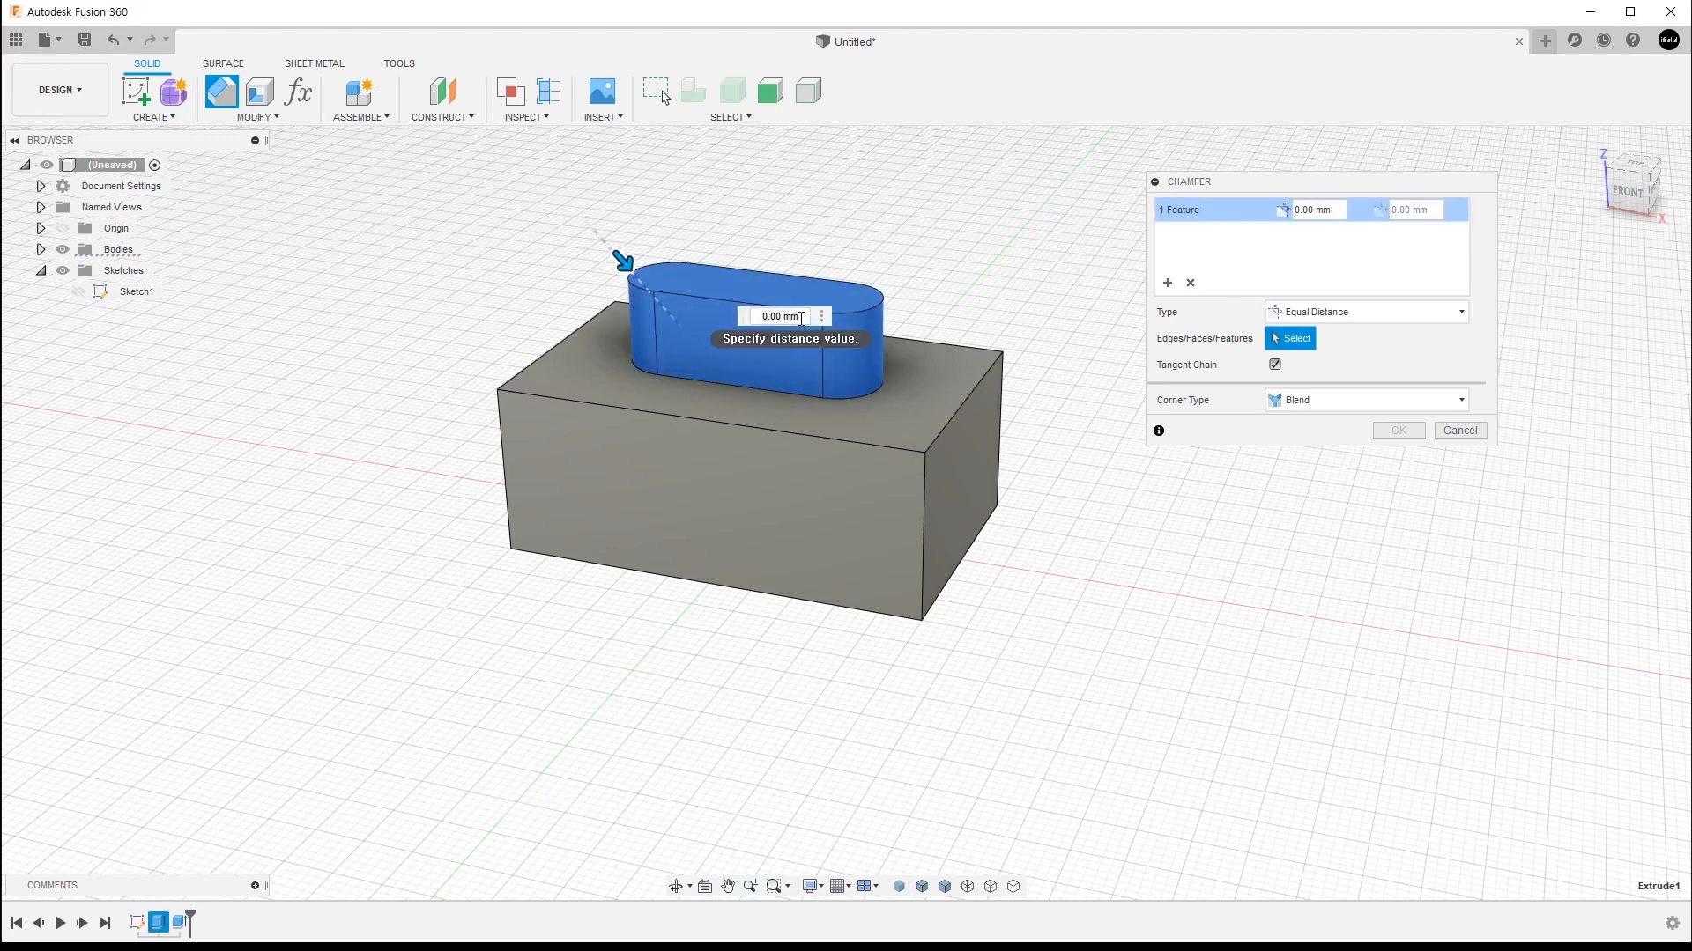
type("1")
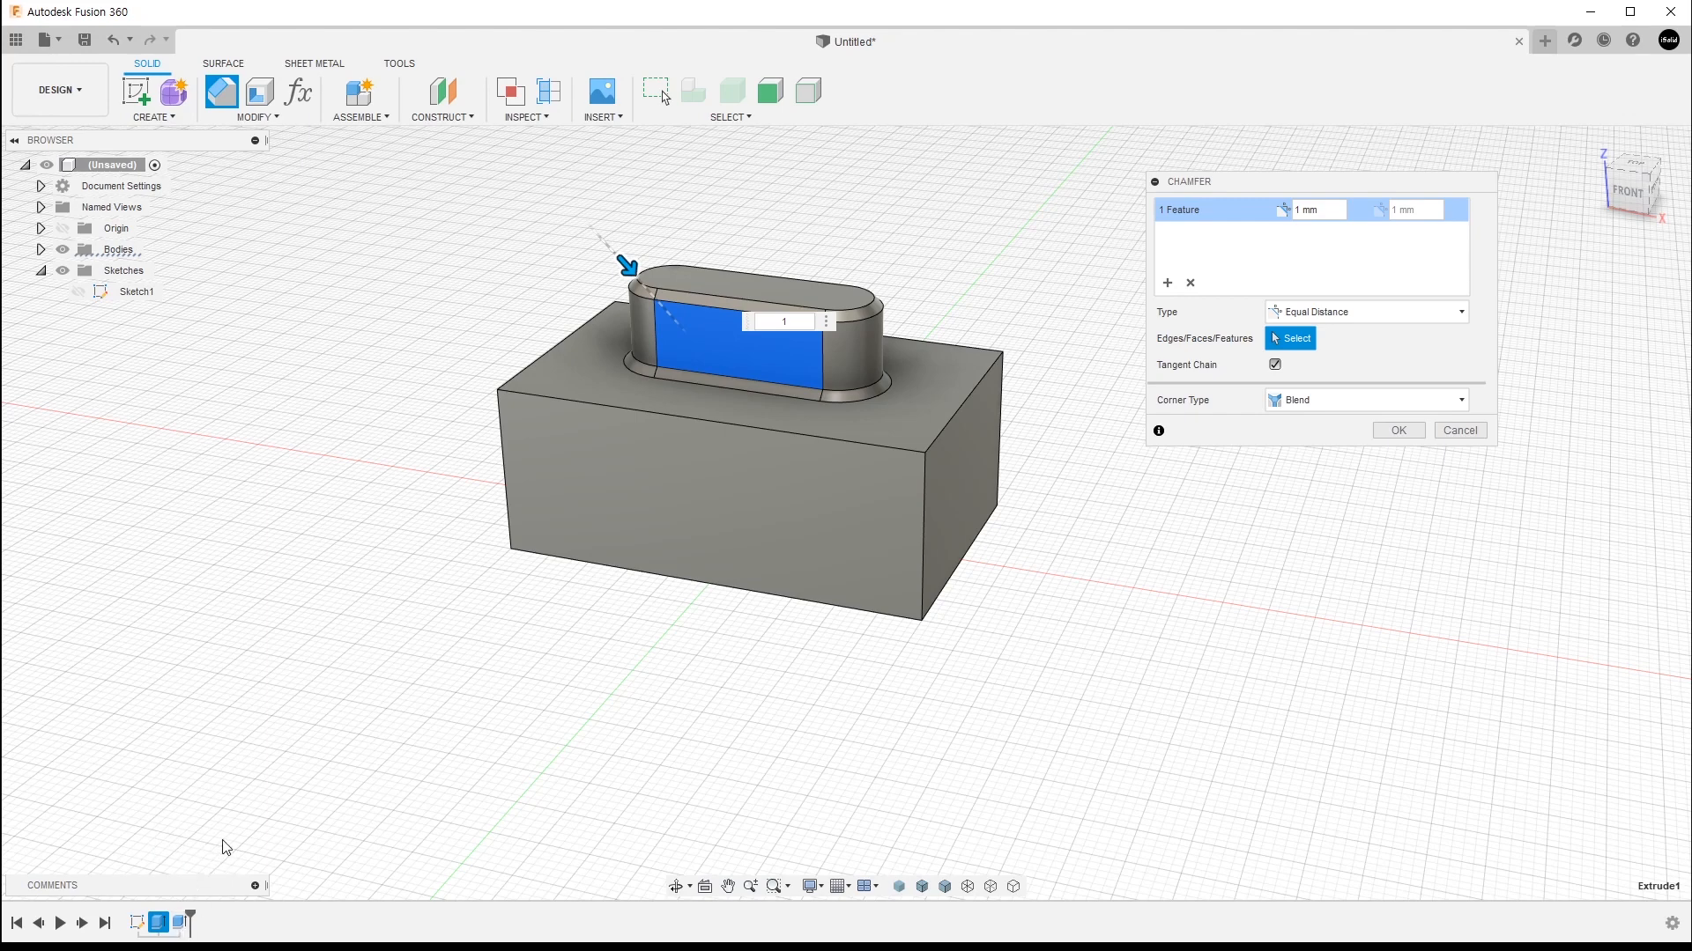
key("ctrl")
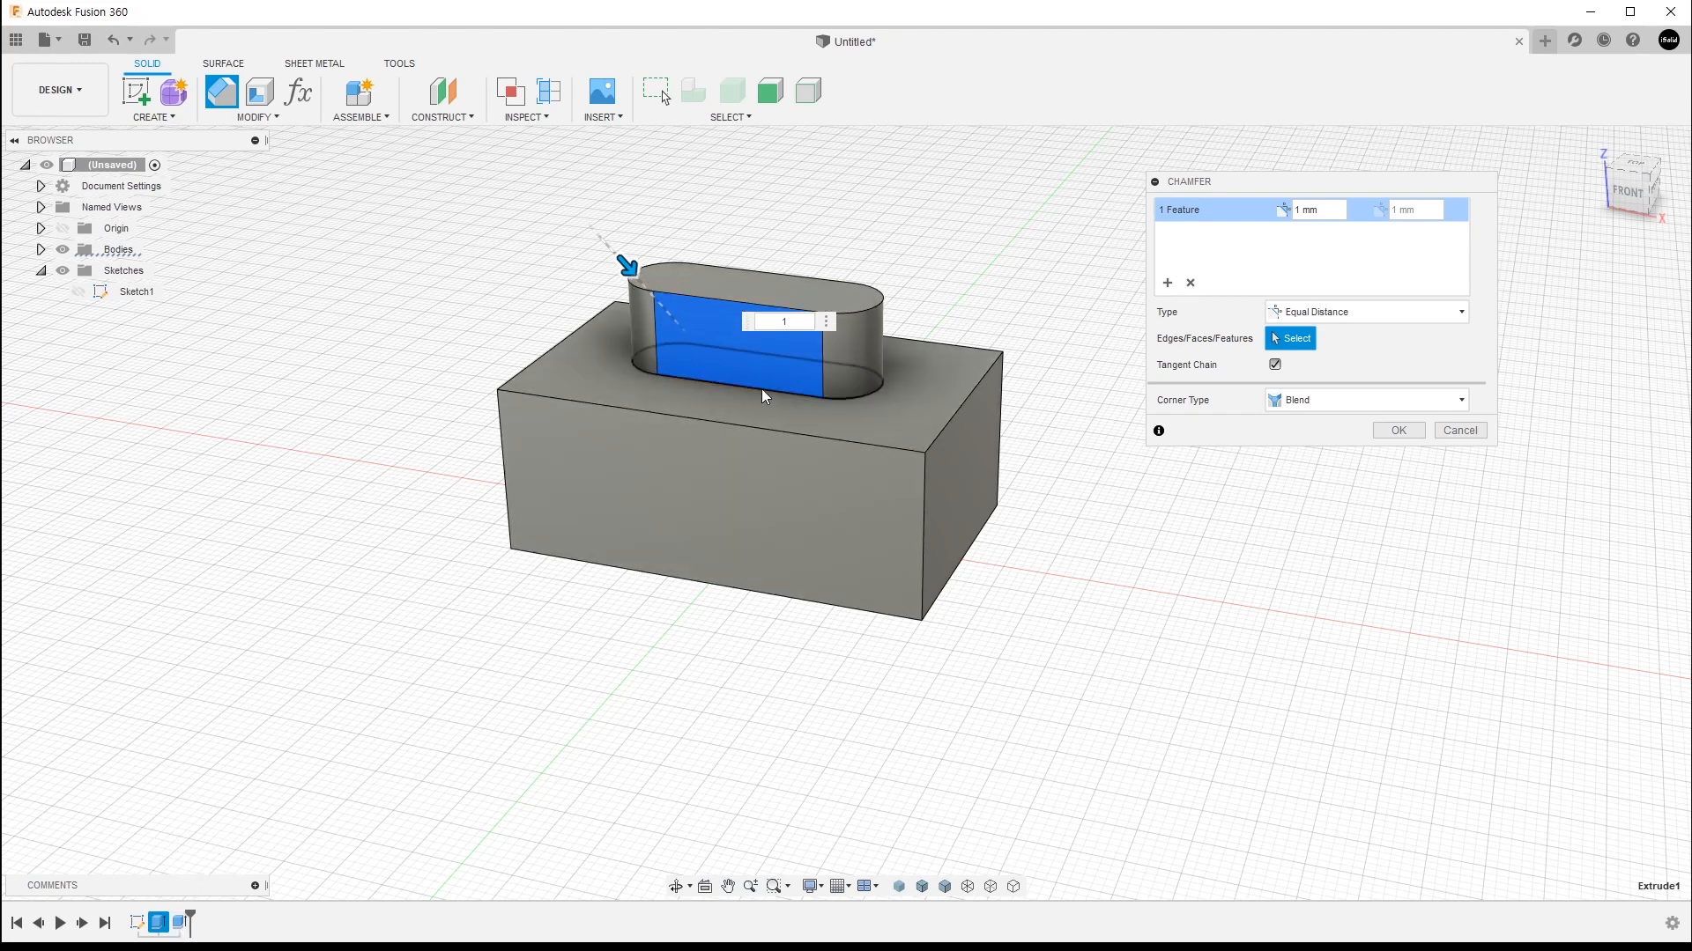
left_click(184, 920)
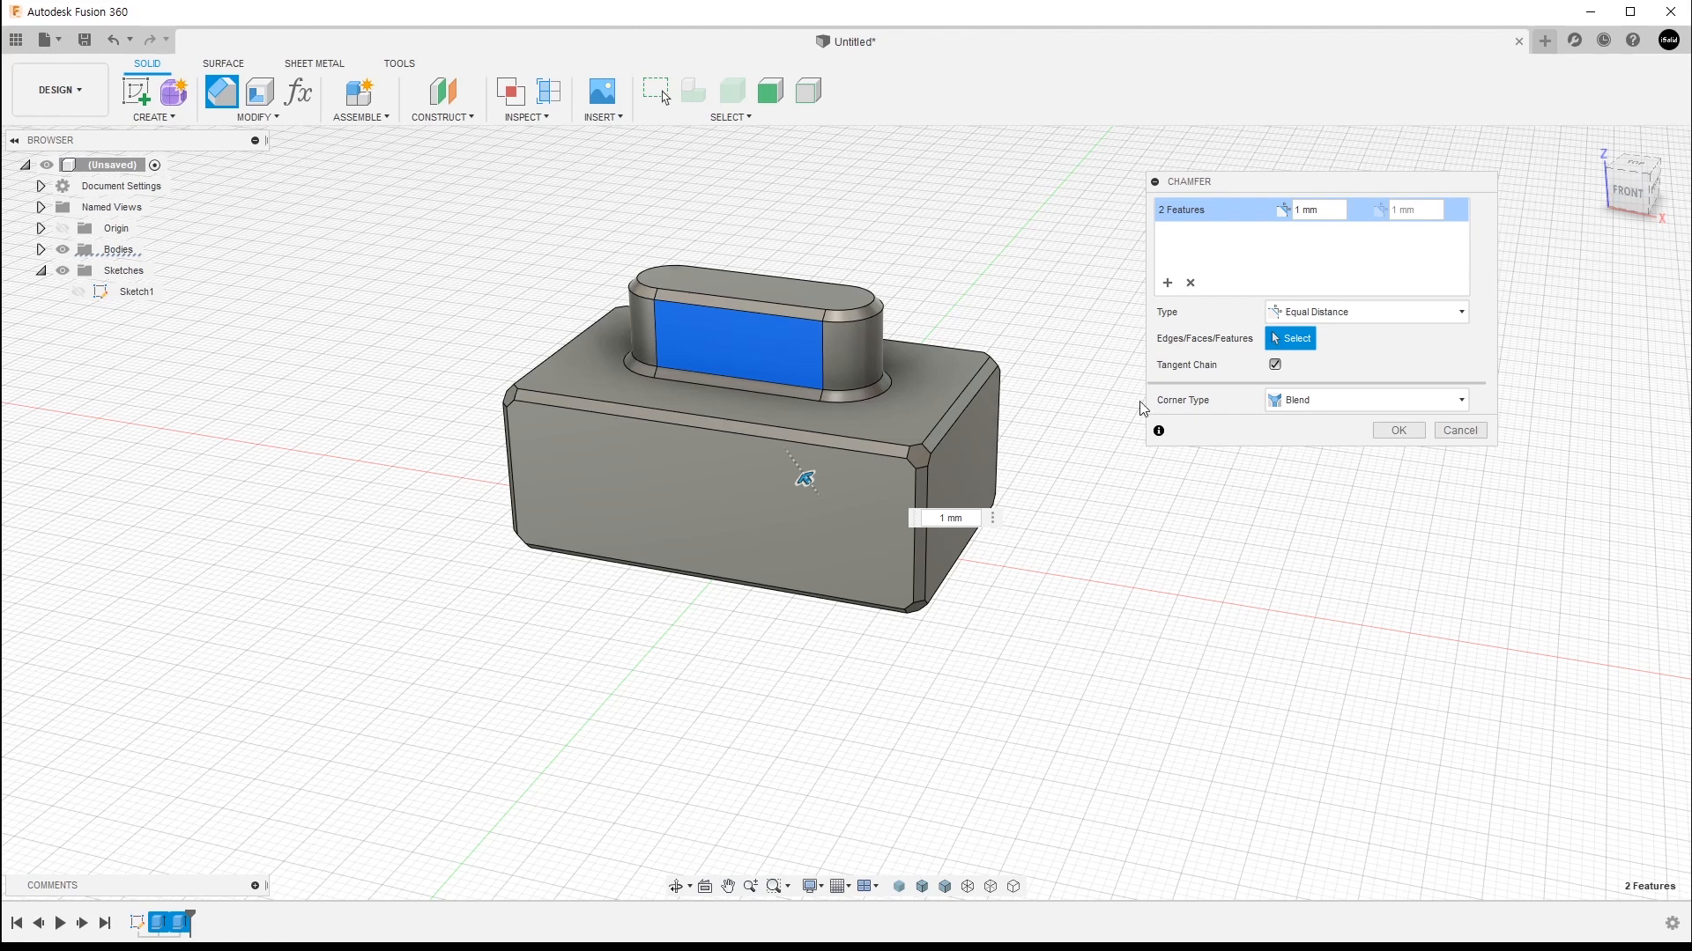
left_click(1189, 285)
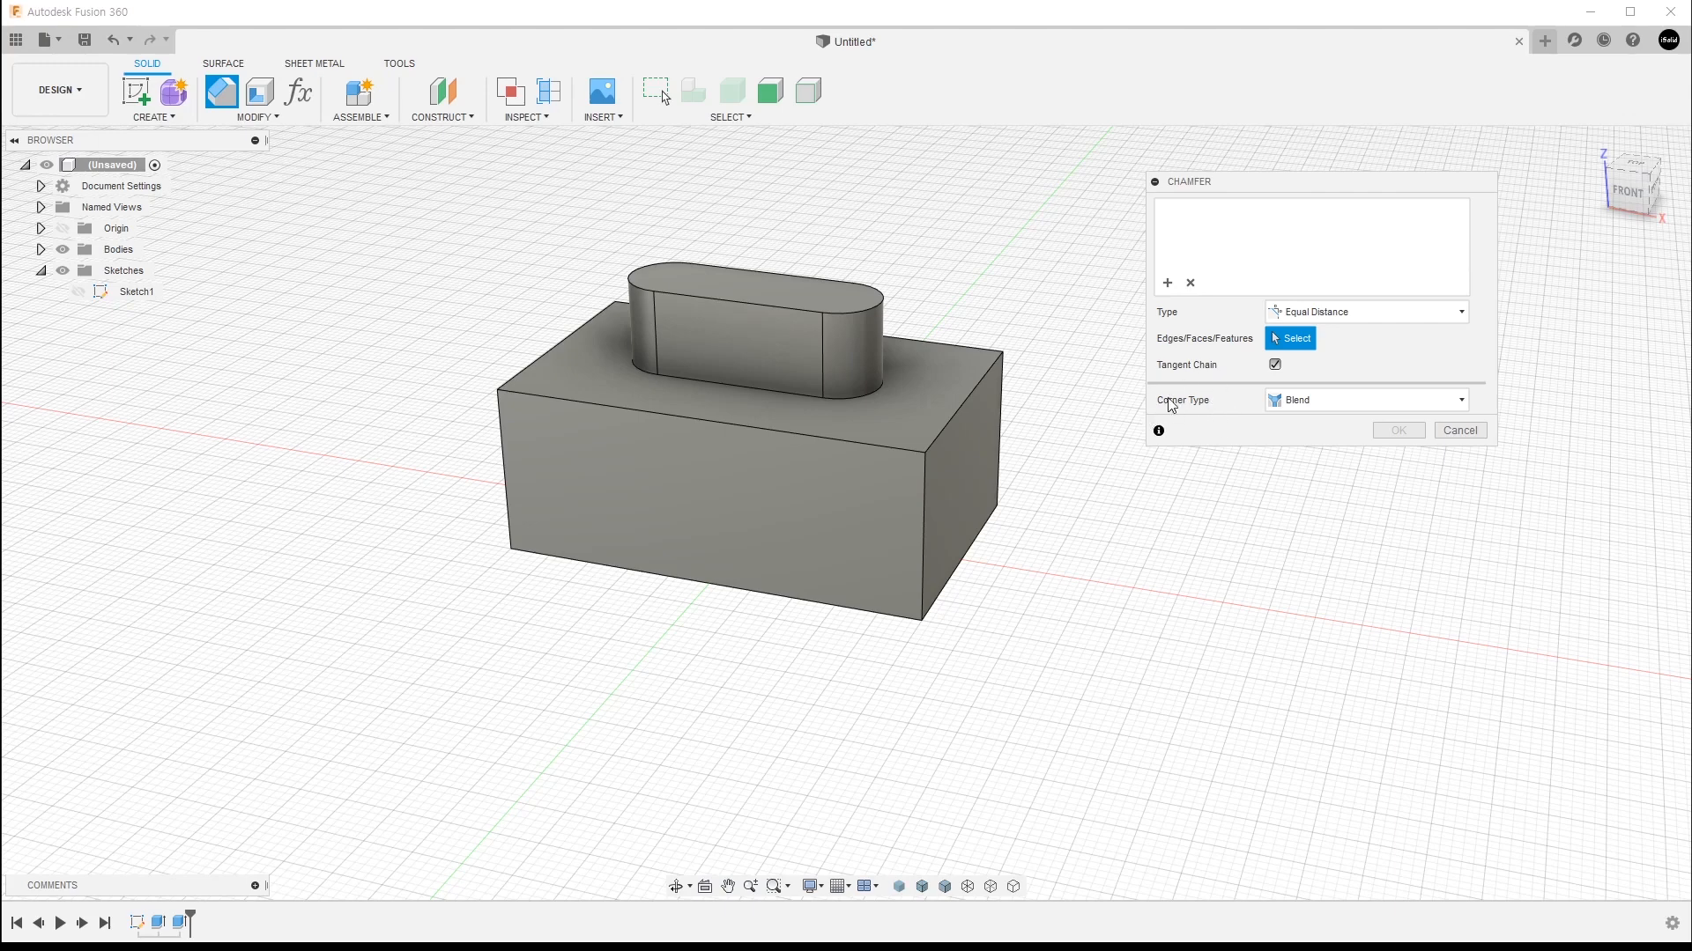
Step: Set up a 2 mm Equal Distance chamfer on the three edges meeting at the block's upper front corner
left_click(949, 426)
left_click(916, 446)
left_click(924, 480)
type("2")
scroll(974, 459, "up", 3)
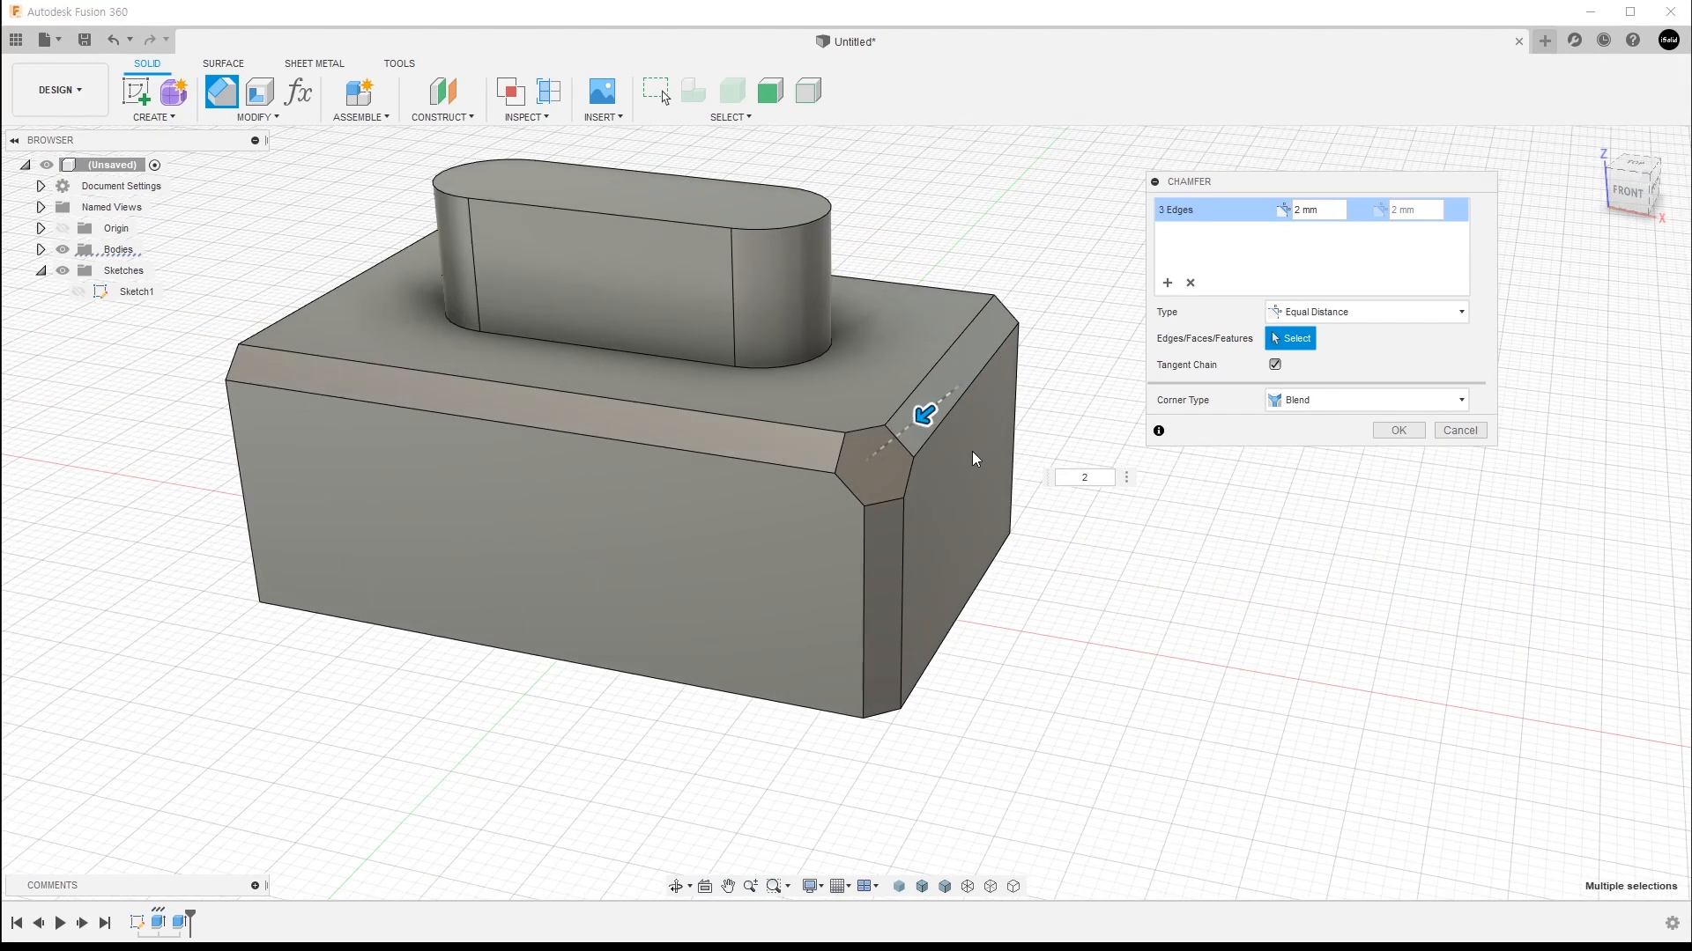
scroll(975, 459, "up", 2)
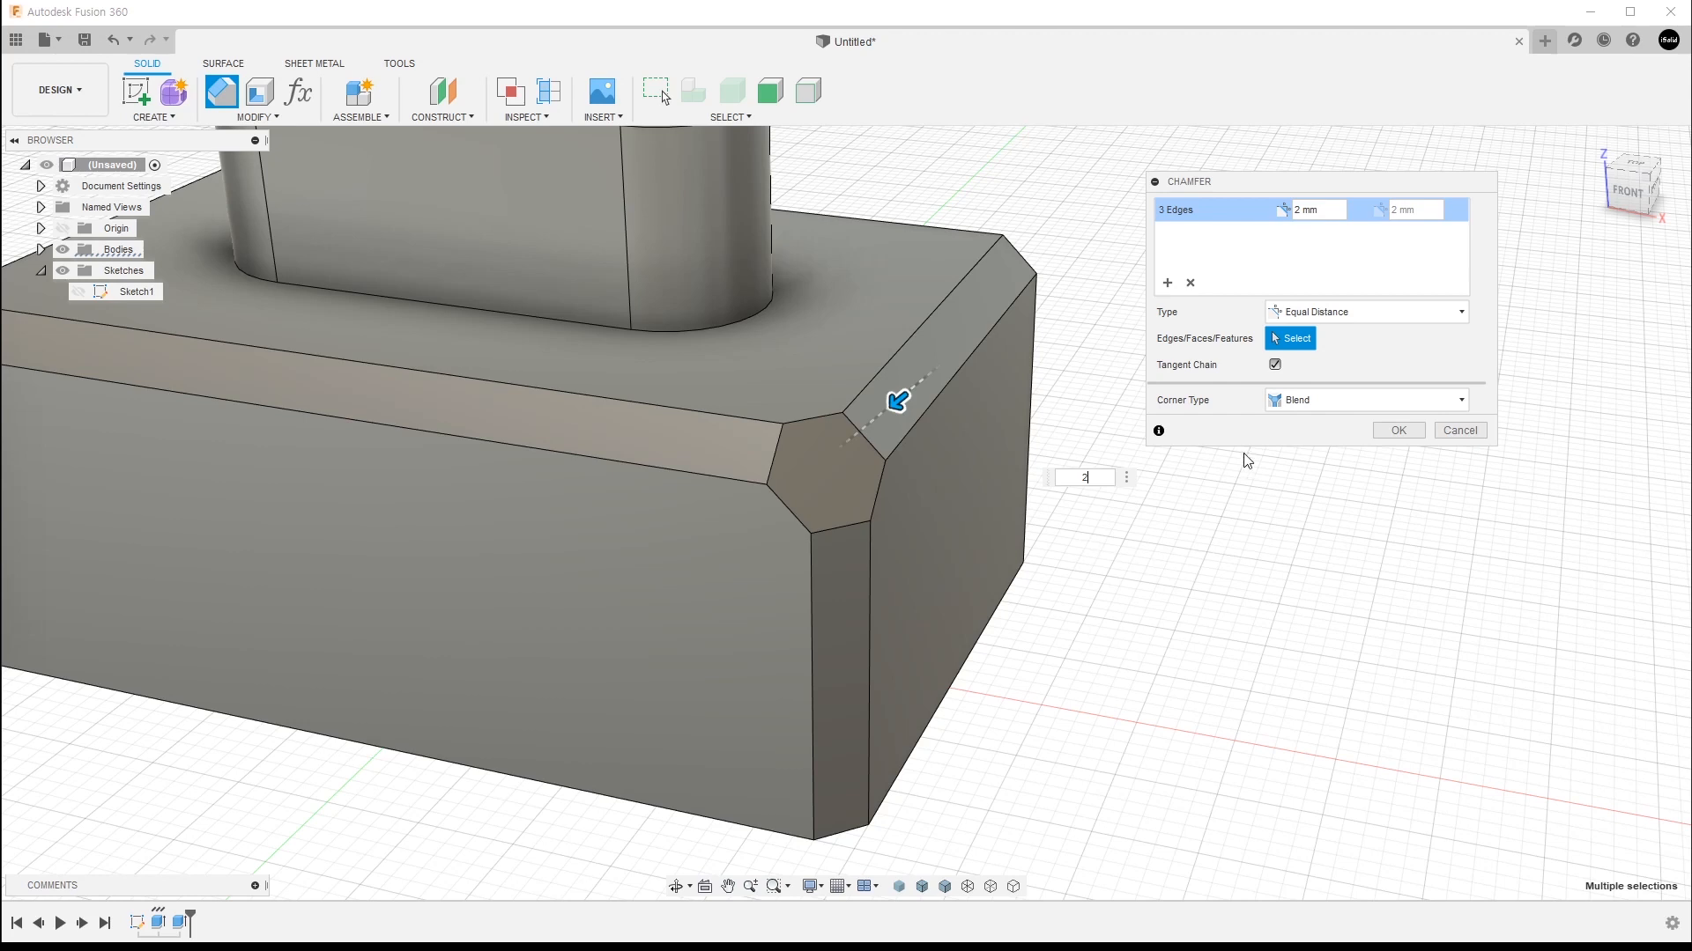
Step: Compare the Chamfer and Miter corner types on the three-edge corner, and return the corner type to Blend
left_click(1373, 404)
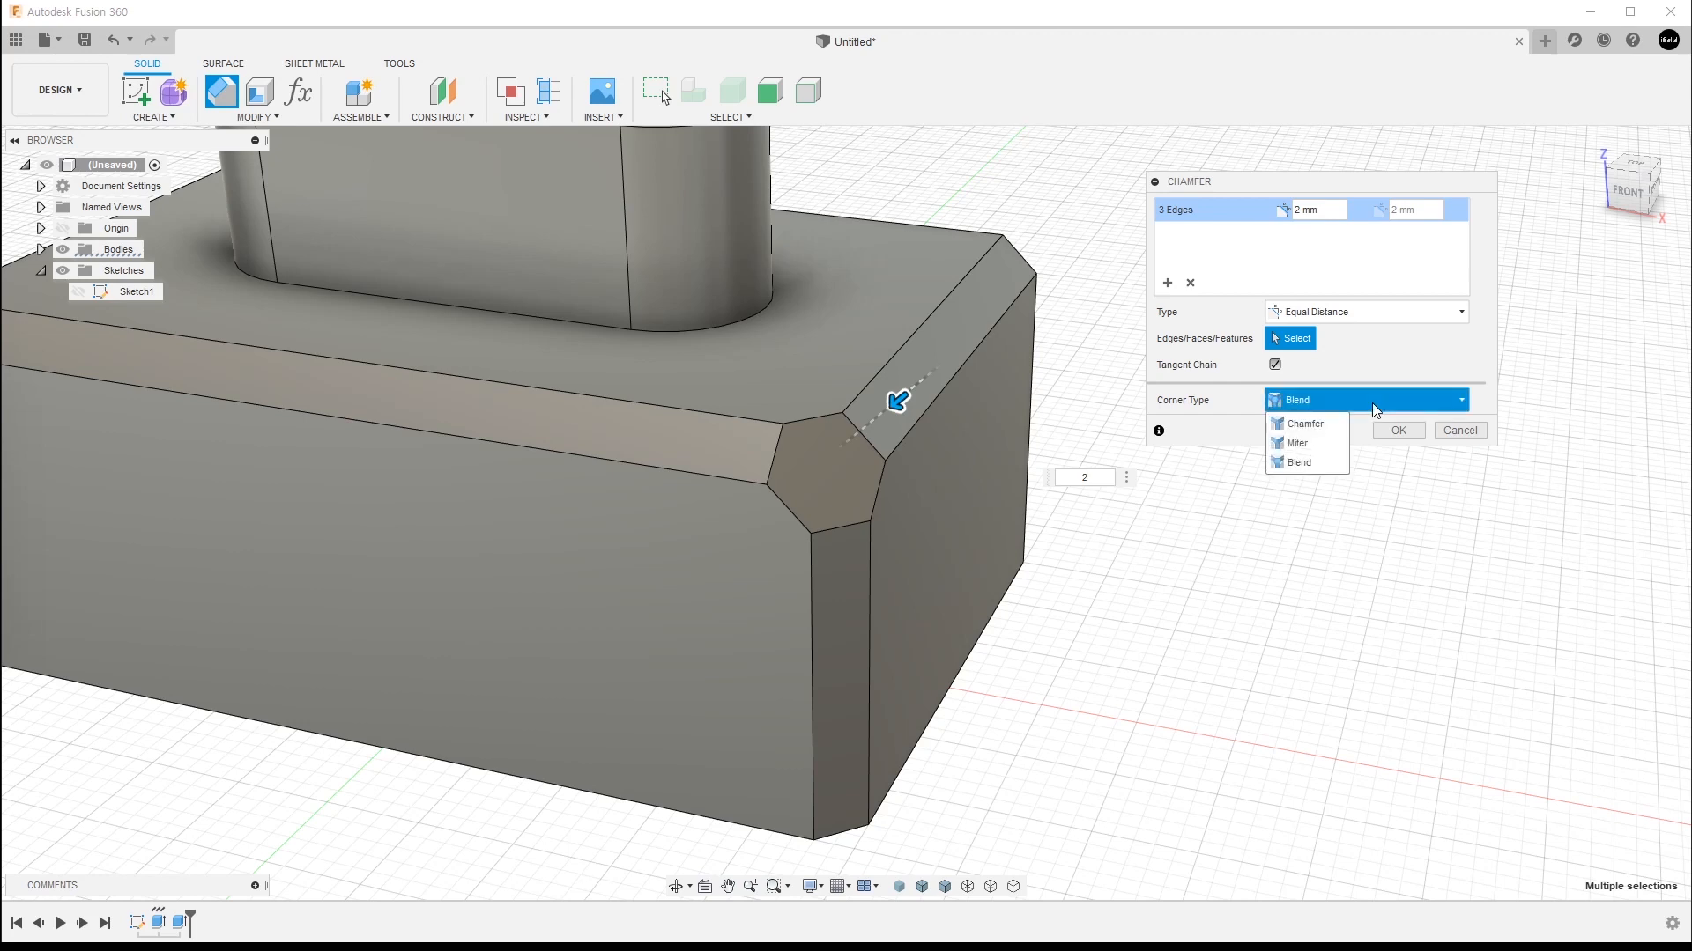
left_click(1322, 430)
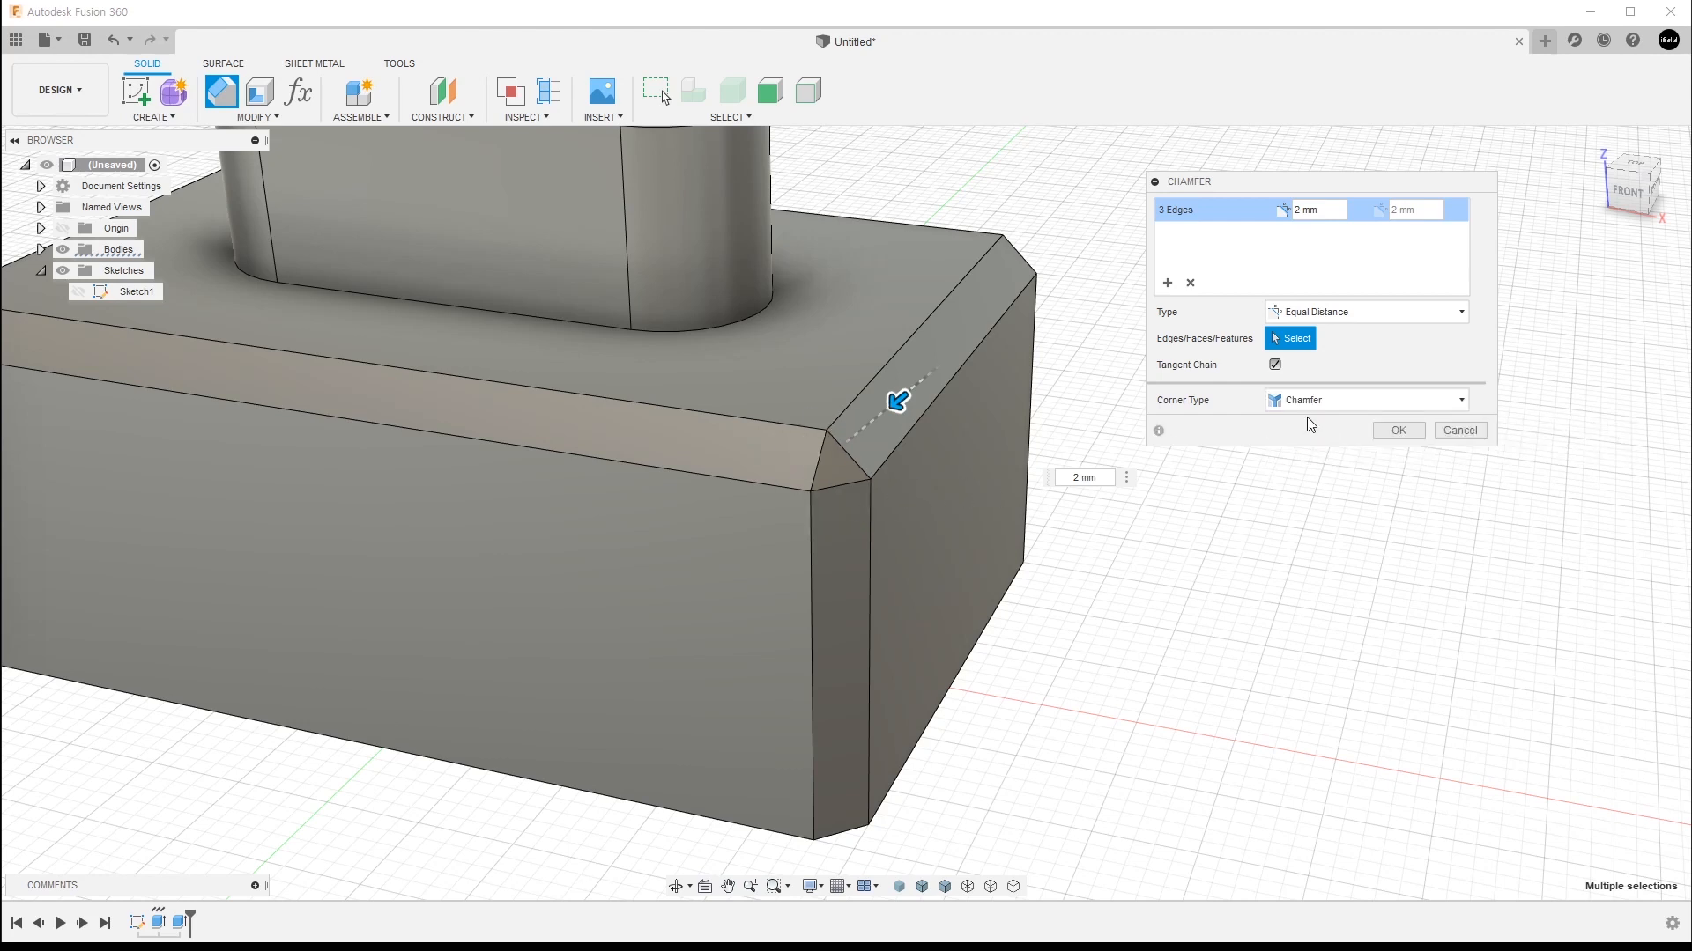
left_click(1319, 413)
left_click(1312, 442)
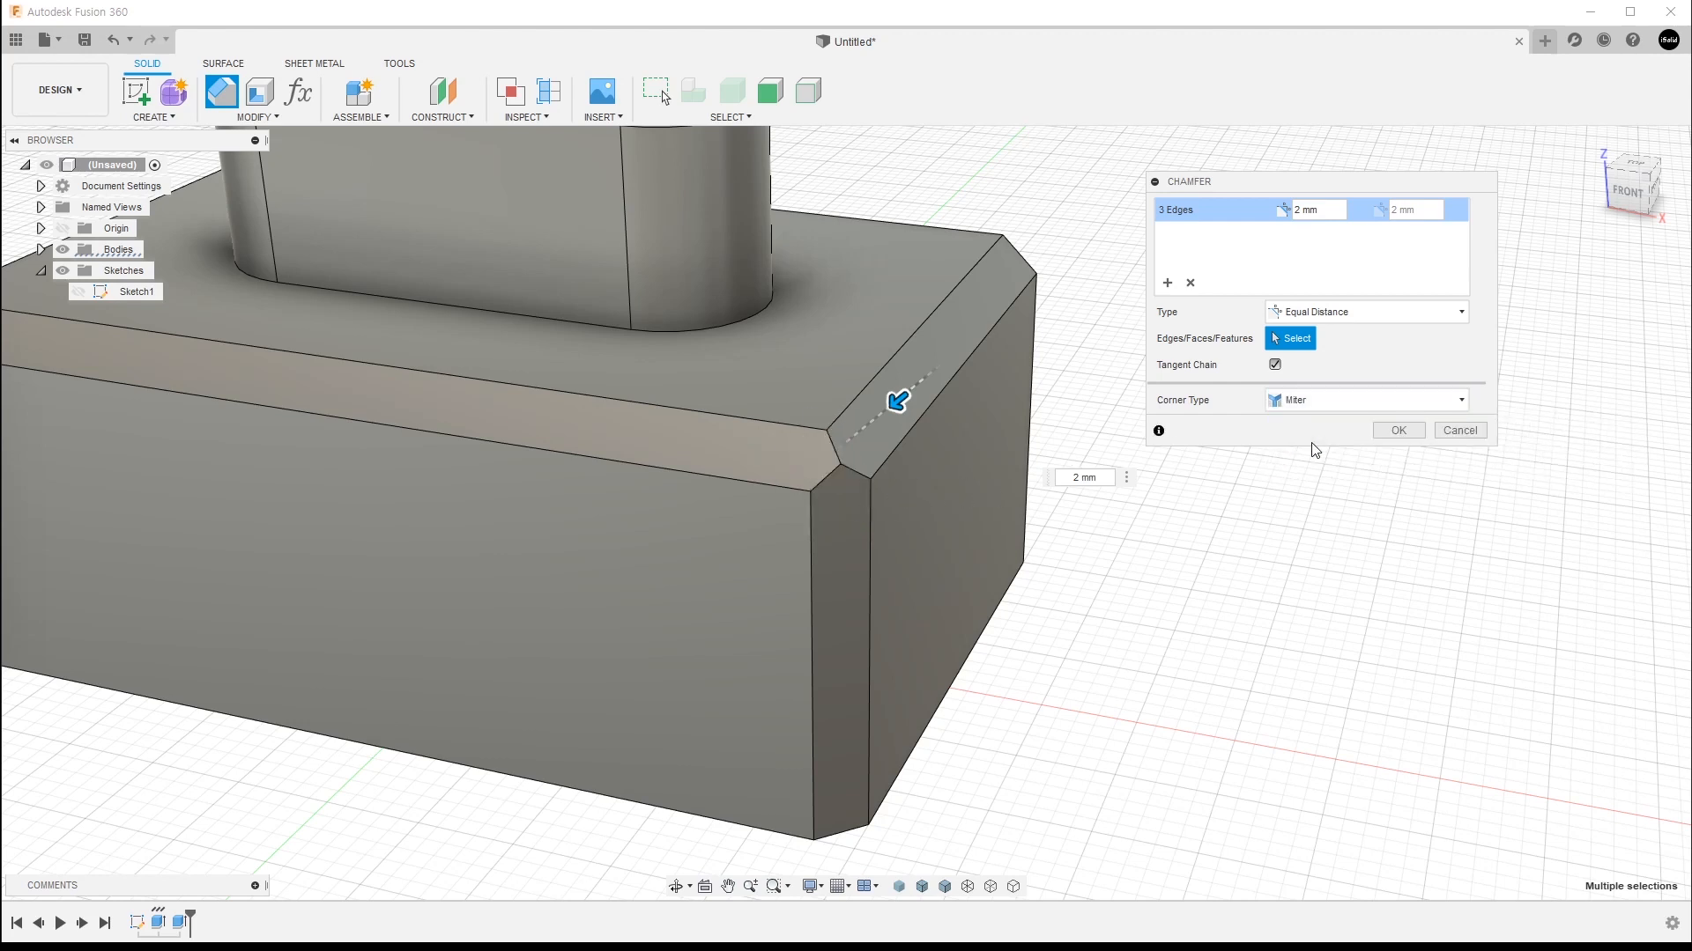
left_click(1310, 405)
left_click(1312, 459)
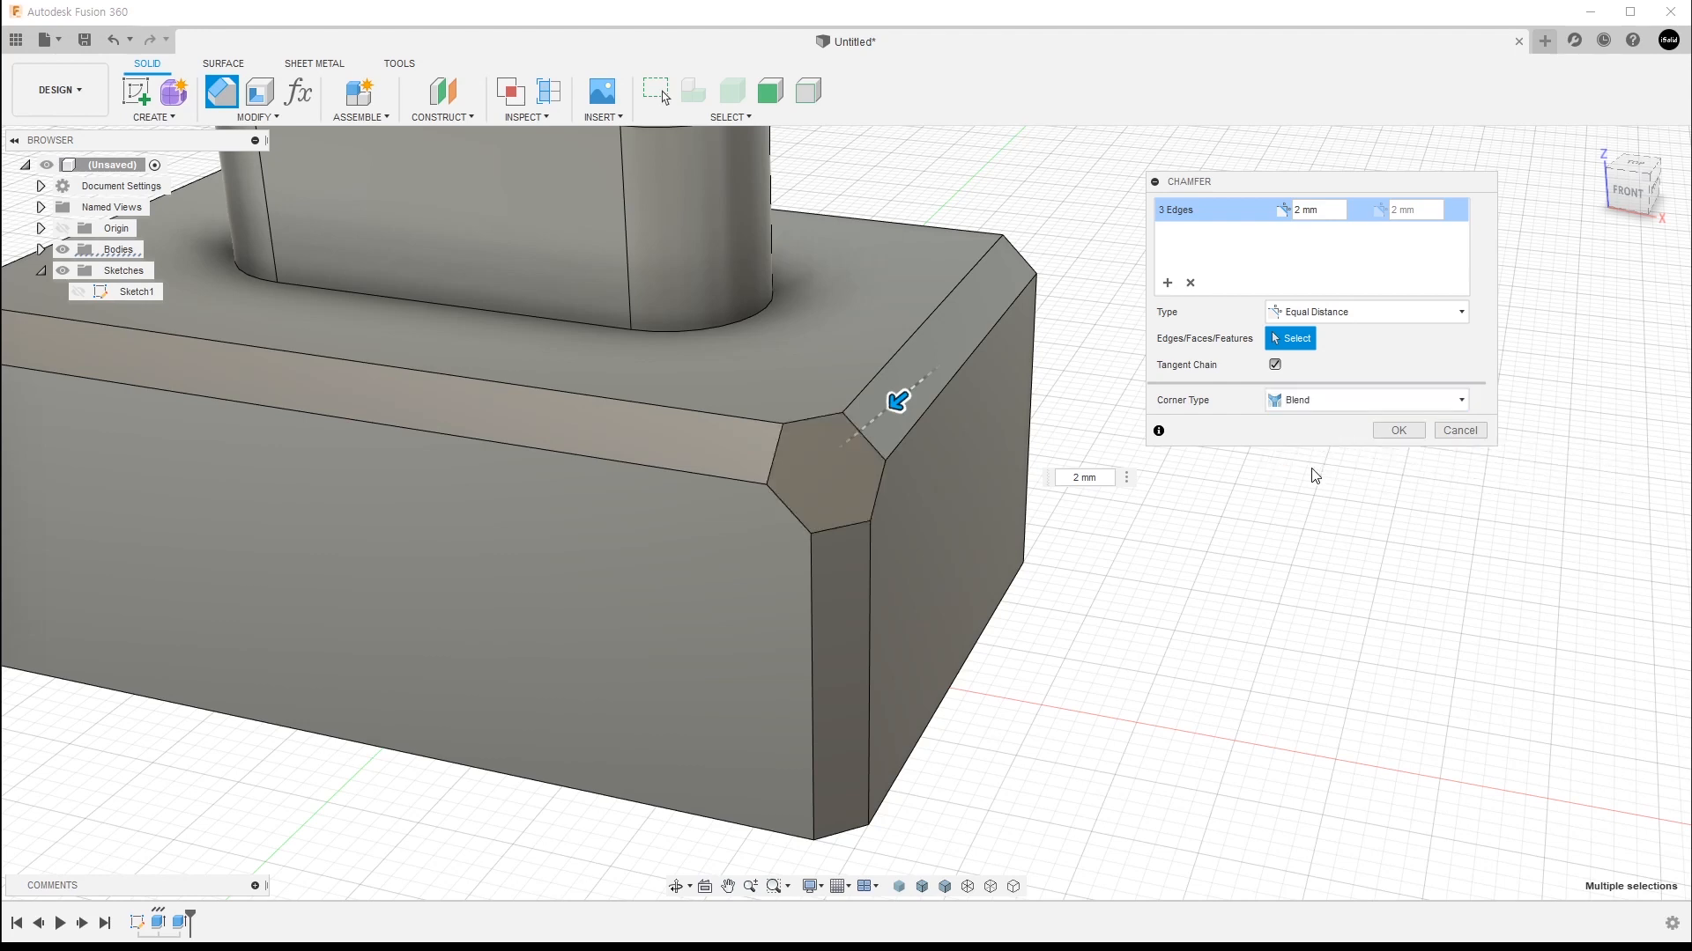